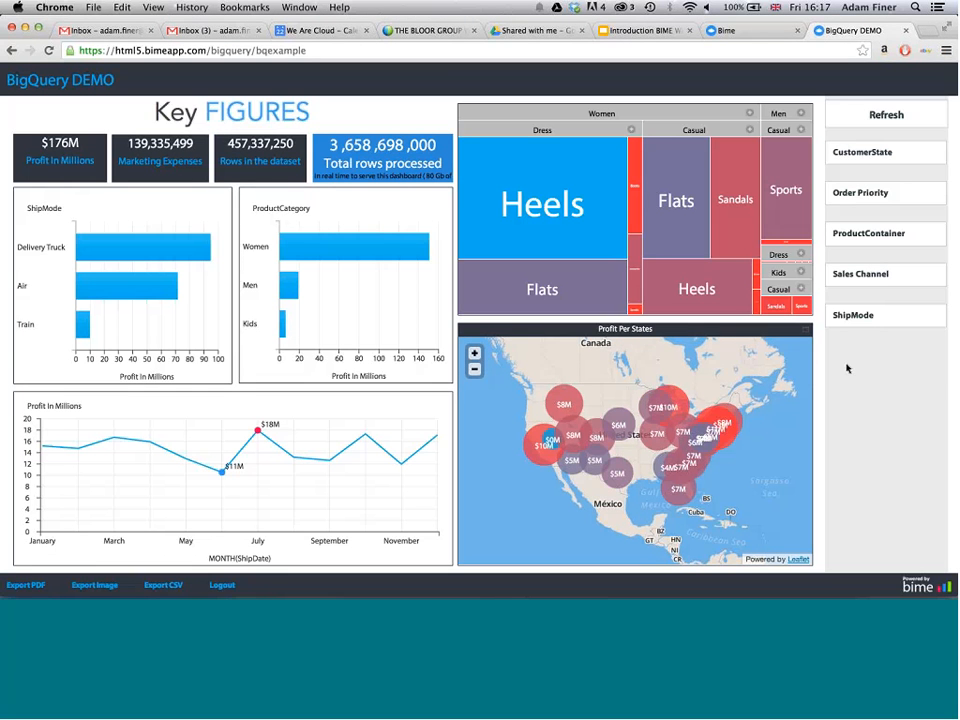
- Filter the dashboard to Order Priority 3 - Medium and decompose the Air bar of the ShipMode chart by SalesChannel
{"action": "left_click", "coordinate": [871, 192]}
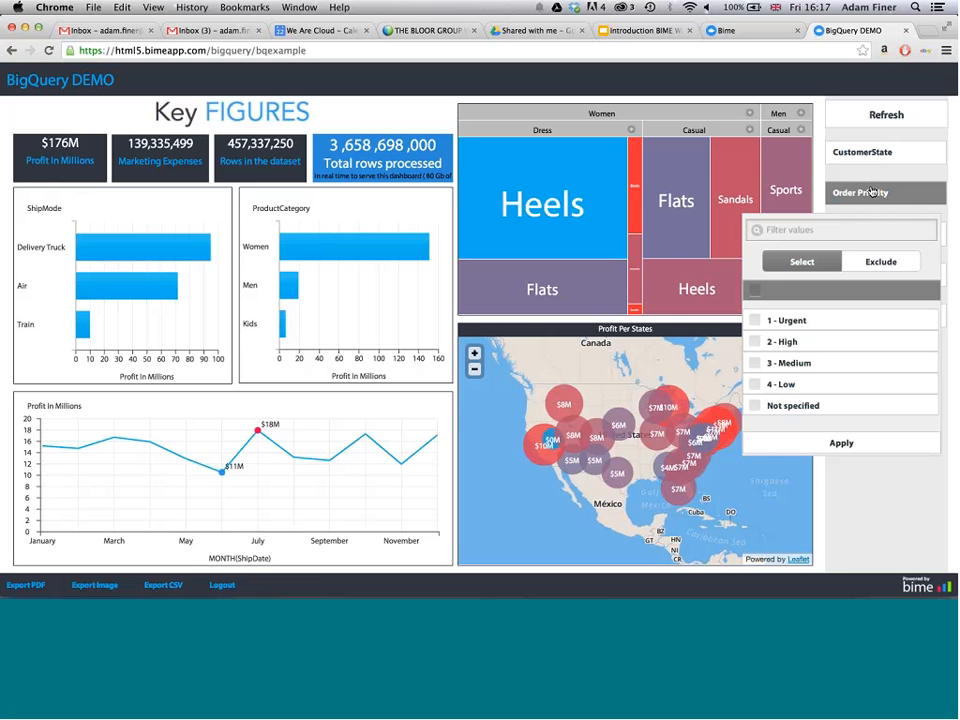
{"action": "left_click", "coordinate": [756, 366]}
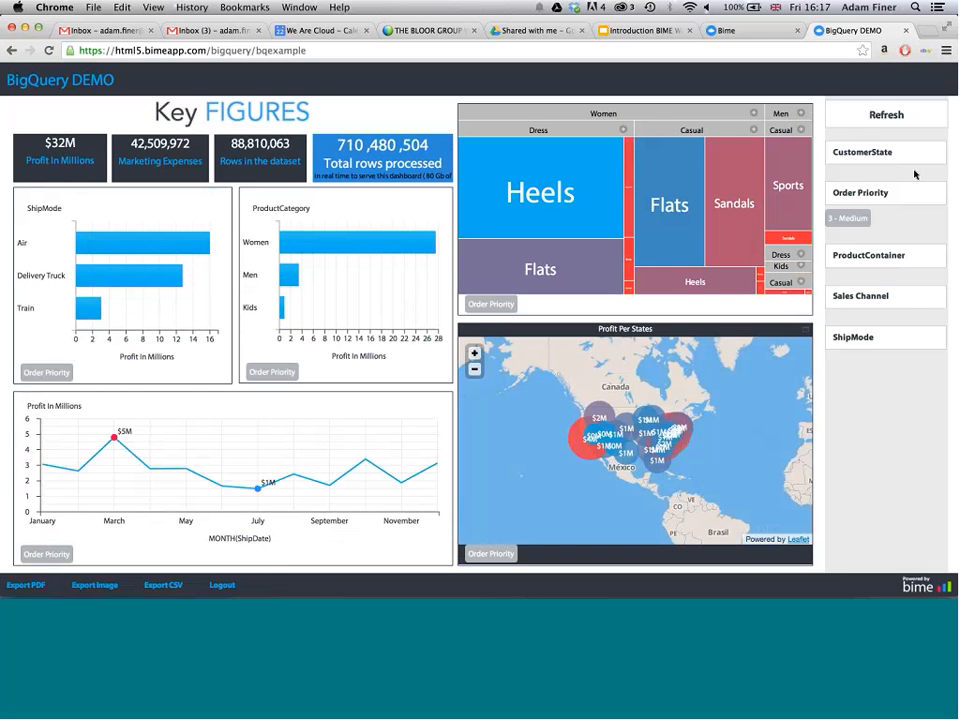
{"action": "left_click", "coordinate": [111, 250]}
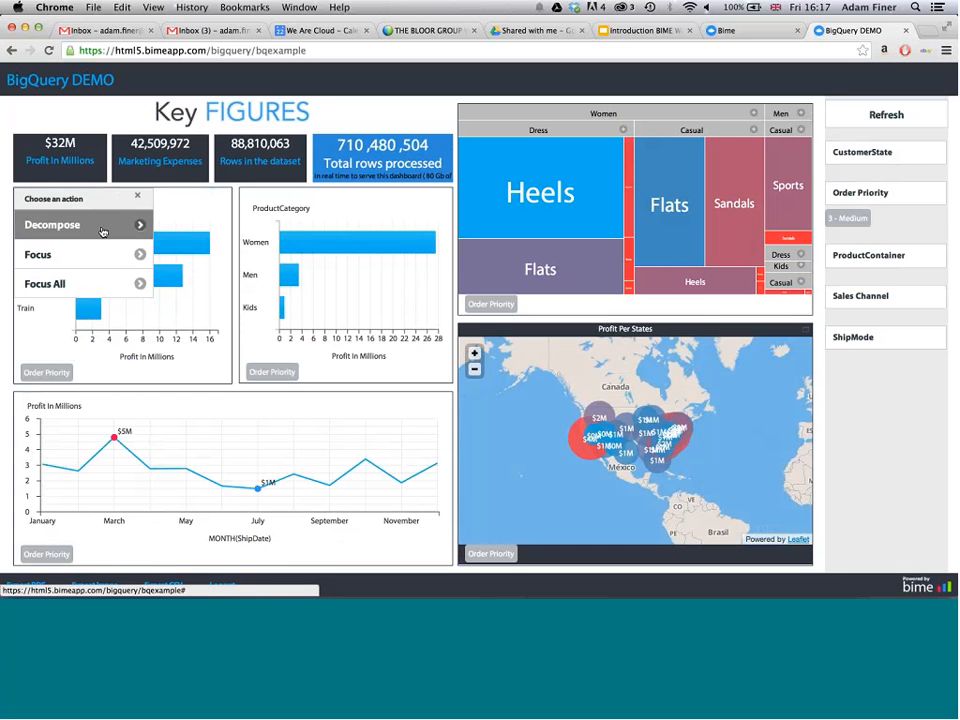
{"action": "left_click", "coordinate": [102, 231]}
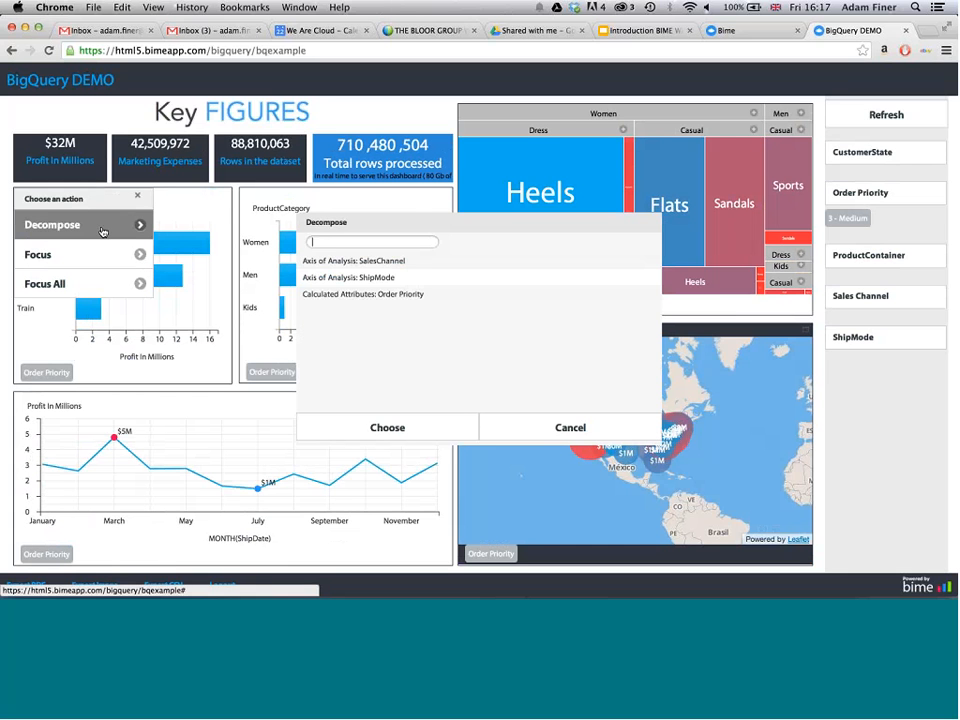
{"action": "left_click", "coordinate": [381, 259]}
{"action": "left_click", "coordinate": [420, 428]}
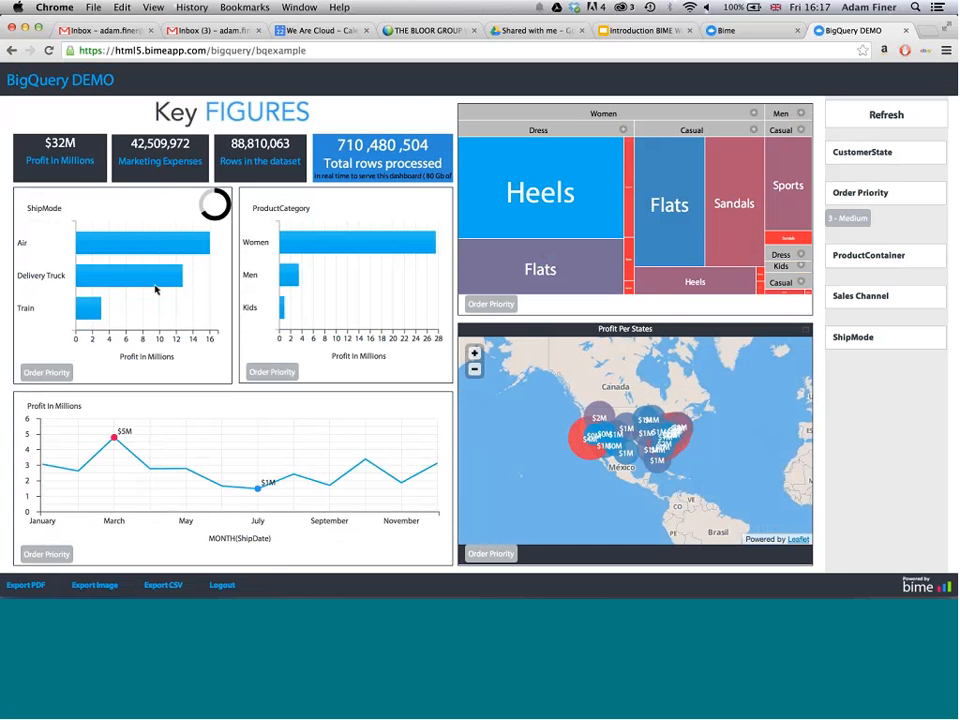
- Focus all dashboard charts on the Priv.Owned E-shop bar of the SalesChannel chart
{"action": "mouse_move", "coordinate": [111, 276]}
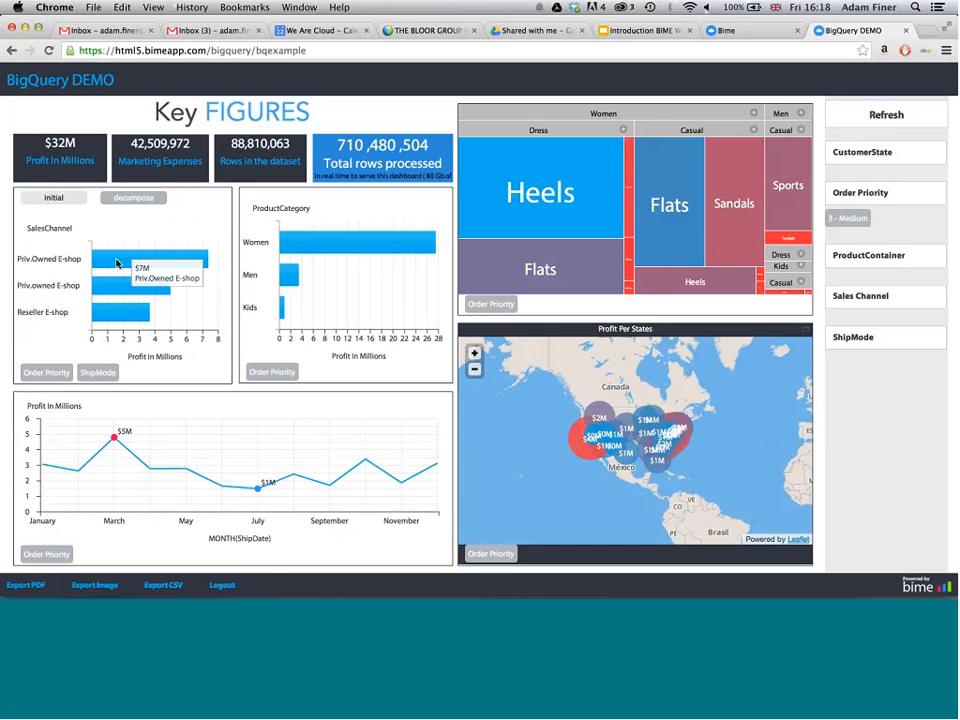
{"action": "left_click", "coordinate": [117, 263]}
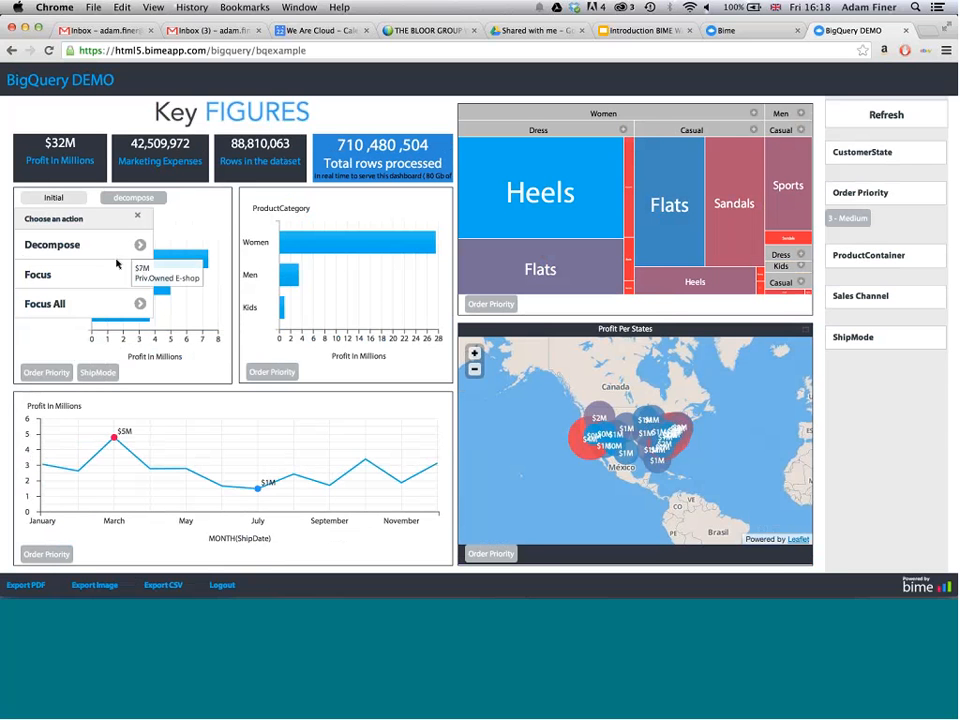
{"action": "left_click", "coordinate": [80, 306]}
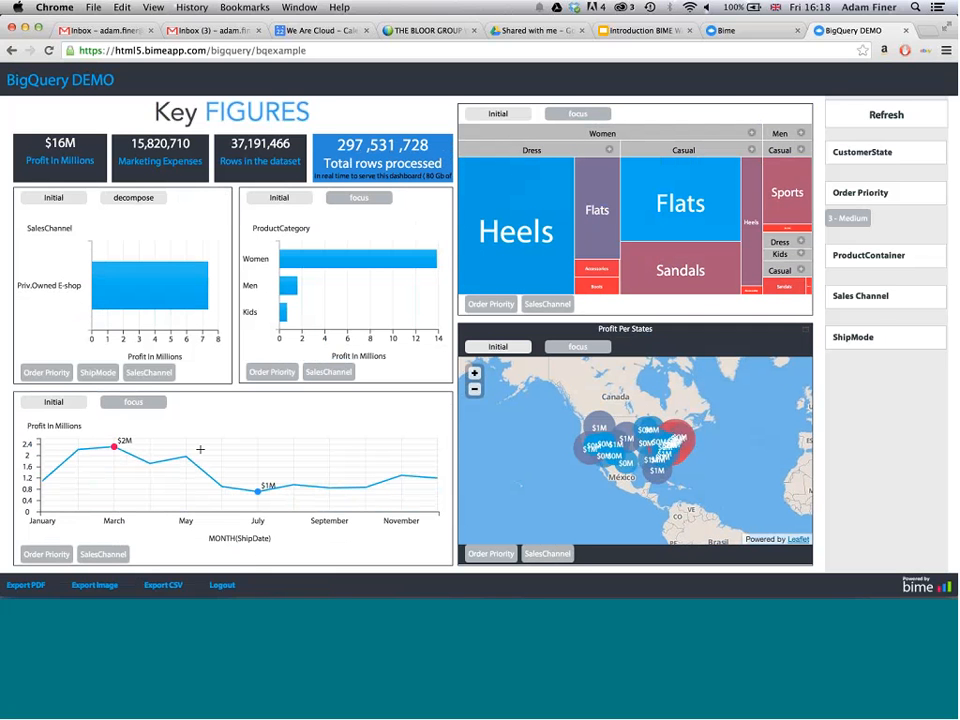
- Decompose the March point of the monthly profit line into days and focus all charts on day 23
{"action": "mouse_move", "coordinate": [116, 451]}
{"action": "left_click", "coordinate": [116, 451]}
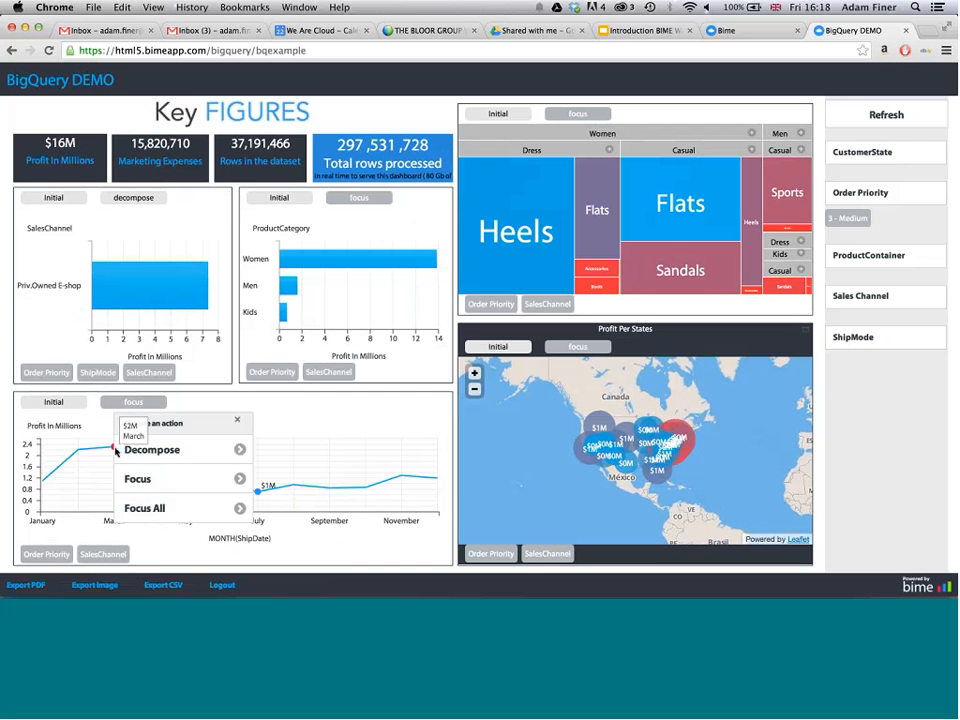
{"action": "left_click", "coordinate": [140, 448]}
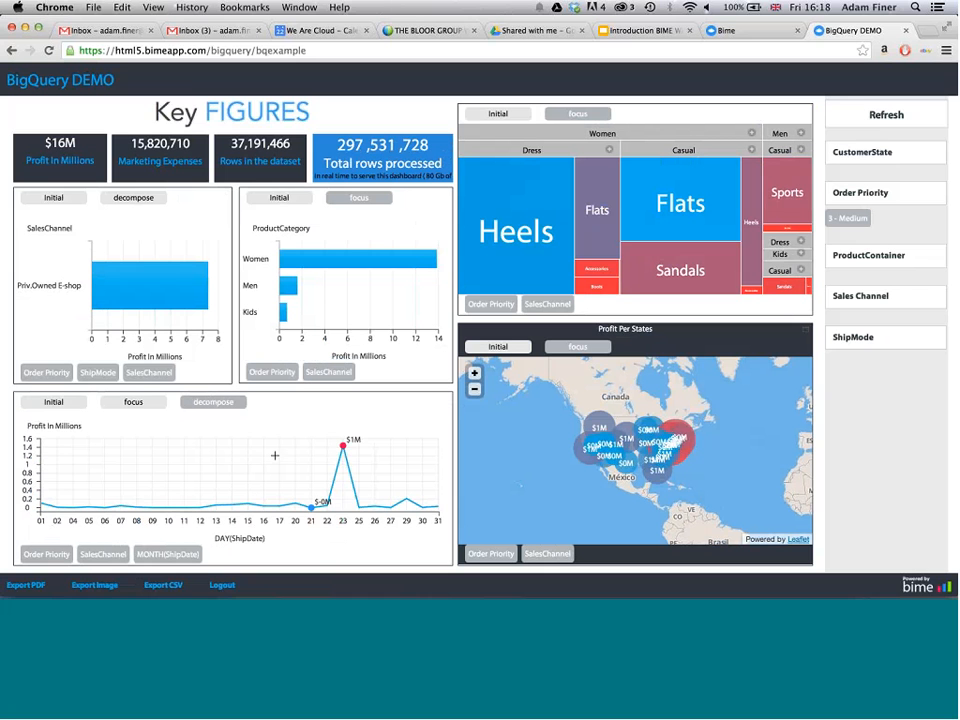
{"action": "left_click", "coordinate": [342, 447]}
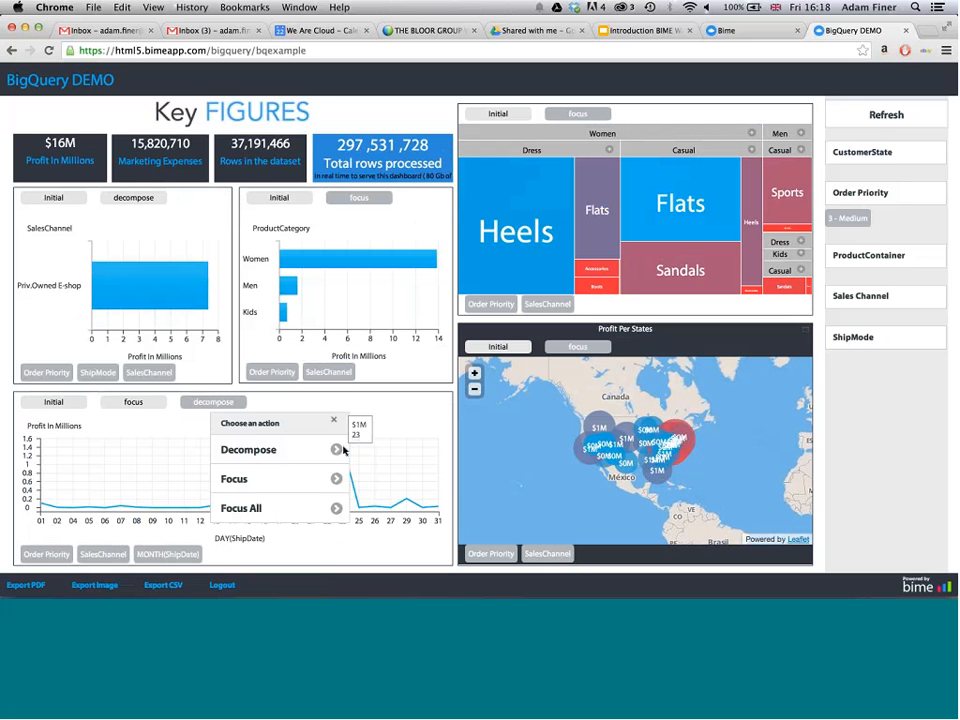
{"action": "left_click", "coordinate": [294, 508]}
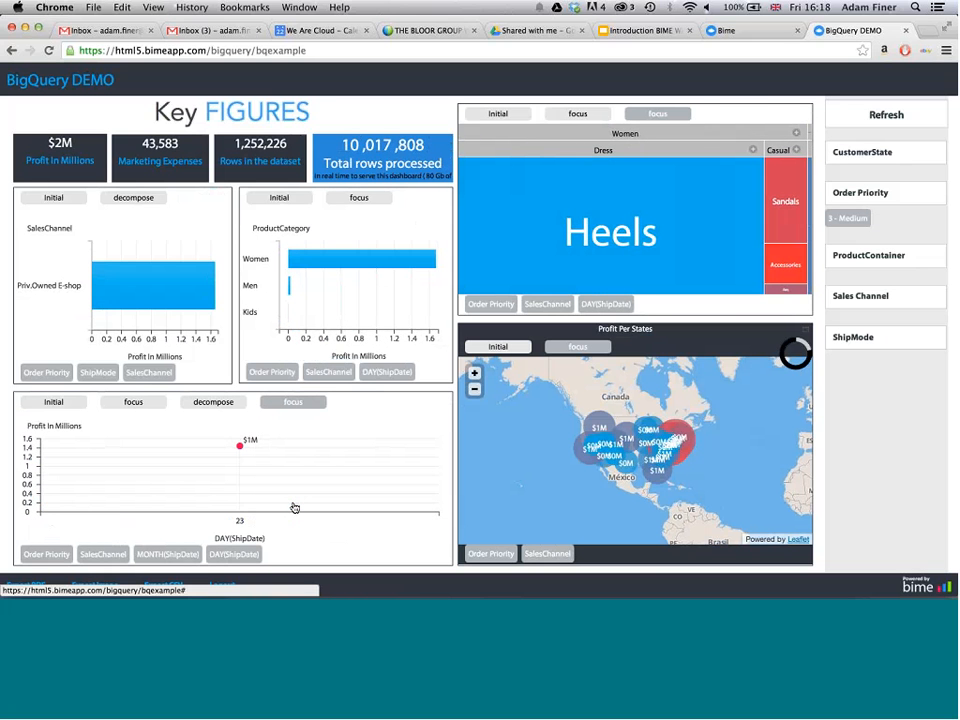
- Zoom the Profit Per States map in on the United States and examine the large red profit bubble
{"action": "left_click", "coordinate": [475, 374]}
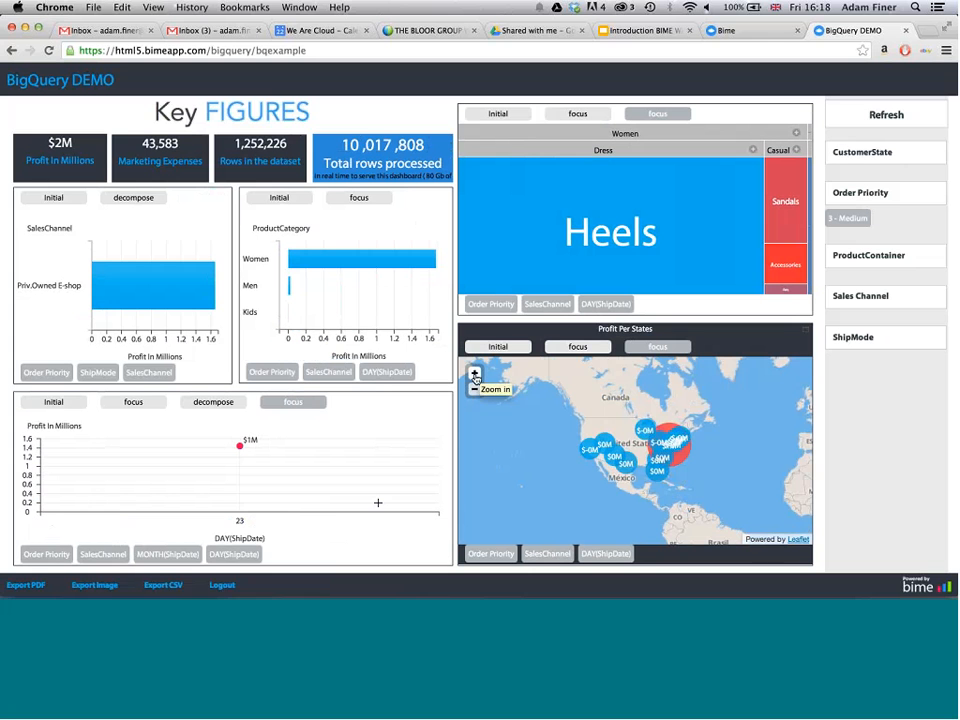
{"action": "left_click", "coordinate": [475, 374]}
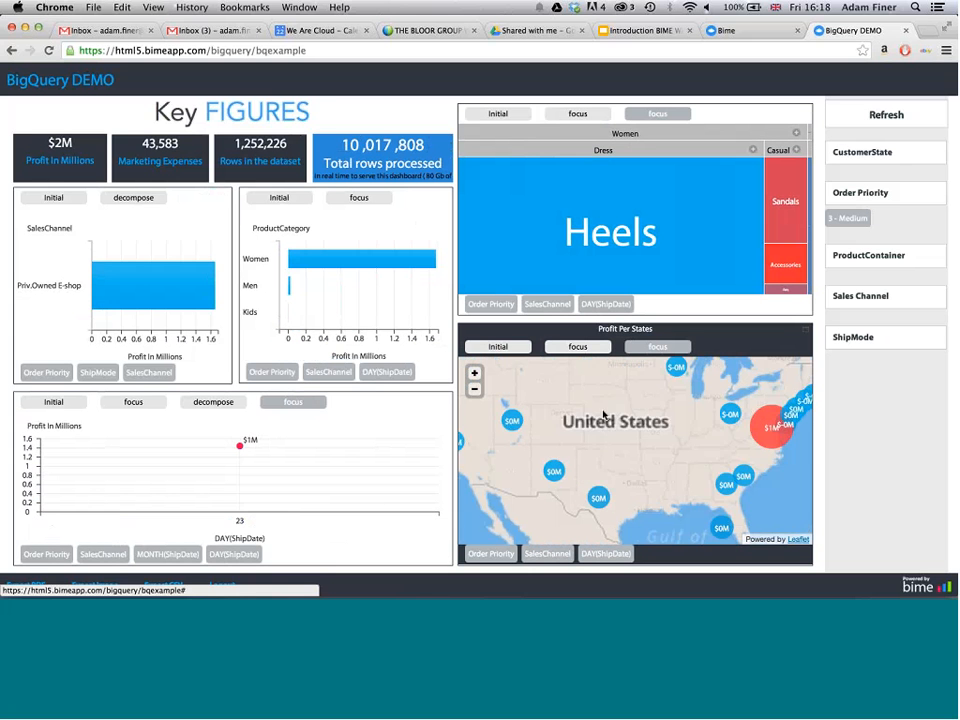
{"action": "mouse_move", "coordinate": [785, 435]}
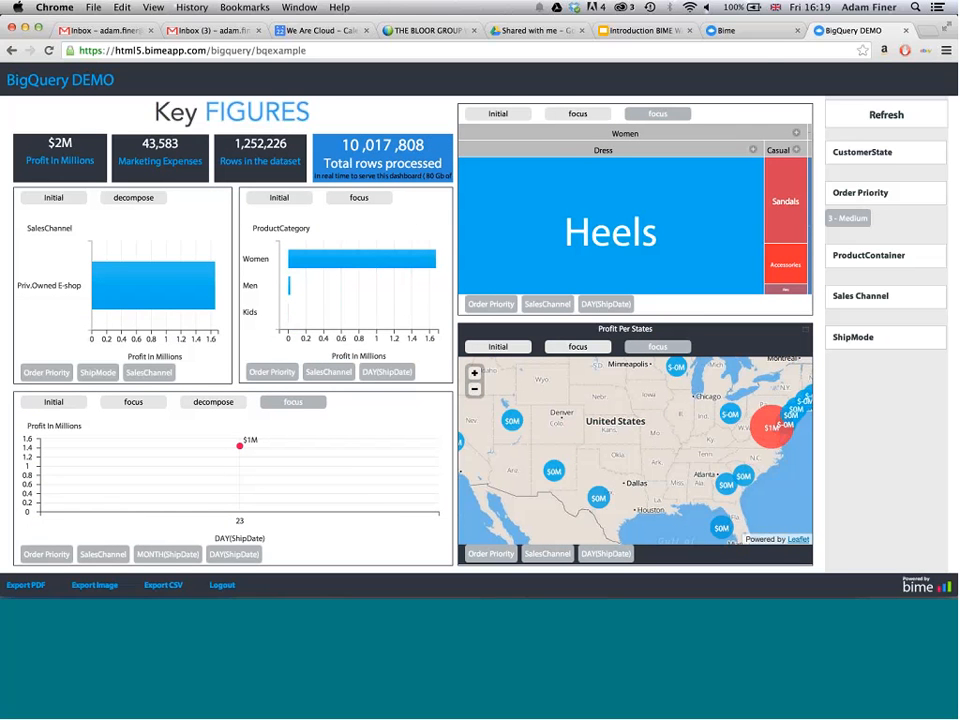
- Switch to the main Bime application, open the Analyze library and look through its saved connections and queries
{"action": "left_click", "coordinate": [740, 30]}
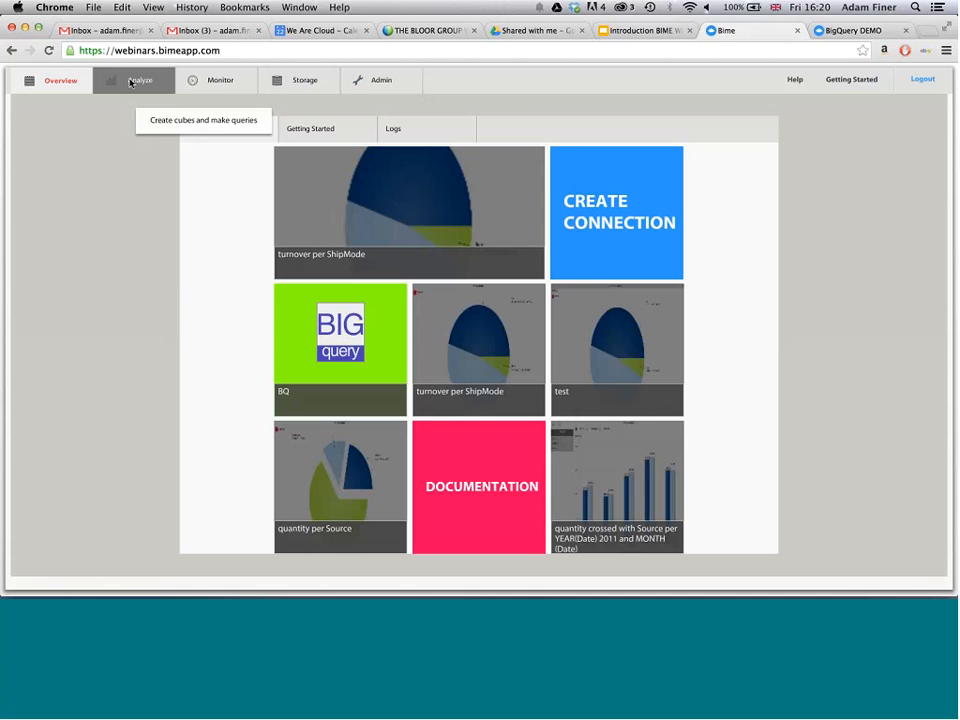
{"action": "left_click", "coordinate": [130, 82]}
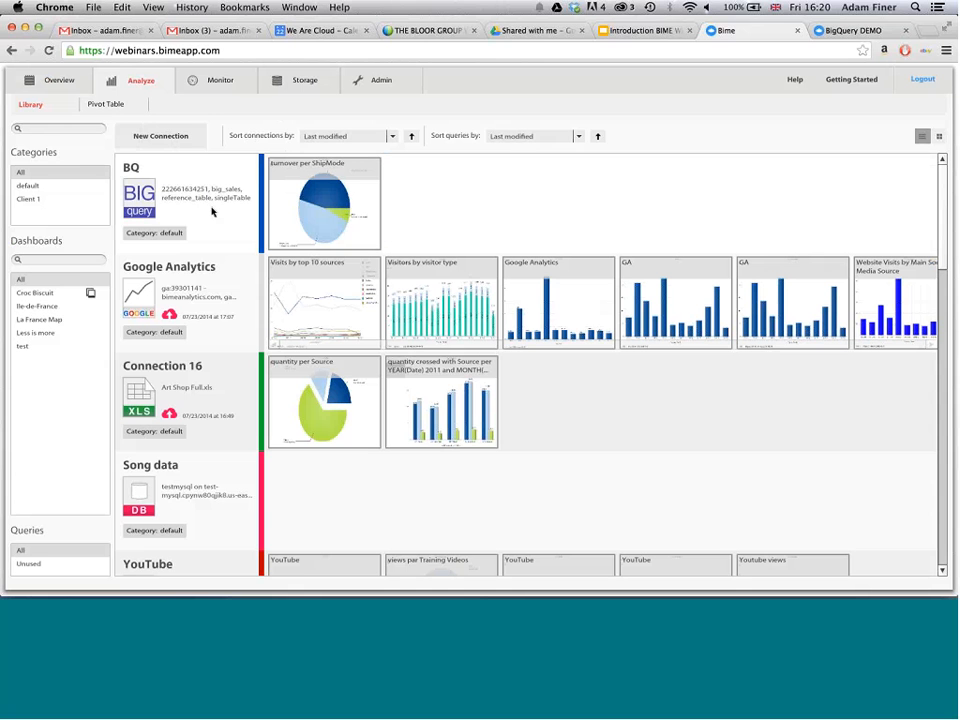
{"action": "mouse_move", "coordinate": [212, 211]}
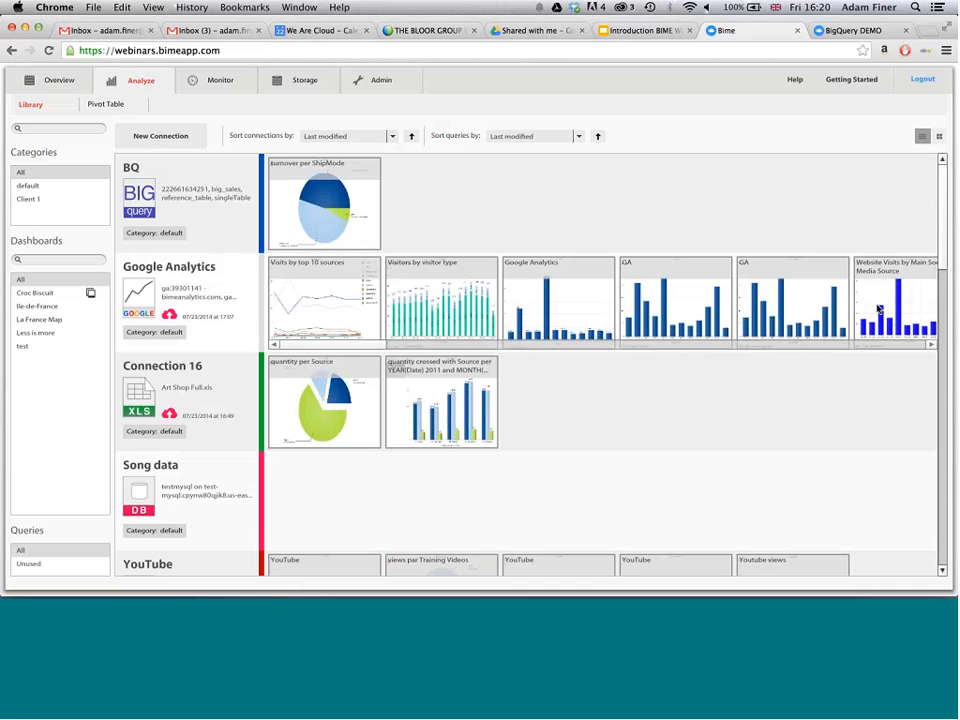
{"action": "left_click_drag", "start_coordinate": [939, 242], "coordinate": [948, 335]}
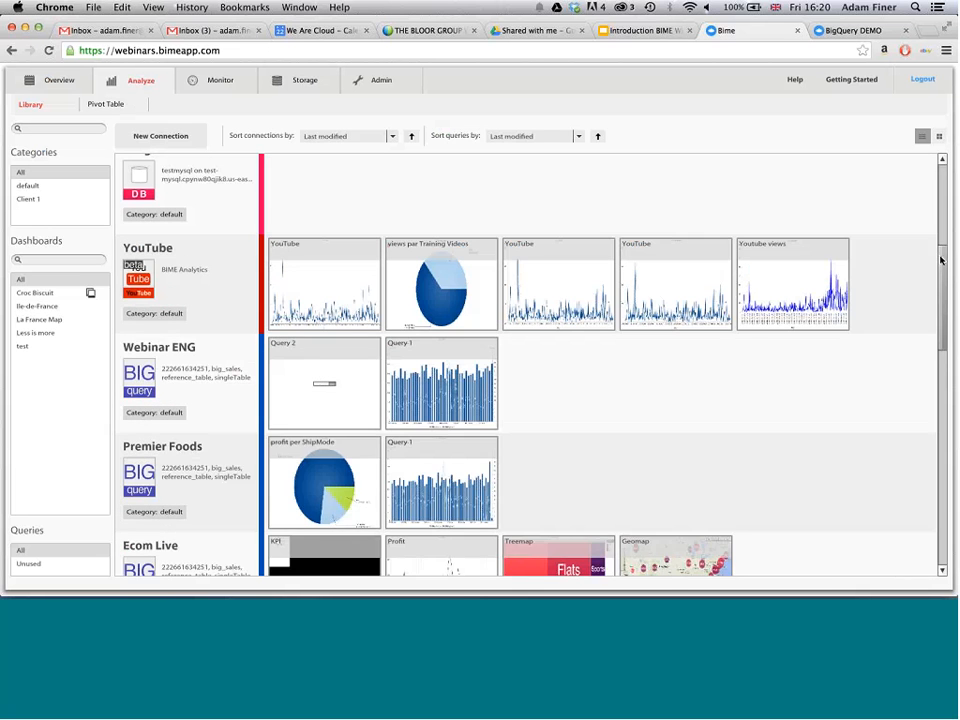
{"action": "left_click_drag", "start_coordinate": [939, 261], "coordinate": [940, 158]}
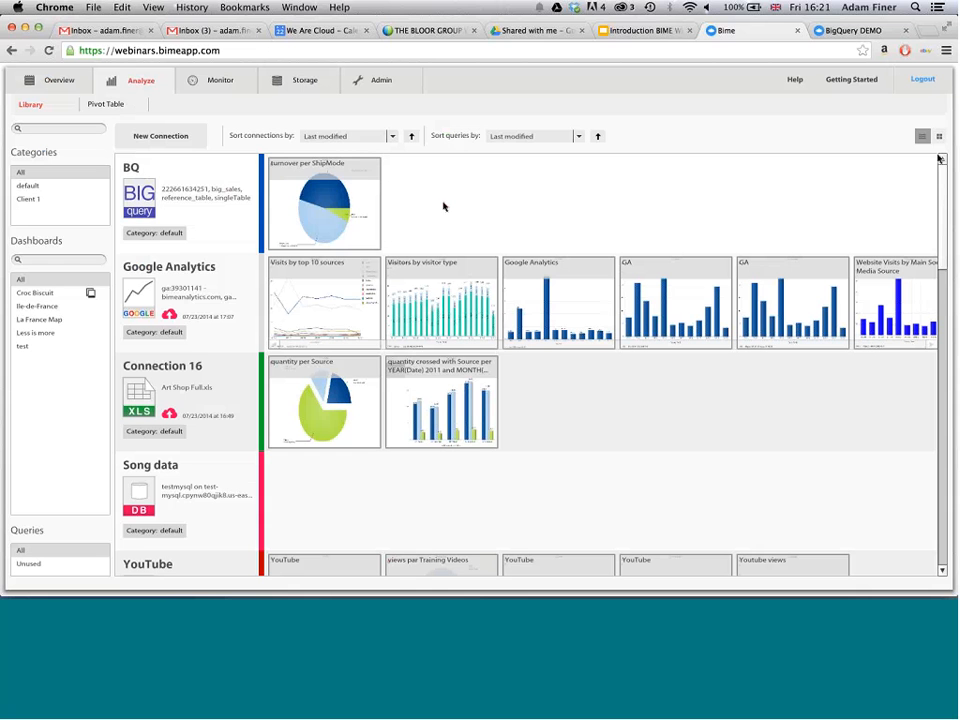
- Create a new connection with Big Query as the data store and name it Demo
{"action": "left_click", "coordinate": [150, 137]}
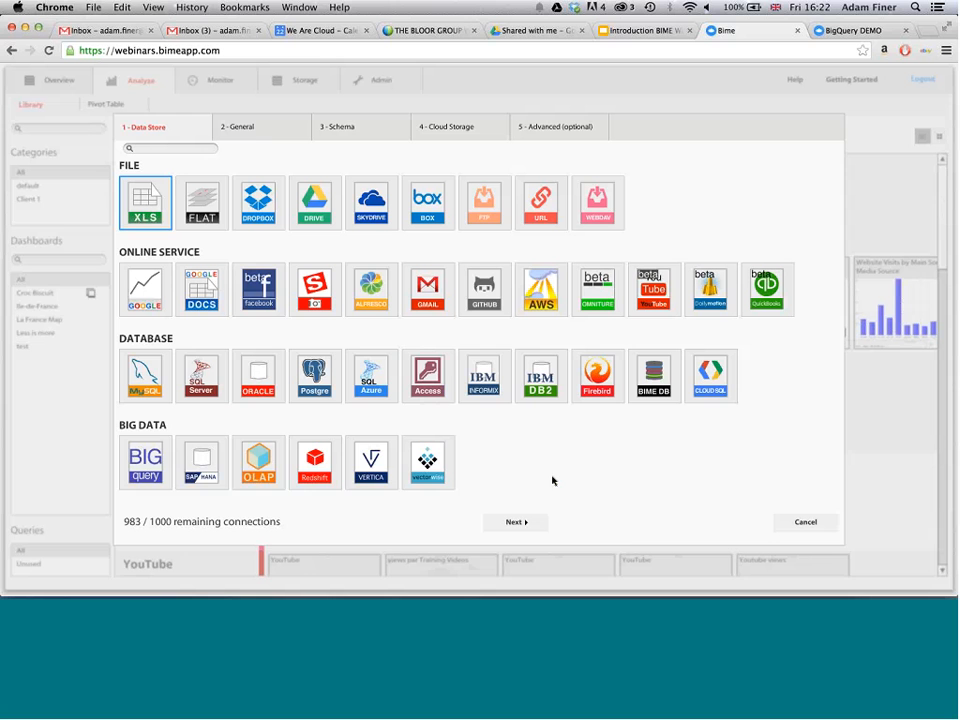
{"action": "left_click", "coordinate": [150, 478]}
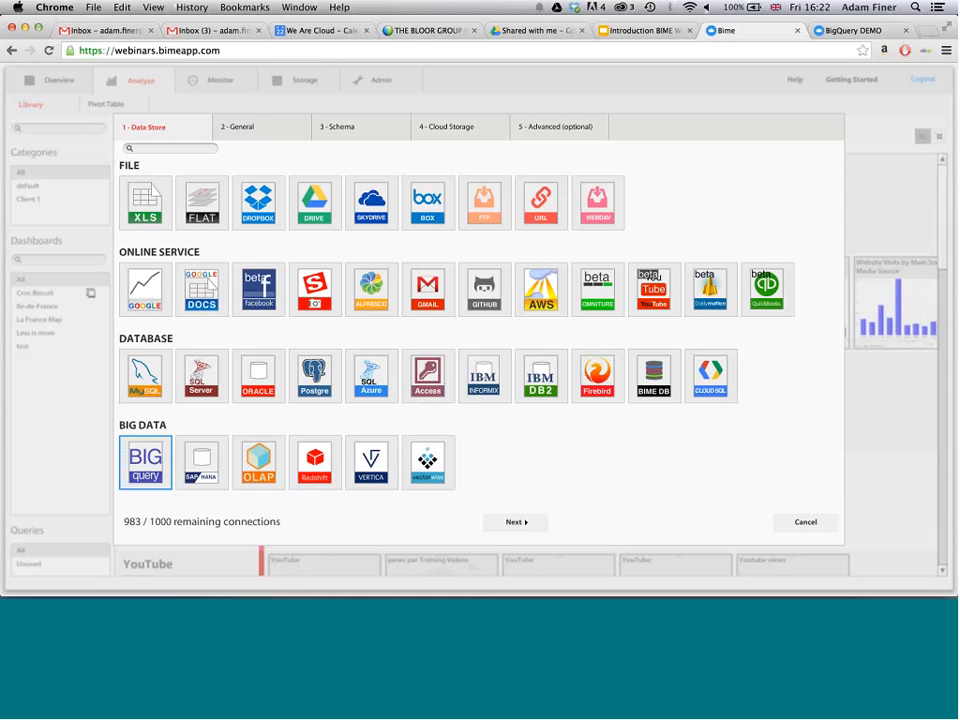
{"action": "left_click", "coordinate": [529, 523]}
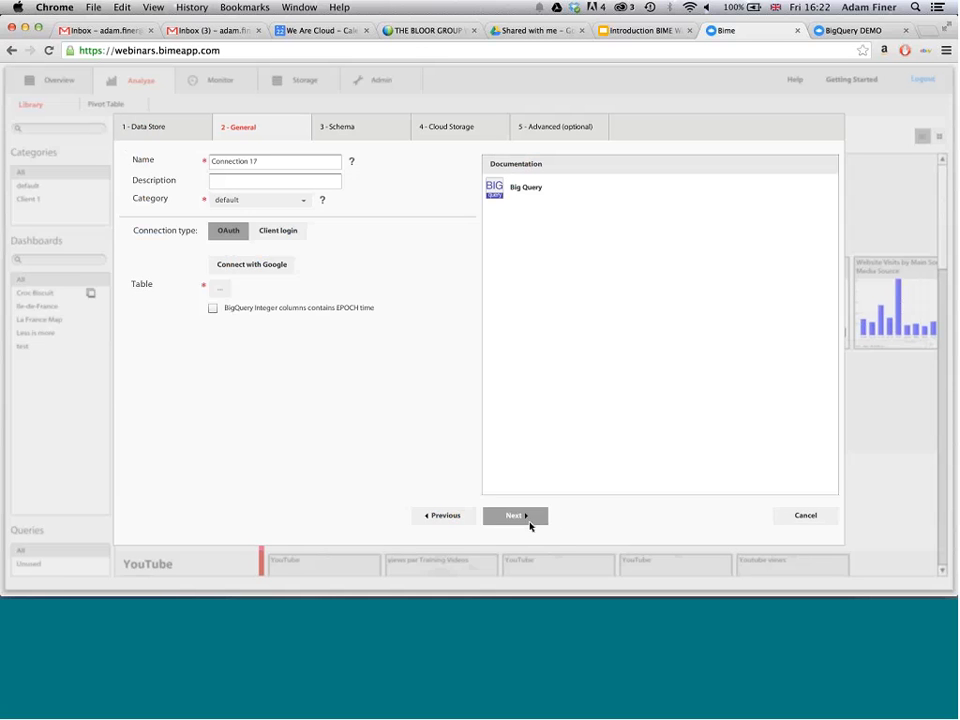
{"action": "left_click_drag", "start_coordinate": [278, 166], "coordinate": [191, 163]}
{"action": "type", "text": "Dem"}
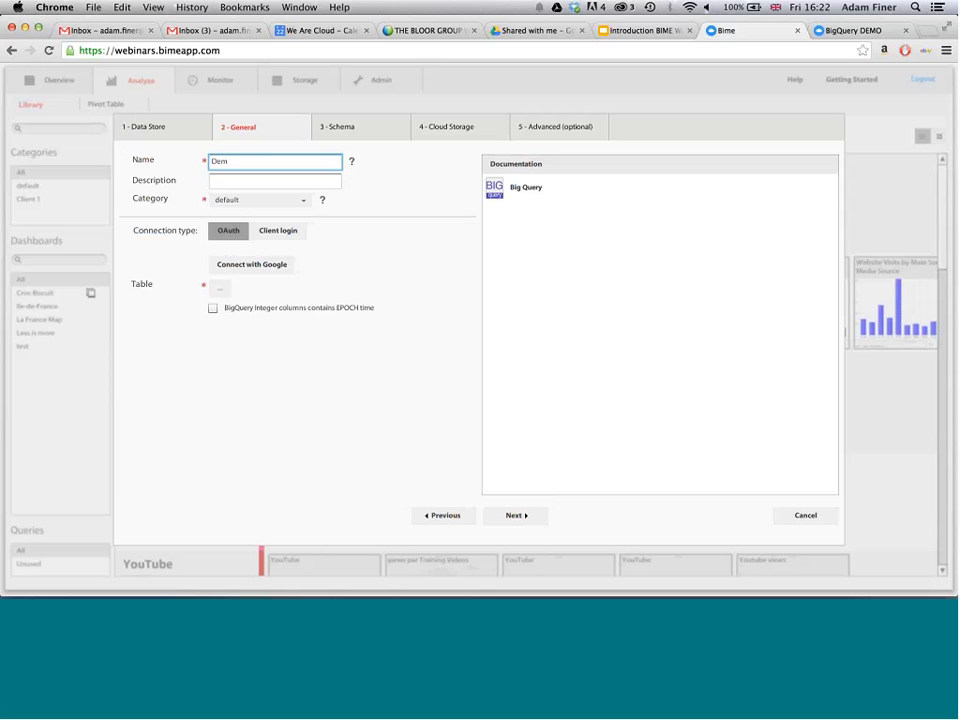
{"action": "type", "text": "o"}
- Start the Google OAuth connection with the WeAreCloud account and grant BIME offline access
{"action": "left_click", "coordinate": [237, 265]}
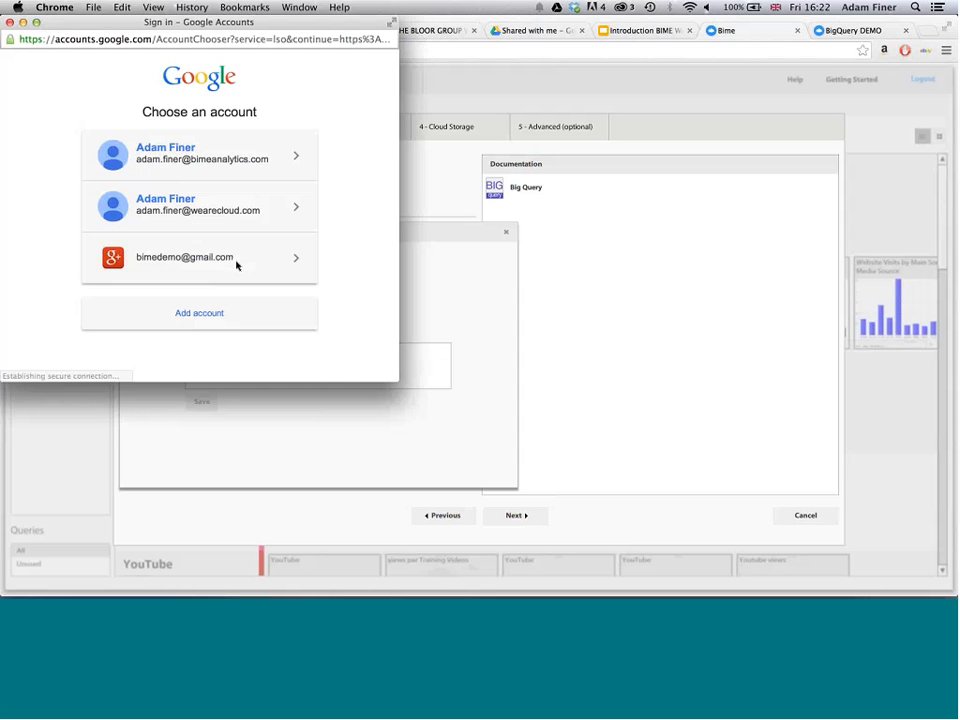
{"action": "left_click", "coordinate": [175, 208]}
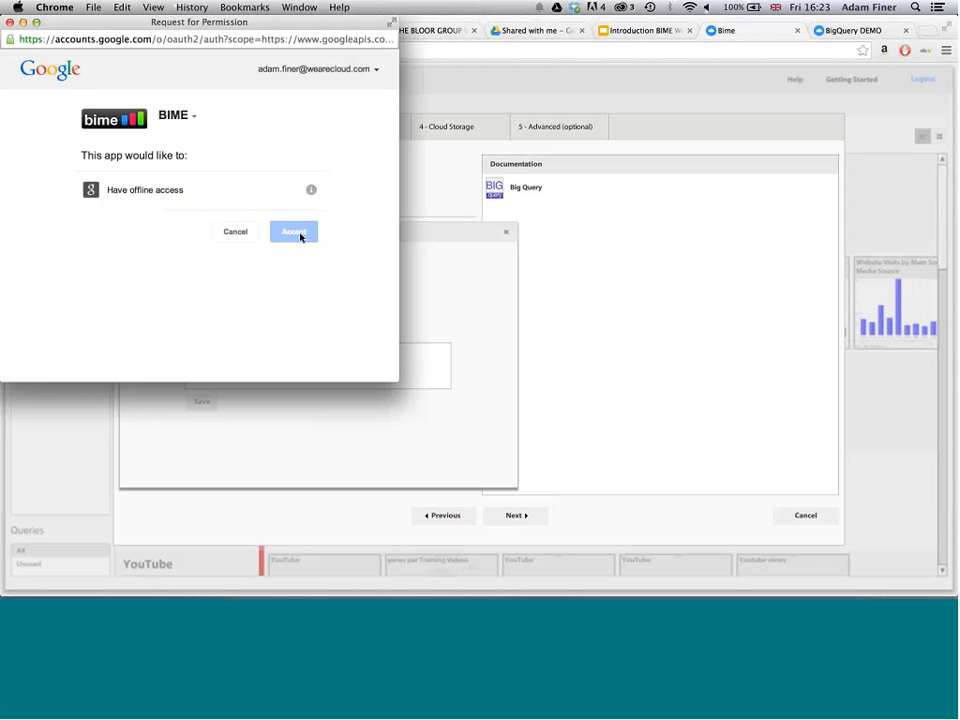
{"action": "left_click", "coordinate": [300, 232]}
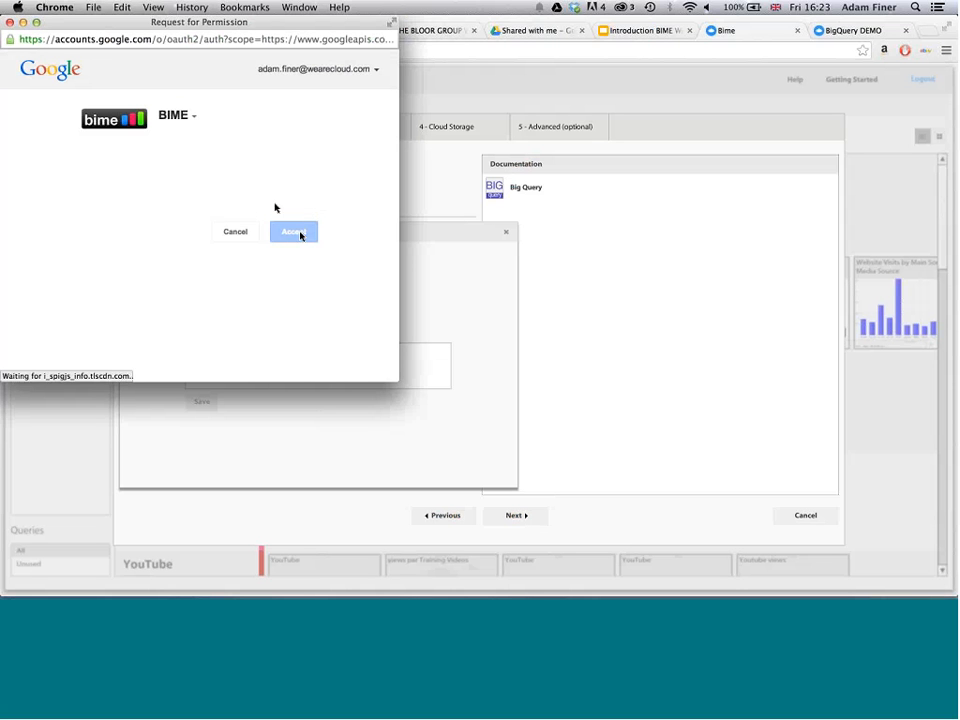
- Copy the authorisation code issued by Google, paste it as the connection's token and save it
{"action": "left_click", "coordinate": [128, 119]}
{"action": "key", "text": "super+c"}
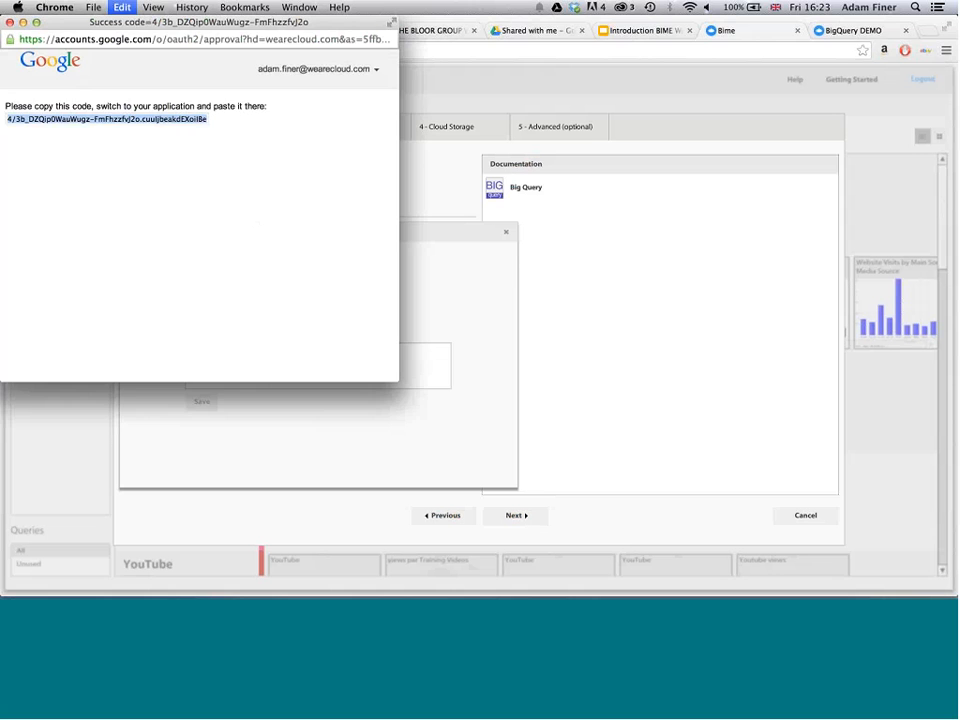
{"action": "left_click", "coordinate": [422, 251]}
{"action": "left_click", "coordinate": [315, 362]}
{"action": "key", "text": "super+v"}
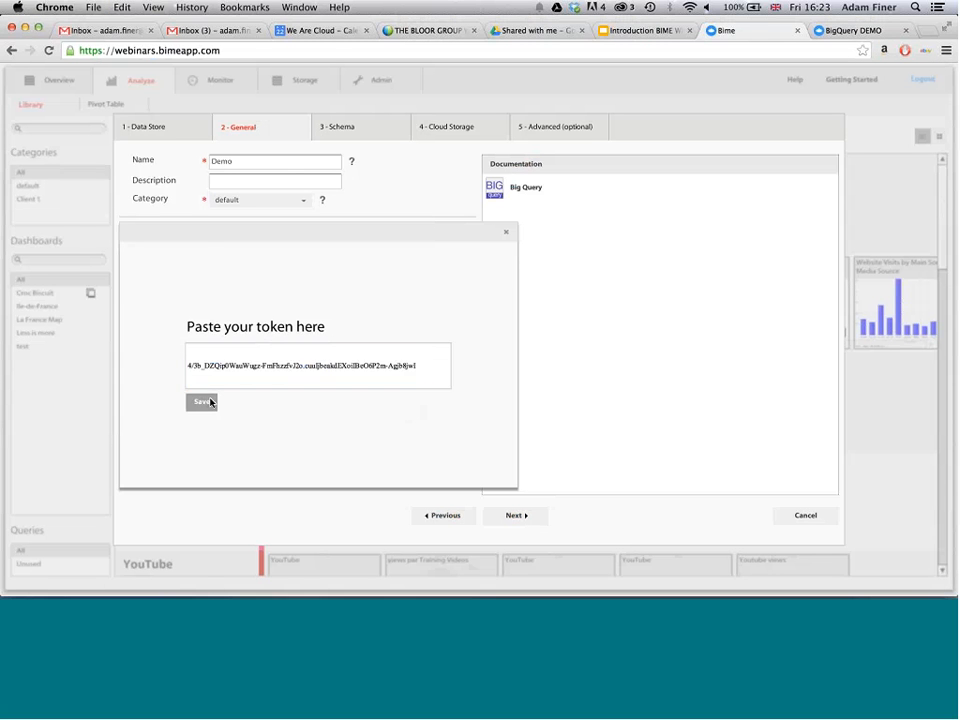
{"action": "left_click", "coordinate": [201, 402]}
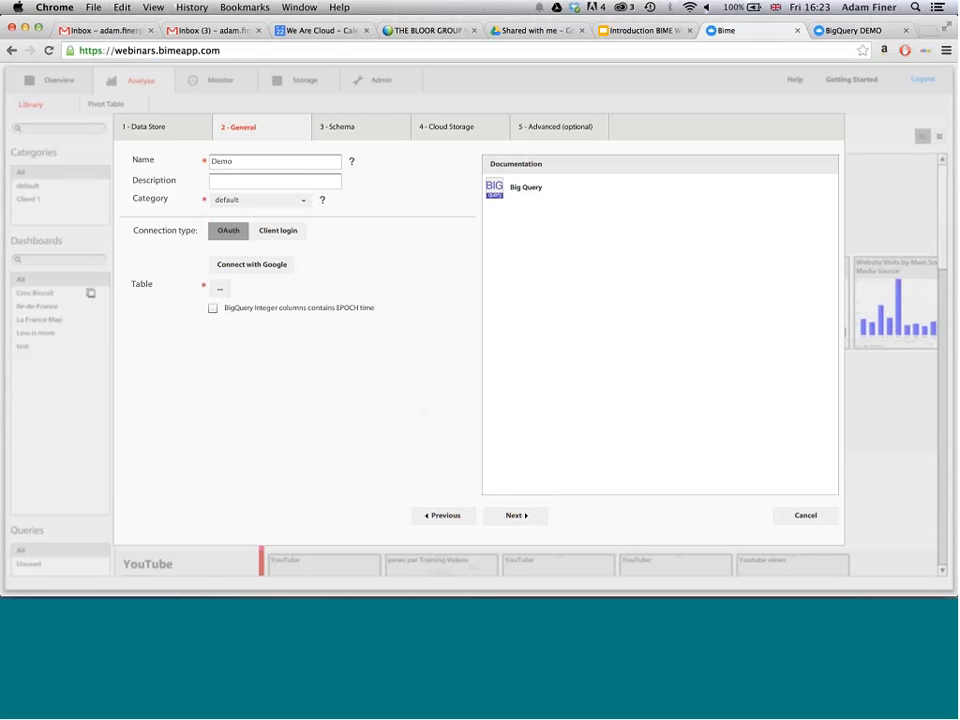
- Enable EPOCH time for BigQuery integer columns and select the single table reference_table from API Project's big_sales dataset
{"action": "left_click", "coordinate": [212, 307]}
{"action": "left_click", "coordinate": [218, 291]}
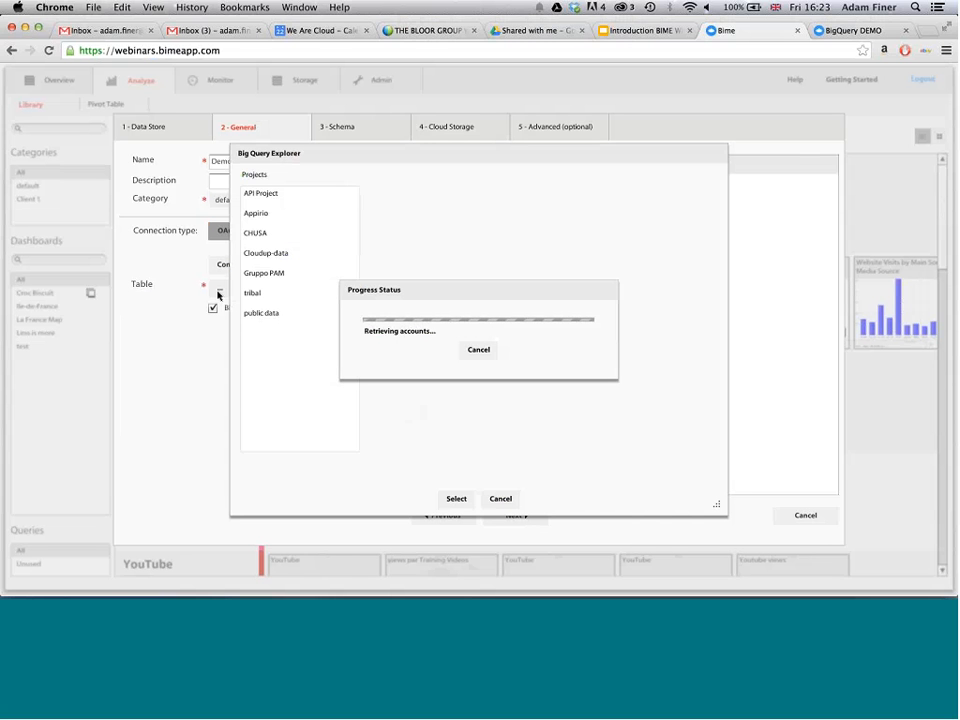
{"action": "left_click", "coordinate": [272, 200]}
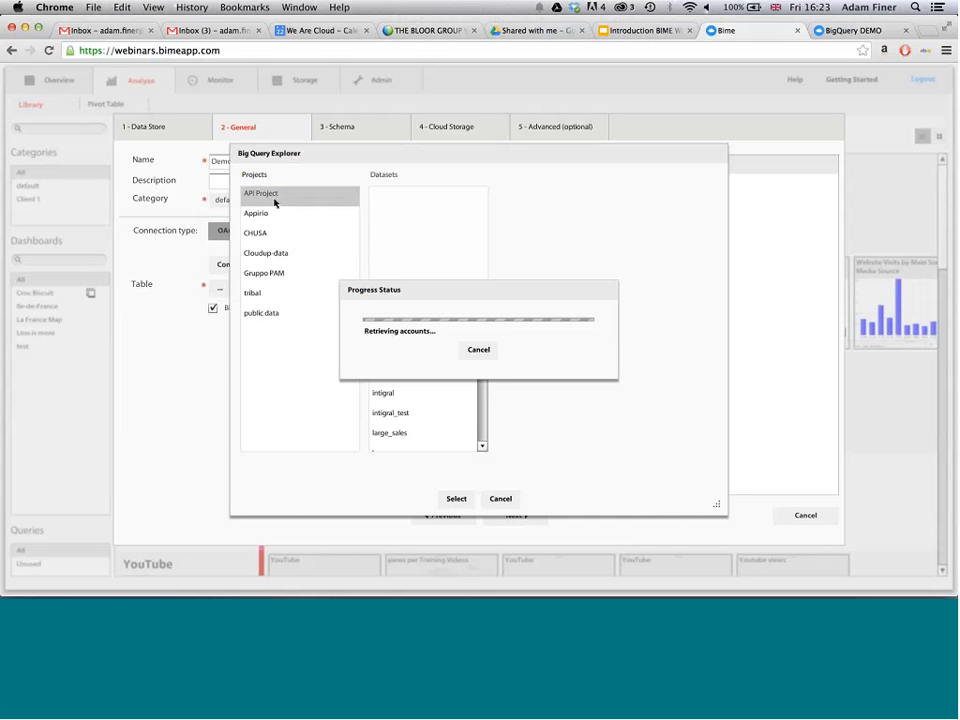
{"action": "left_click", "coordinate": [399, 276]}
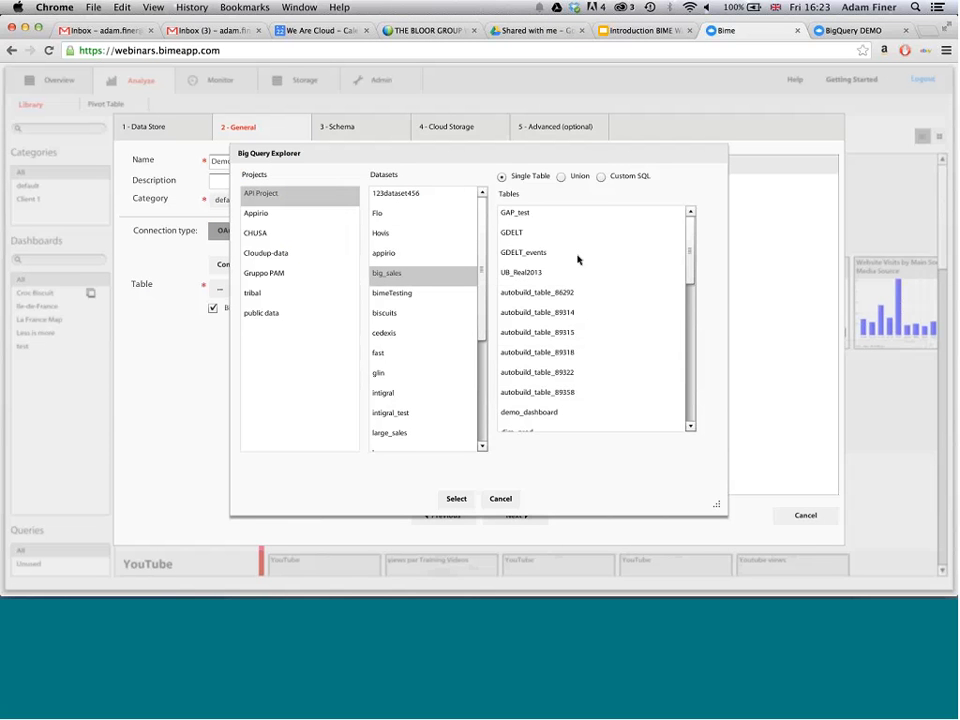
{"action": "left_click_drag", "start_coordinate": [690, 261], "coordinate": [690, 362]}
{"action": "left_click", "coordinate": [549, 296]}
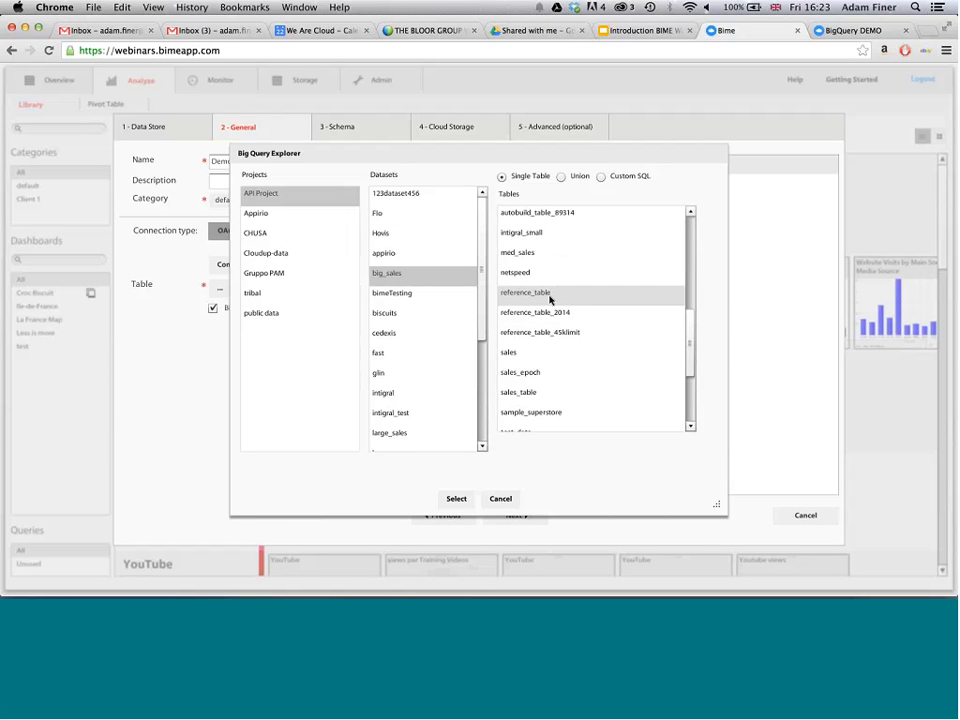
{"action": "left_click", "coordinate": [456, 499]}
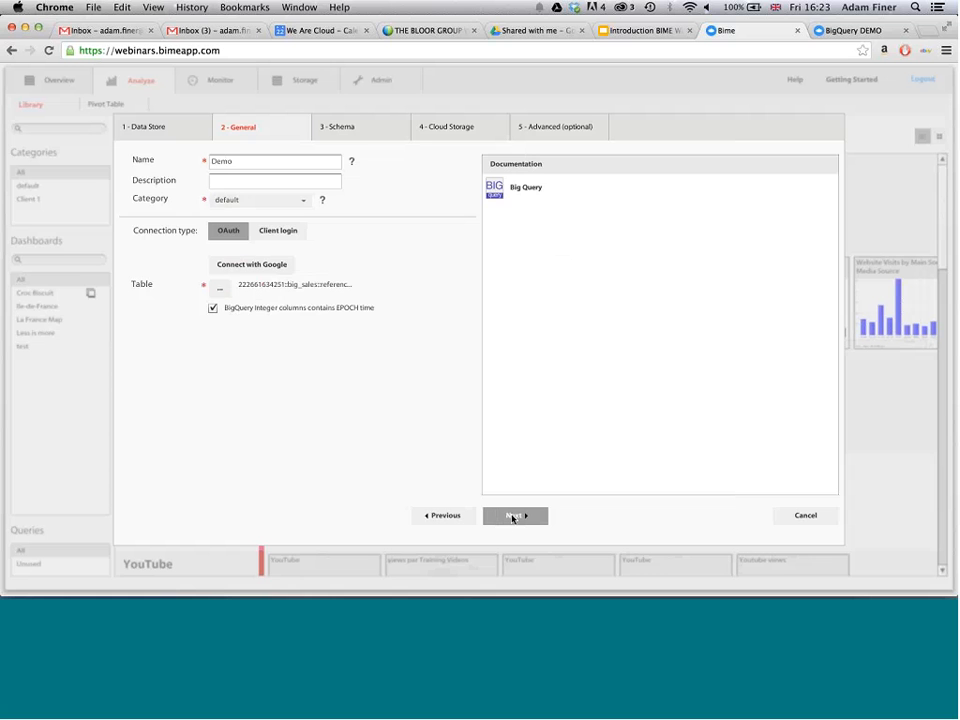
- Continue to the connection's schema and expand ShipDate in the pivot table preview to review its date levels
{"action": "left_click", "coordinate": [512, 518]}
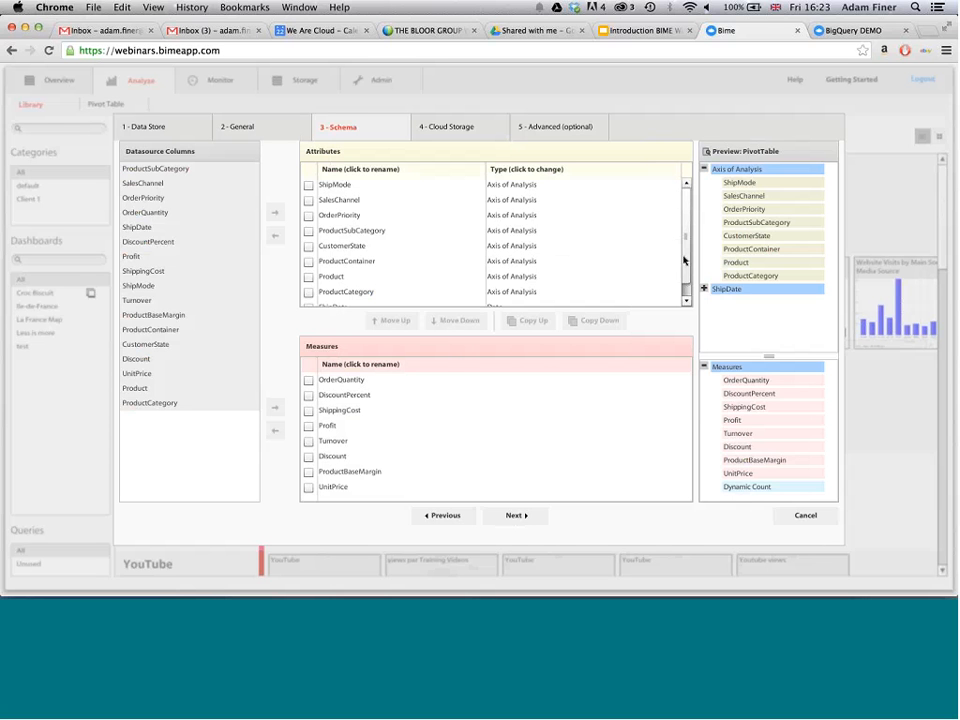
{"action": "scroll", "coordinate": [495, 290], "scroll_direction": "down", "scroll_amount": 1}
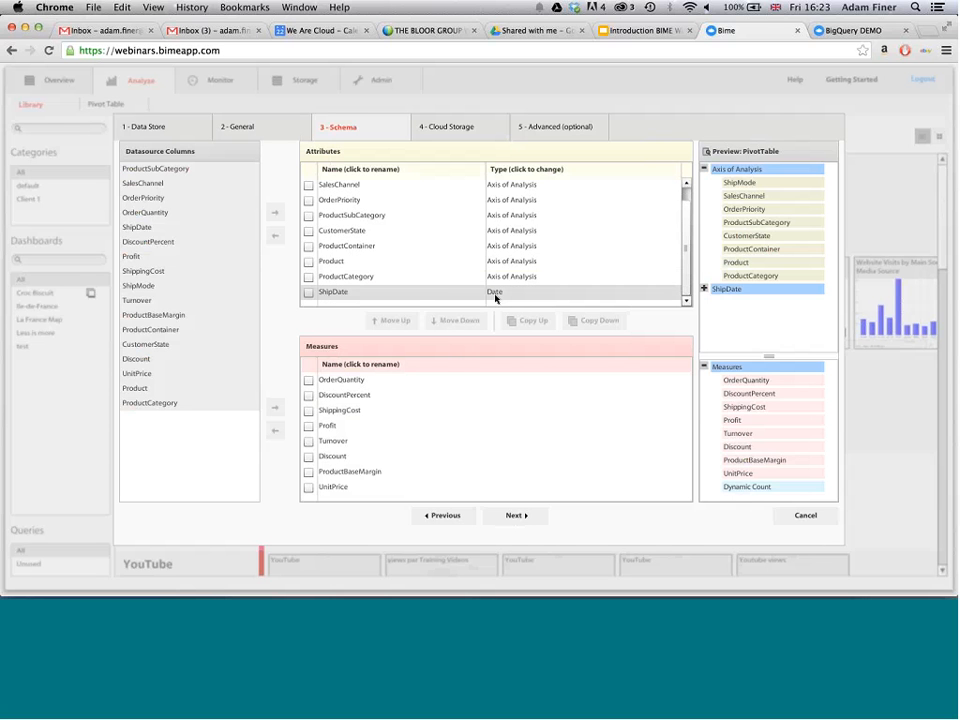
{"action": "left_click", "coordinate": [704, 289]}
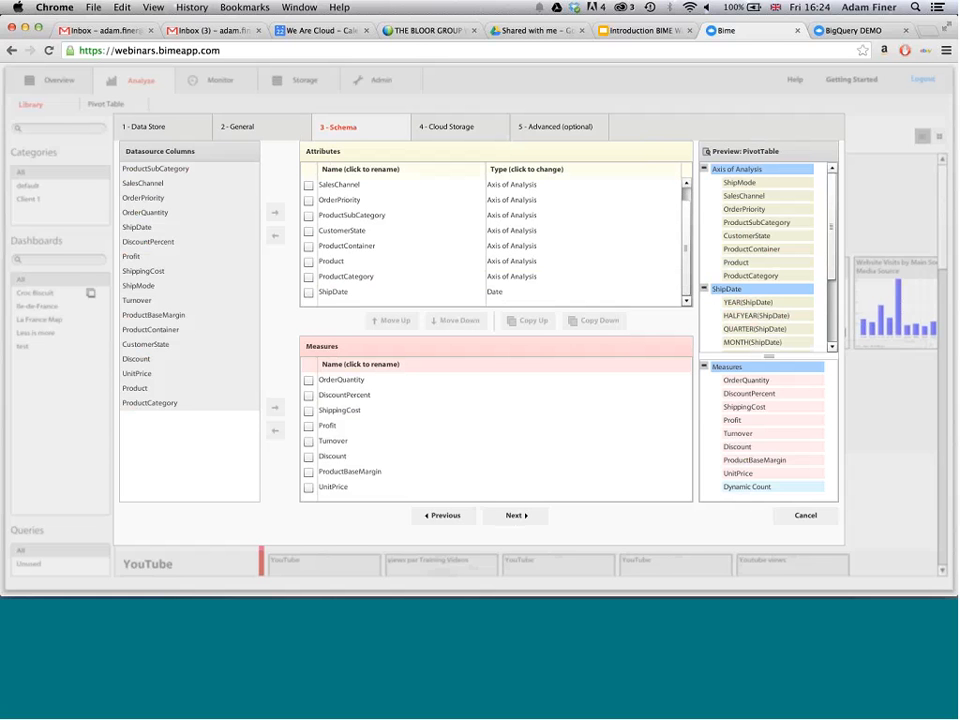
{"action": "left_click_drag", "start_coordinate": [831, 243], "coordinate": [832, 301]}
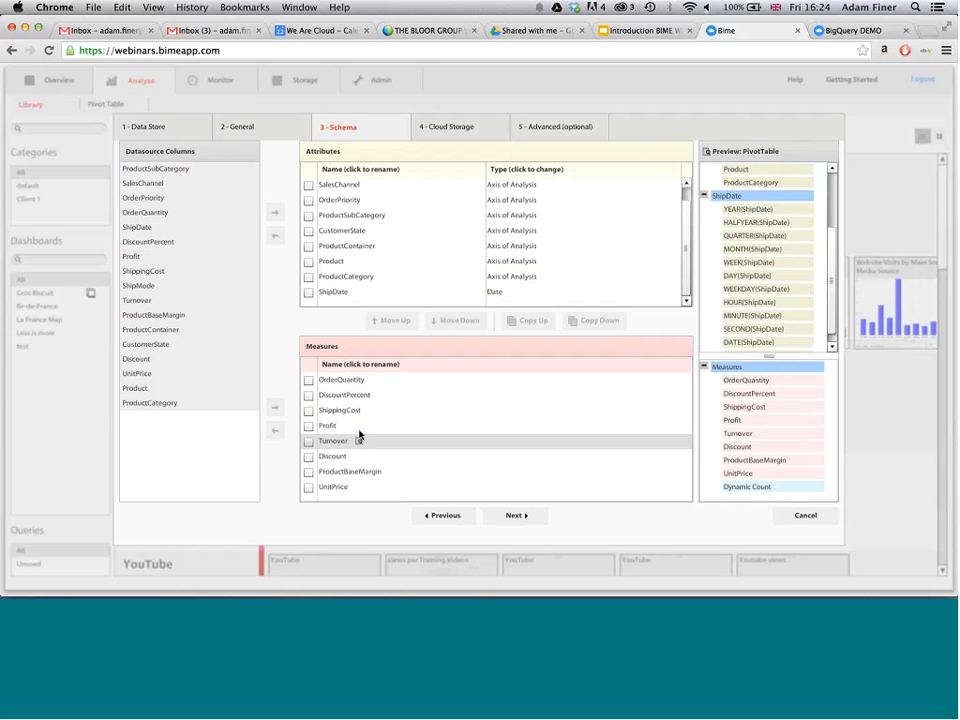
{"action": "left_click", "coordinate": [308, 381]}
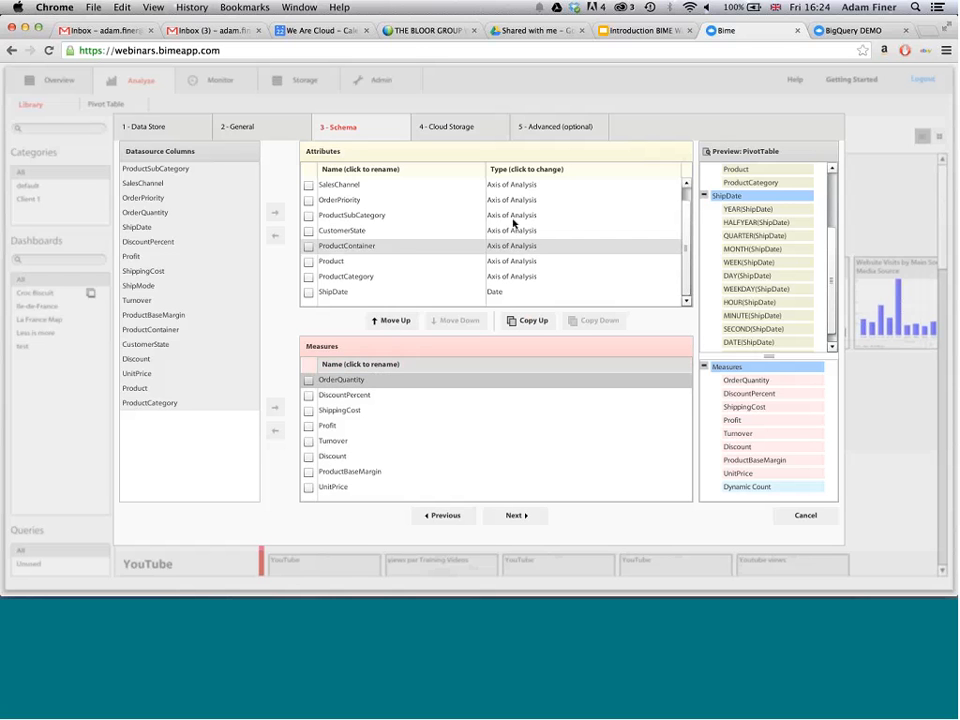
- Set the ProductSubCategory attribute's type to a new group named Product
{"action": "left_click", "coordinate": [513, 216]}
{"action": "type", "text": "Pro"}
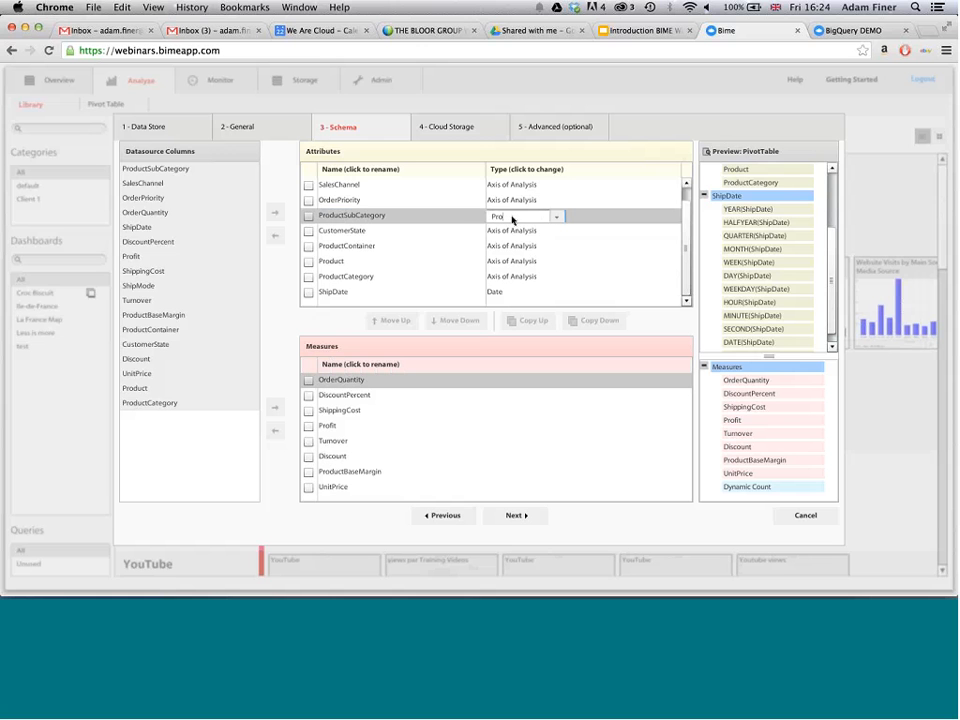
{"action": "type", "text": "duct"}
{"action": "key", "text": "Return"}
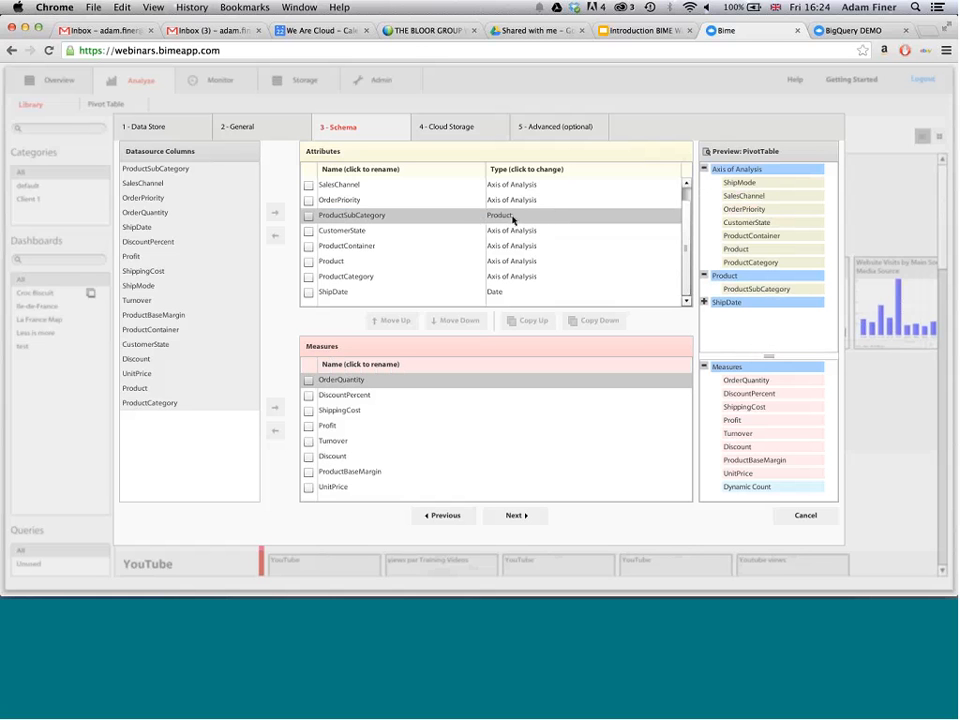
- Assign the ProductContainer, Product and ProductCategory attributes to the existing Product type
{"action": "left_click", "coordinate": [556, 250]}
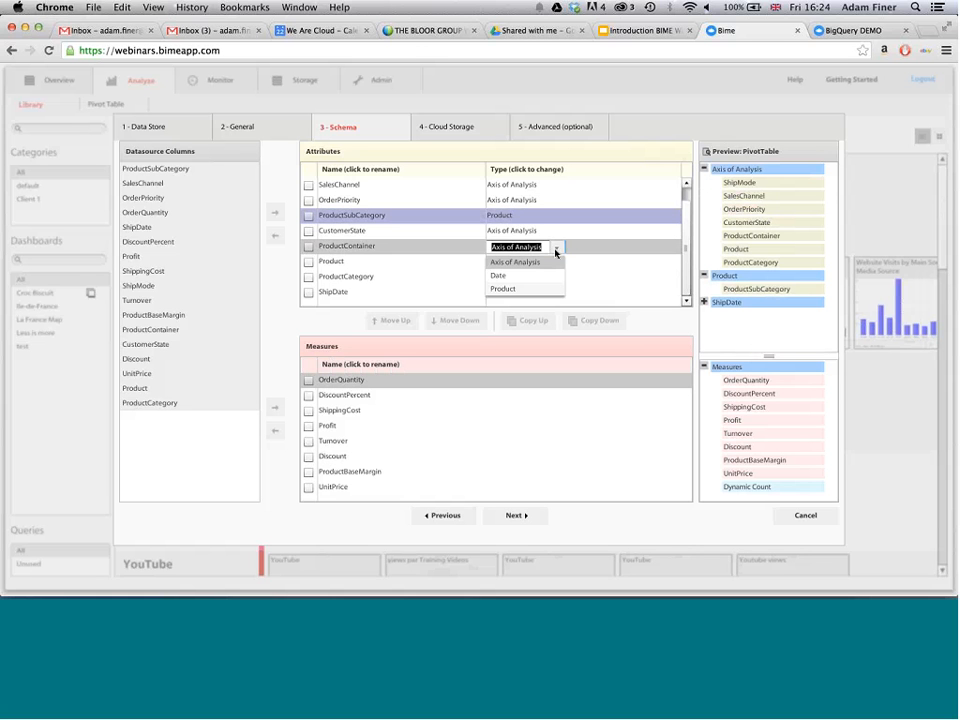
{"action": "left_click", "coordinate": [551, 289]}
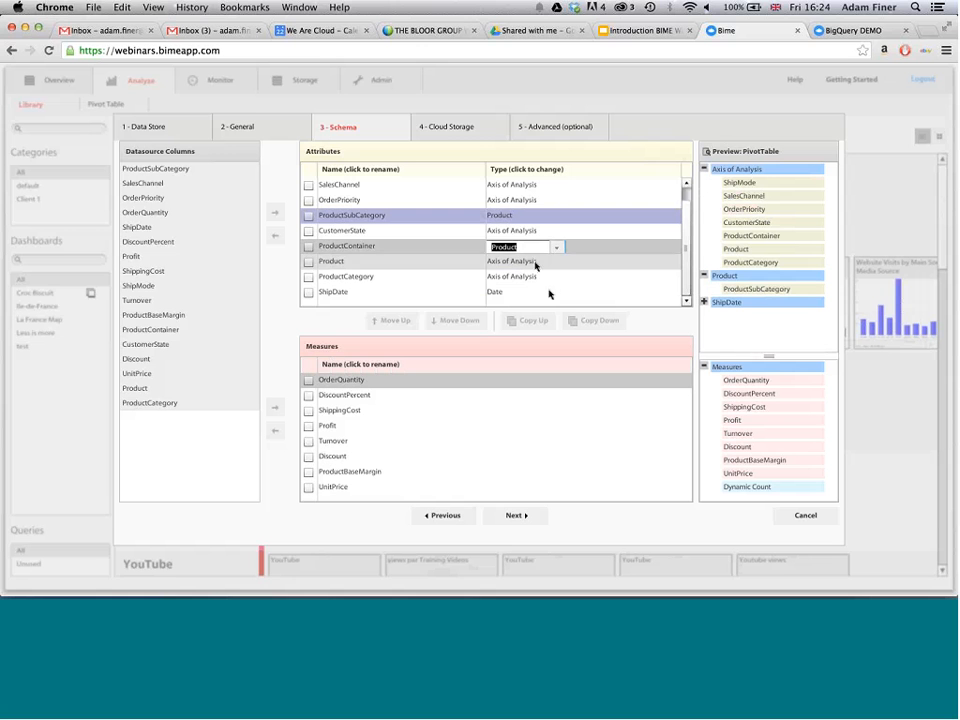
{"action": "left_click", "coordinate": [534, 262]}
{"action": "left_click", "coordinate": [540, 304]}
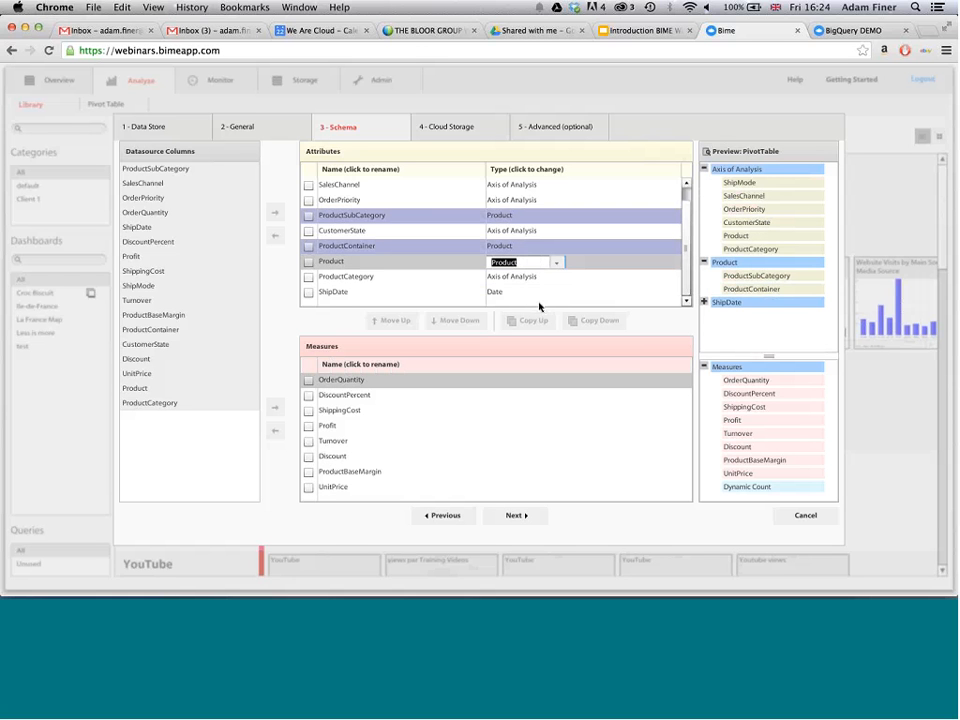
{"action": "left_click", "coordinate": [506, 280]}
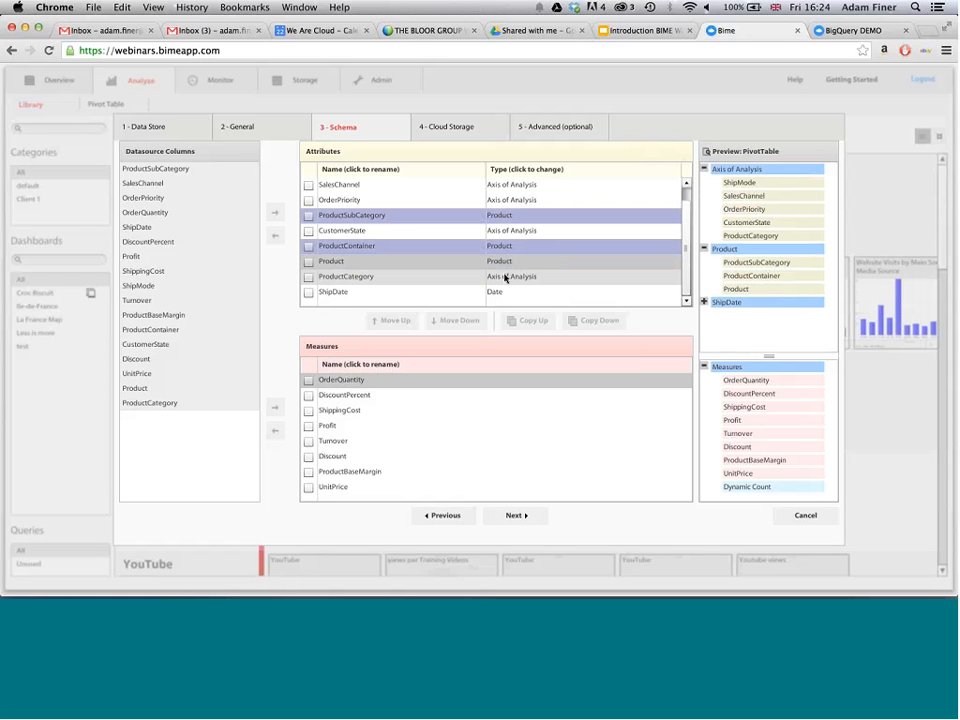
{"action": "left_click", "coordinate": [506, 280]}
{"action": "left_click", "coordinate": [544, 321]}
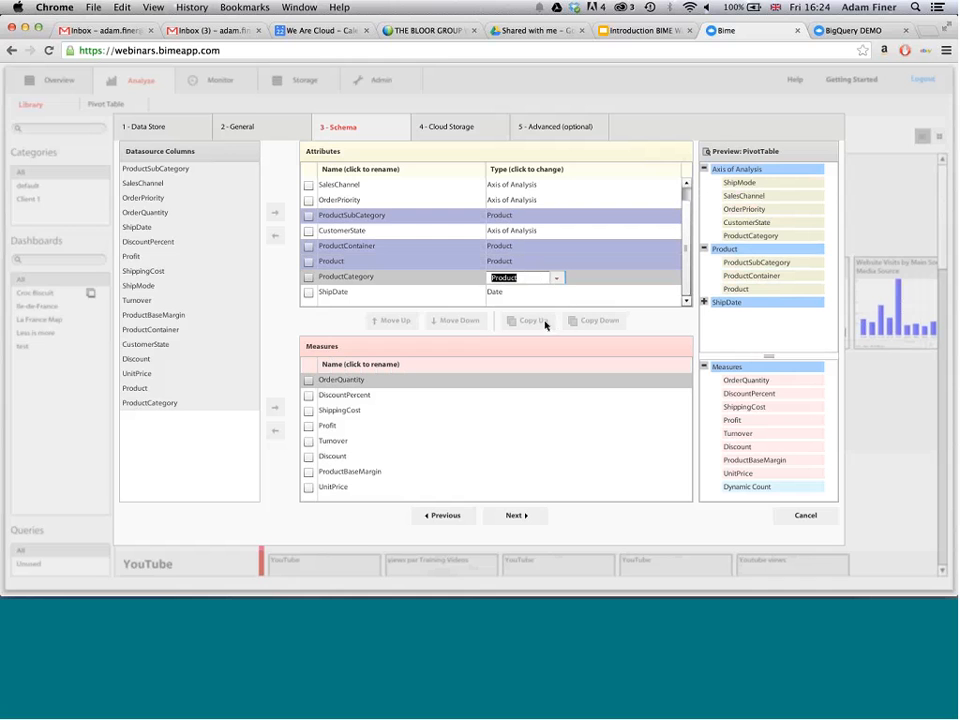
{"action": "left_click", "coordinate": [722, 318]}
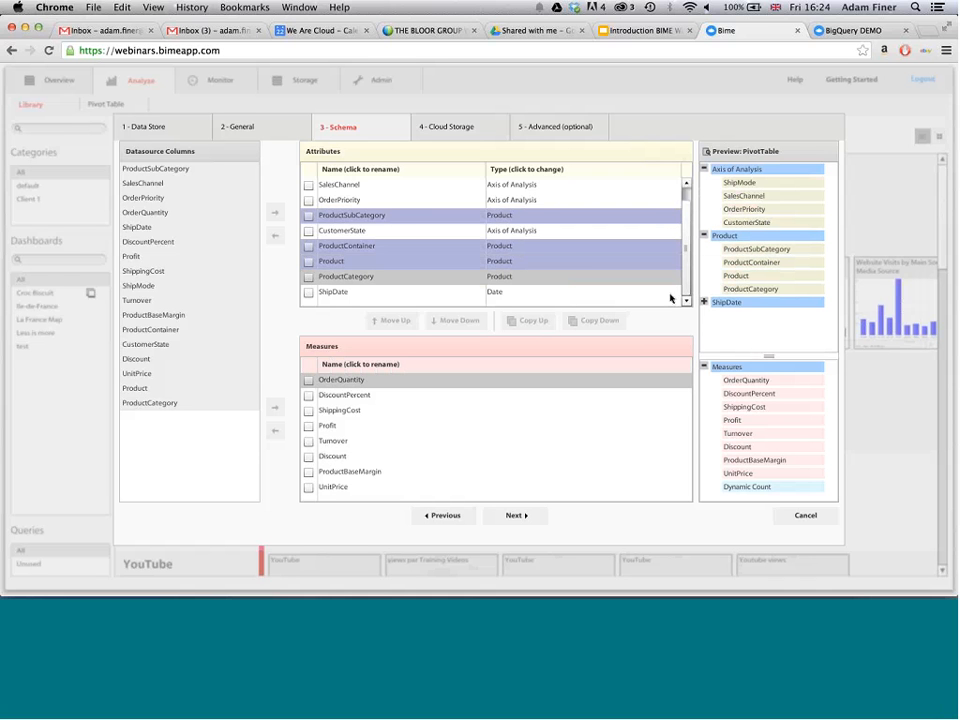
- Compare the cloud storage options, keep None so users query the data source directly, and save the connection
{"action": "left_click", "coordinate": [515, 514]}
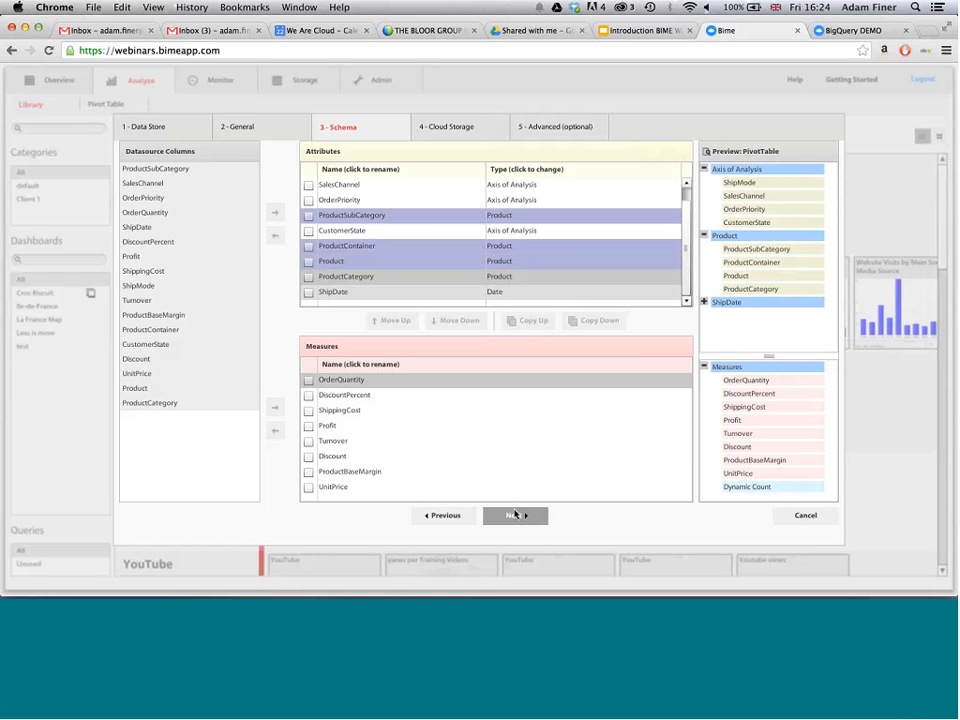
{"action": "left_click", "coordinate": [515, 514]}
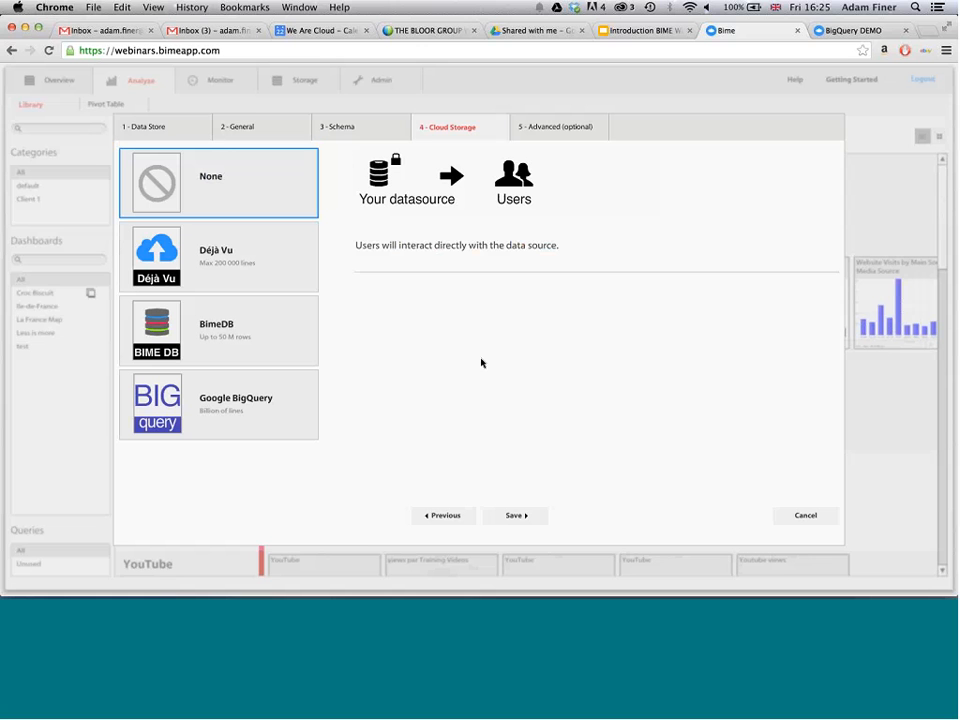
{"action": "left_click", "coordinate": [286, 178]}
{"action": "left_click", "coordinate": [294, 283]}
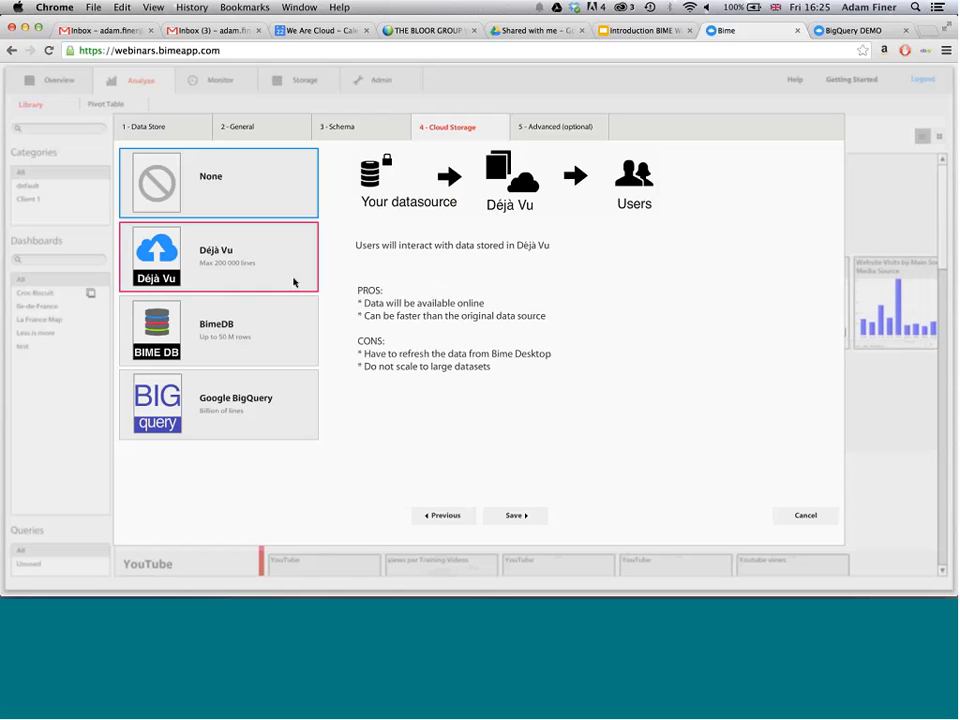
{"action": "left_click", "coordinate": [277, 330]}
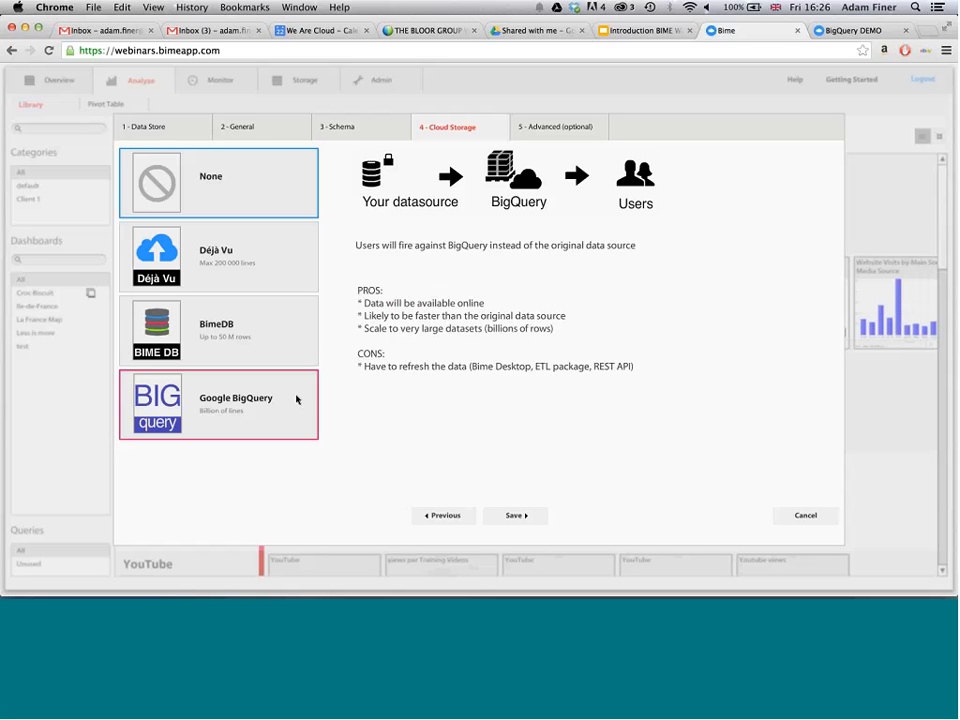
{"action": "left_click", "coordinate": [246, 190]}
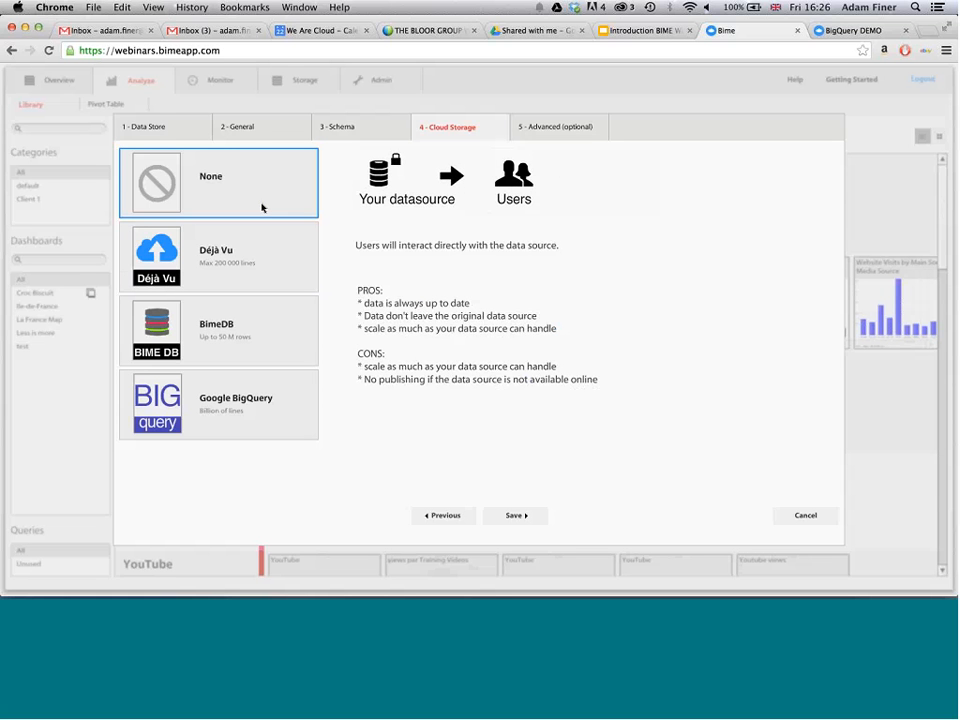
{"action": "left_click", "coordinate": [512, 514]}
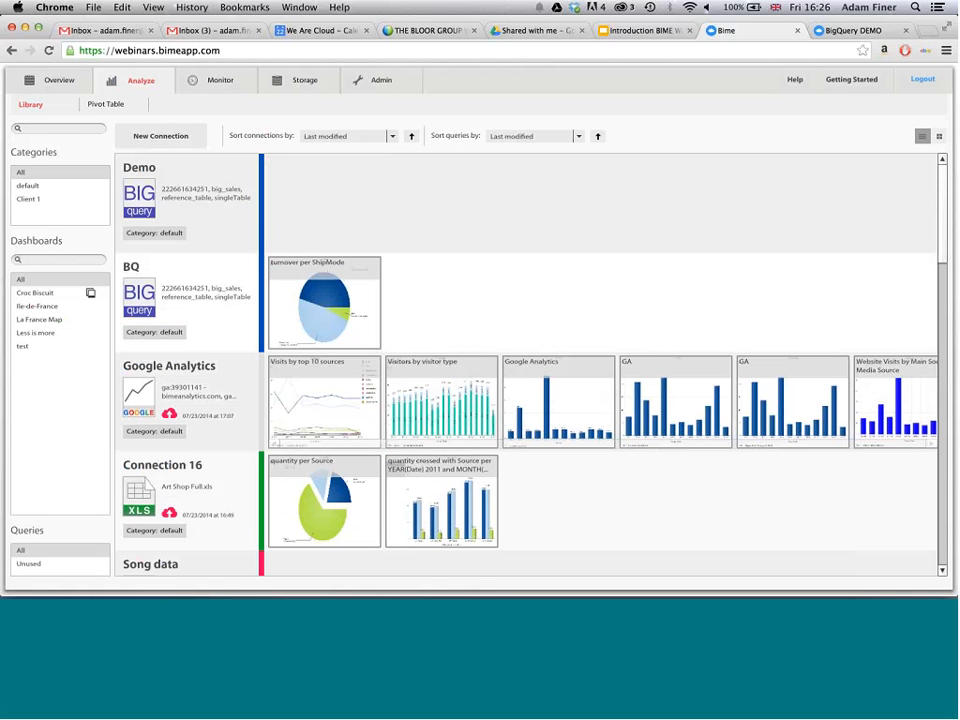
- Load the Demo connection in the pivot table and add Dynamic Count as a measure
{"action": "left_click", "coordinate": [179, 193]}
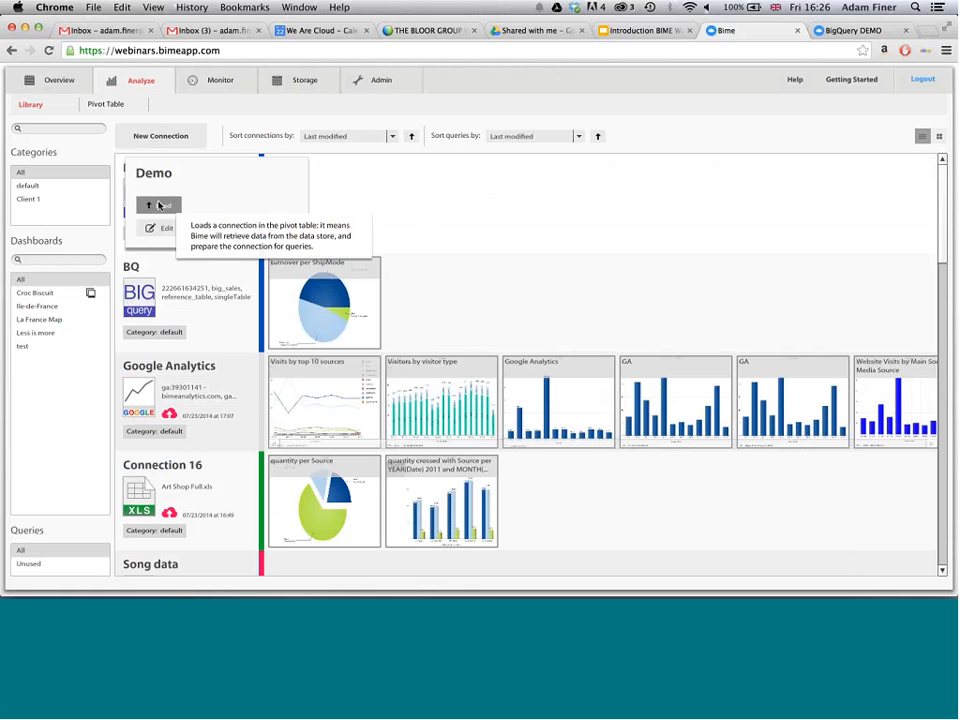
{"action": "left_click", "coordinate": [159, 205]}
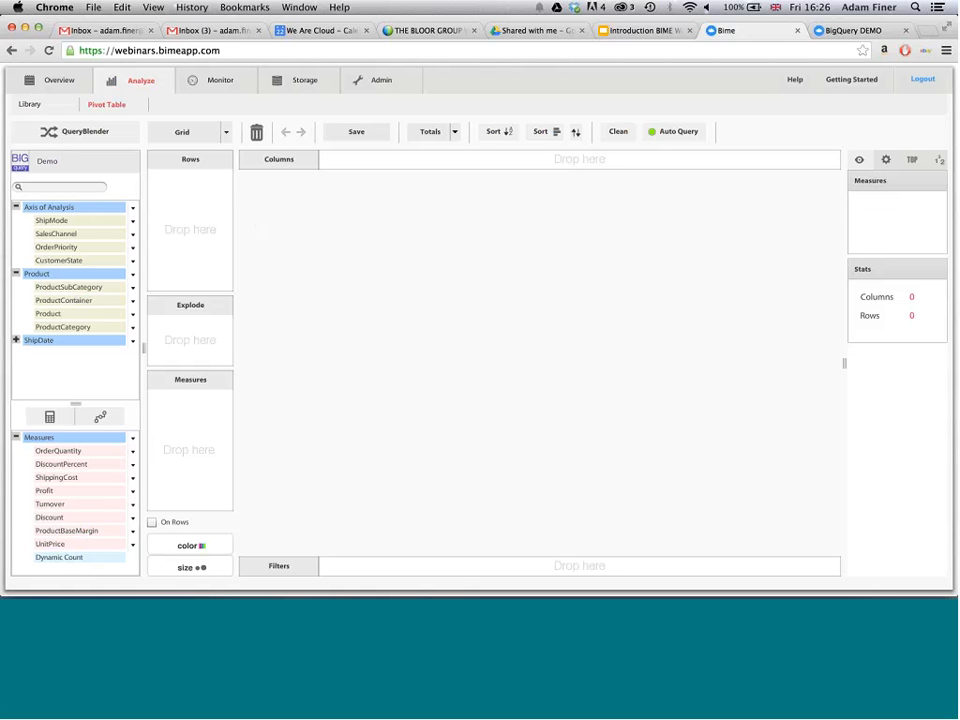
{"action": "left_click_drag", "start_coordinate": [60, 557], "coordinate": [193, 443]}
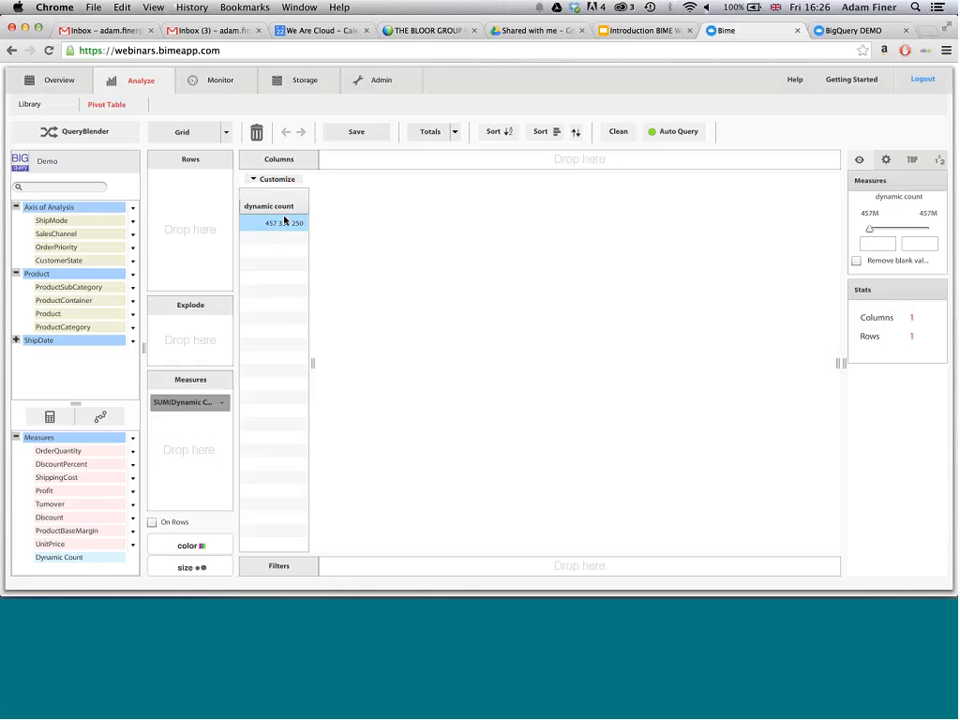
- Clean the query and build a column chart of OrderQuantity by ShipDate year and month, with Auto Query turned on
{"action": "left_click", "coordinate": [616, 133]}
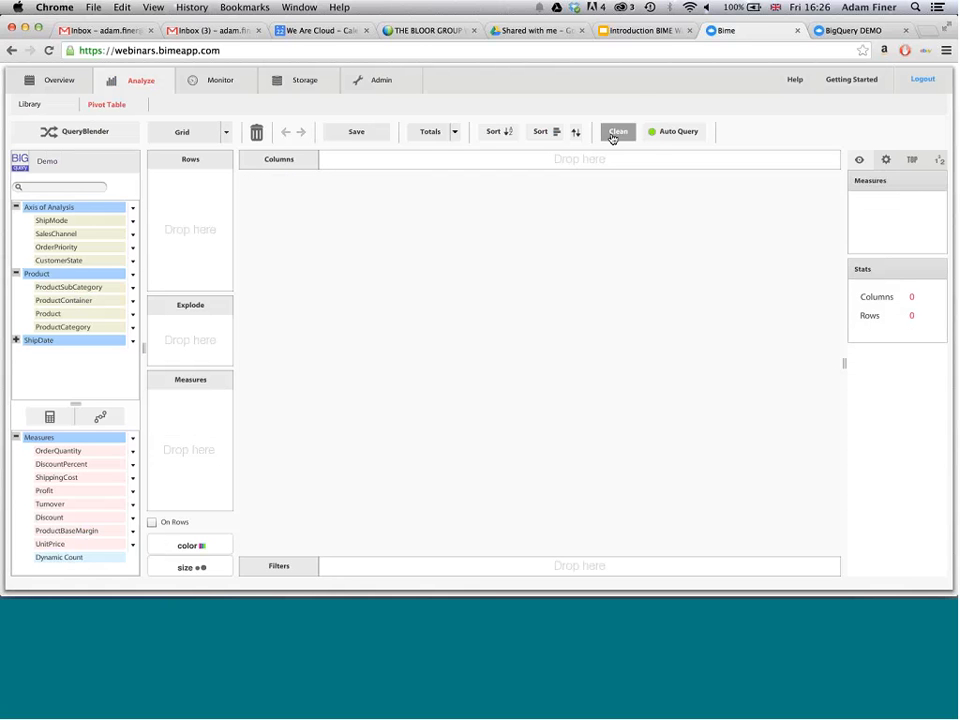
{"action": "left_click_drag", "start_coordinate": [73, 453], "coordinate": [189, 424]}
{"action": "left_click_drag", "start_coordinate": [27, 341], "coordinate": [343, 166]}
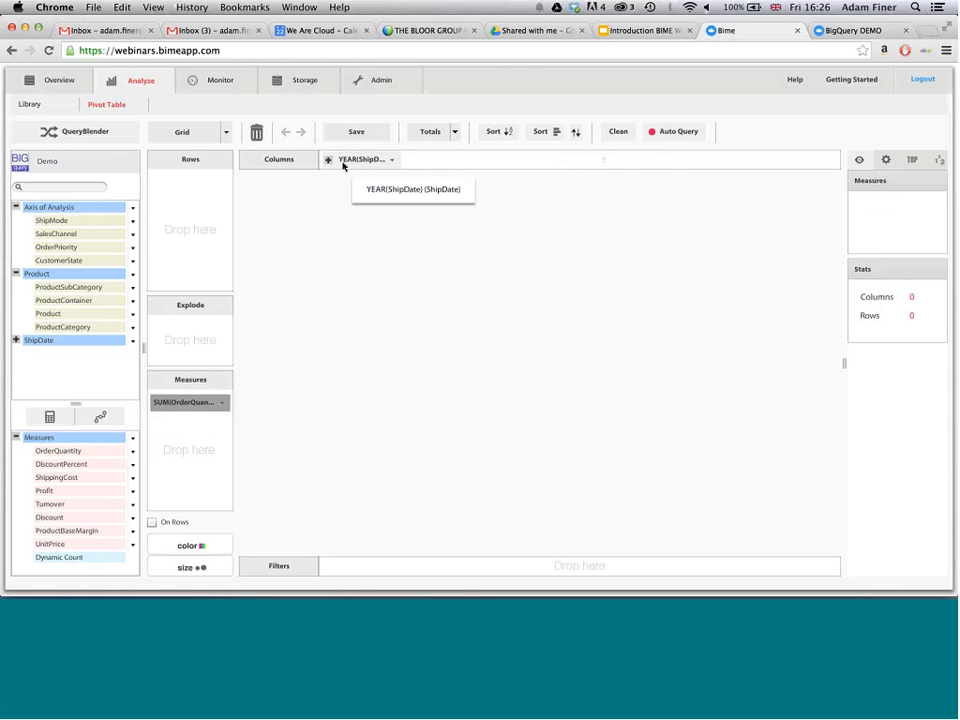
{"action": "left_click", "coordinate": [227, 134]}
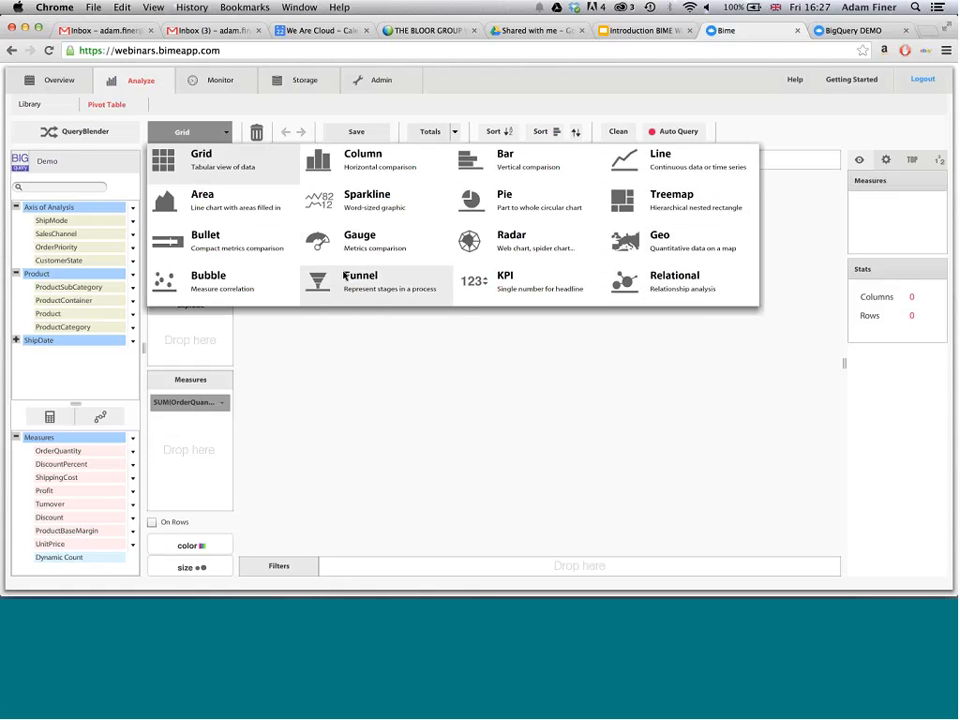
{"action": "left_click", "coordinate": [394, 170]}
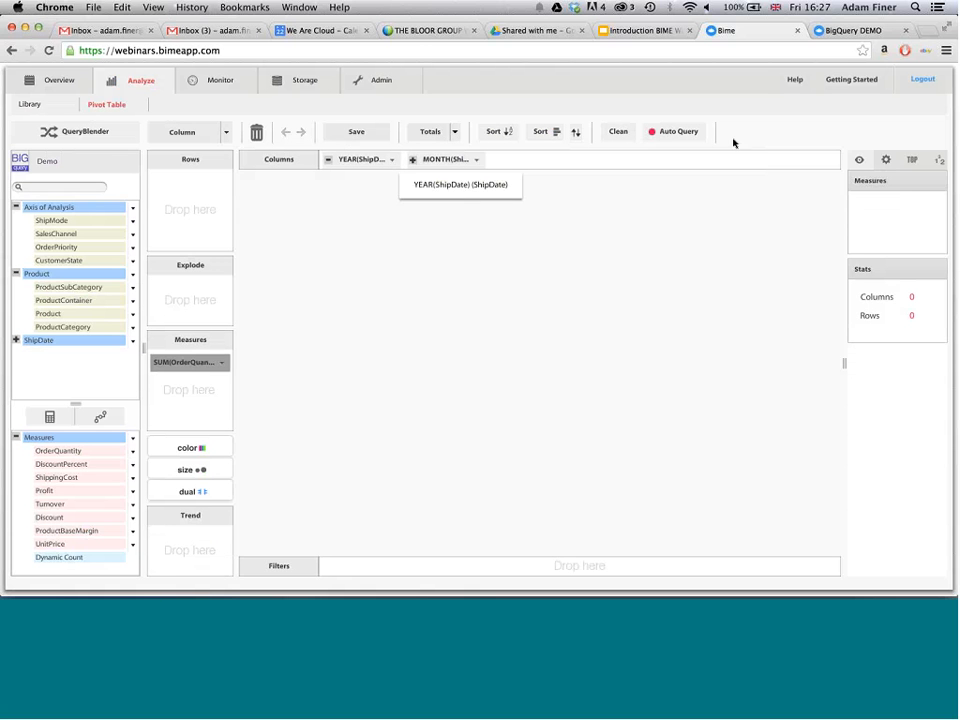
{"action": "left_click", "coordinate": [677, 132]}
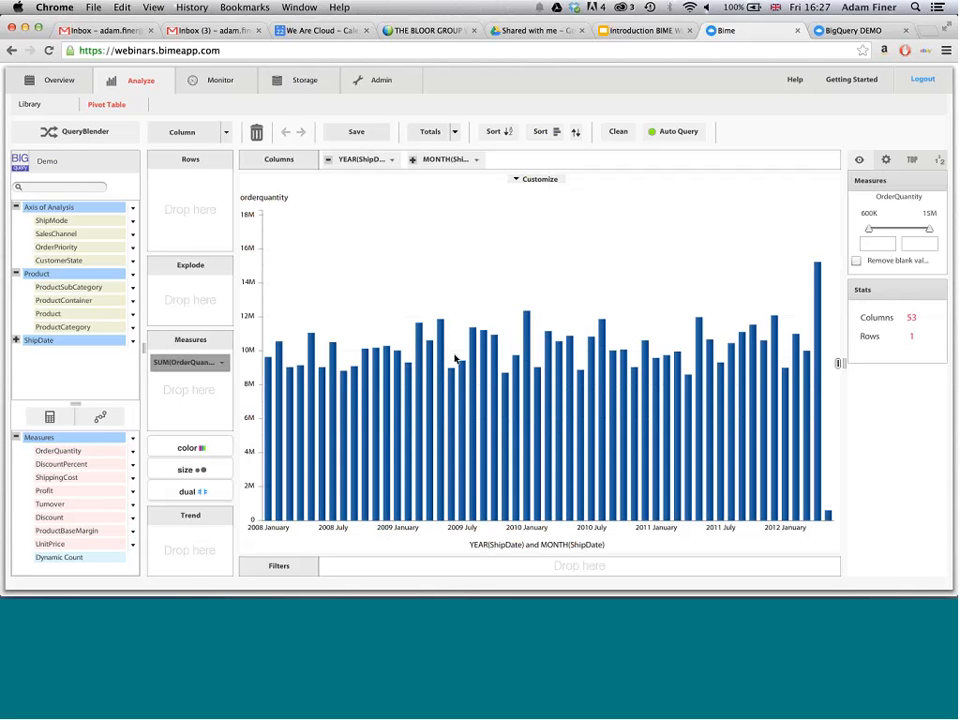
- Decompose the tallest monthly column by SalesChannel and go back to the year-and-month chart
{"action": "mouse_move", "coordinate": [549, 398]}
{"action": "mouse_move", "coordinate": [818, 284]}
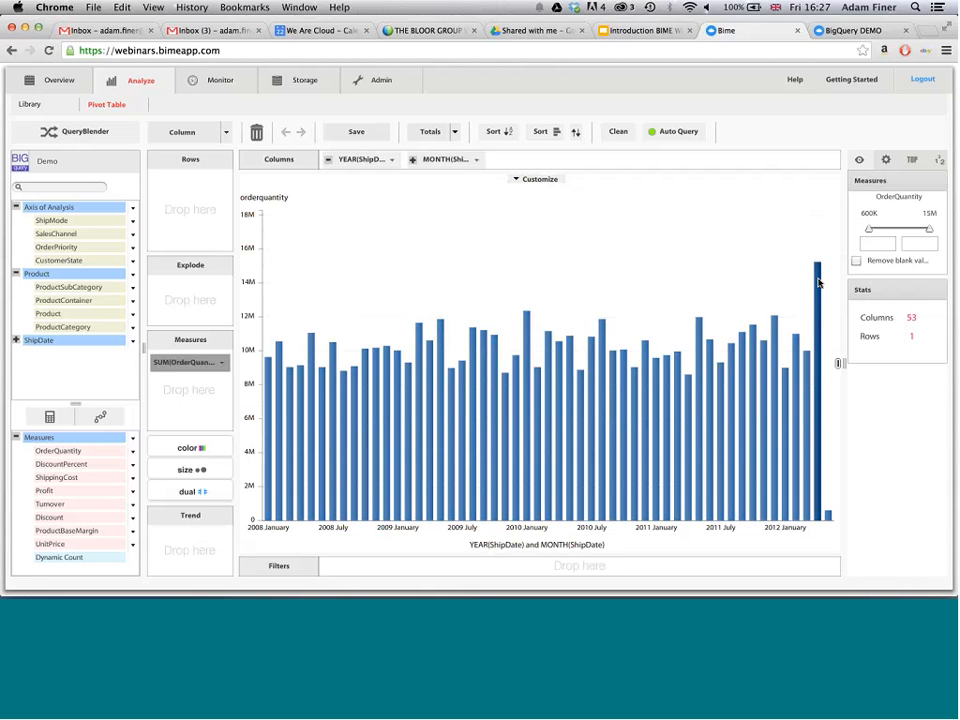
{"action": "left_click", "coordinate": [818, 284]}
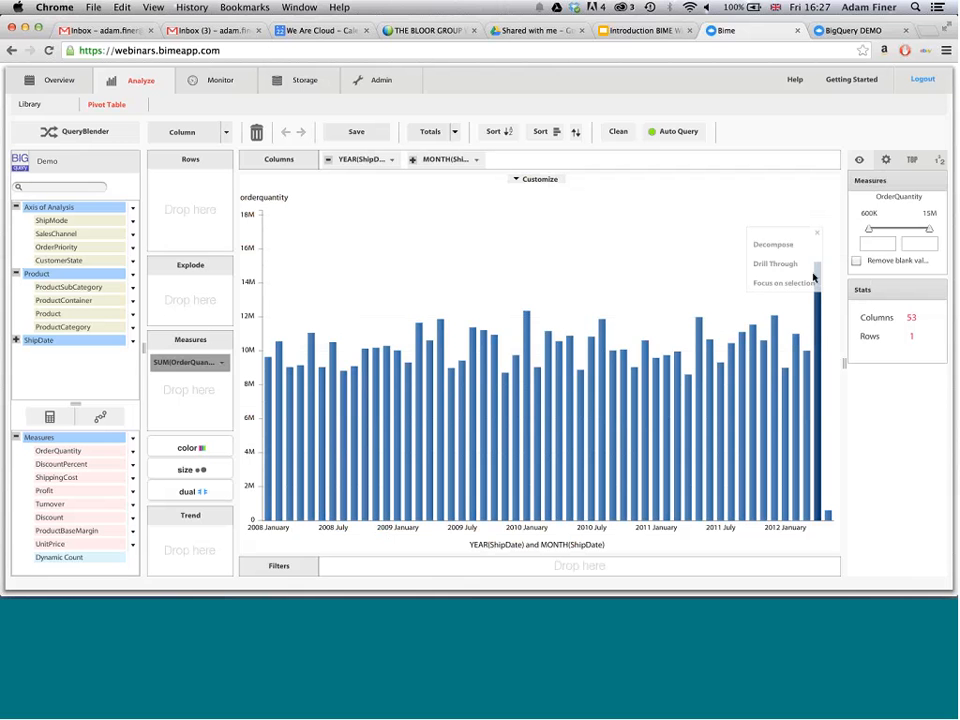
{"action": "left_click", "coordinate": [781, 245]}
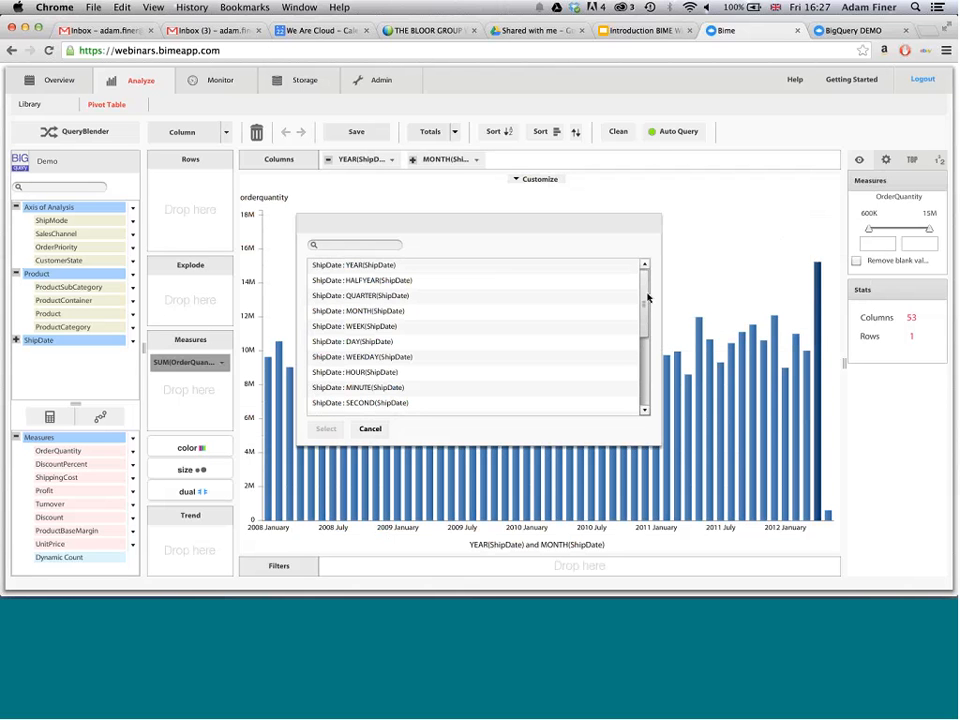
{"action": "left_click_drag", "start_coordinate": [647, 297], "coordinate": [647, 355]}
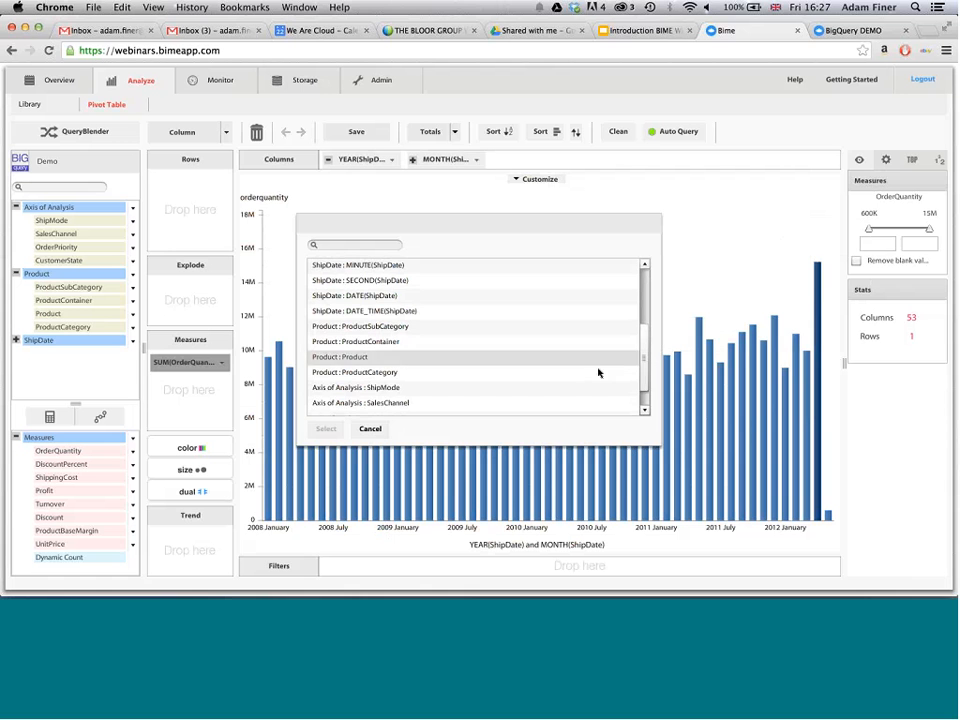
{"action": "left_click", "coordinate": [403, 403]}
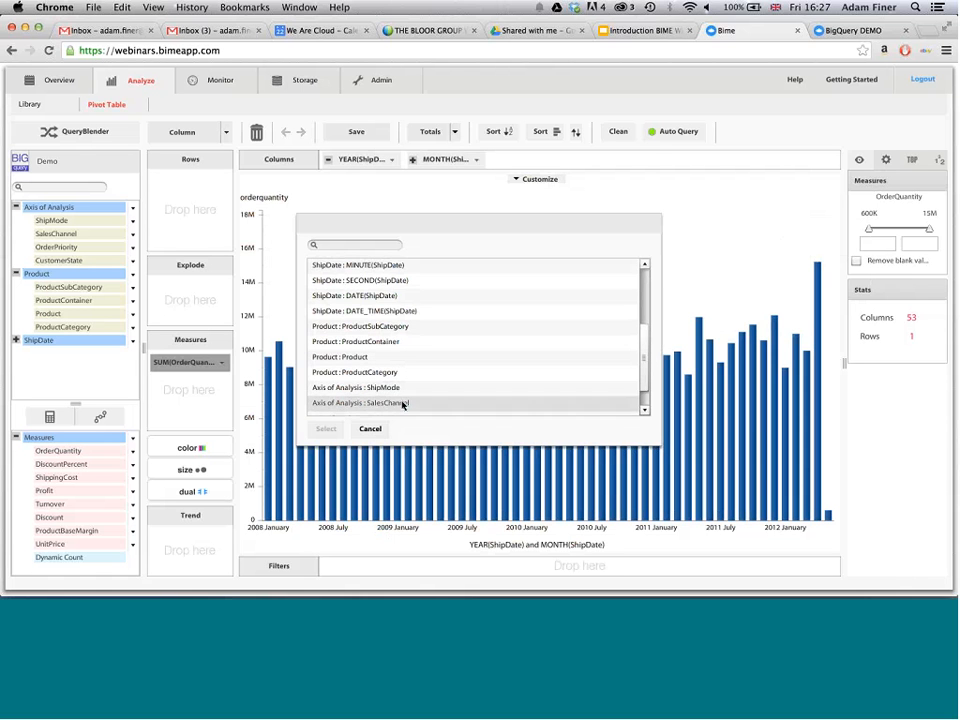
{"action": "left_click", "coordinate": [326, 428]}
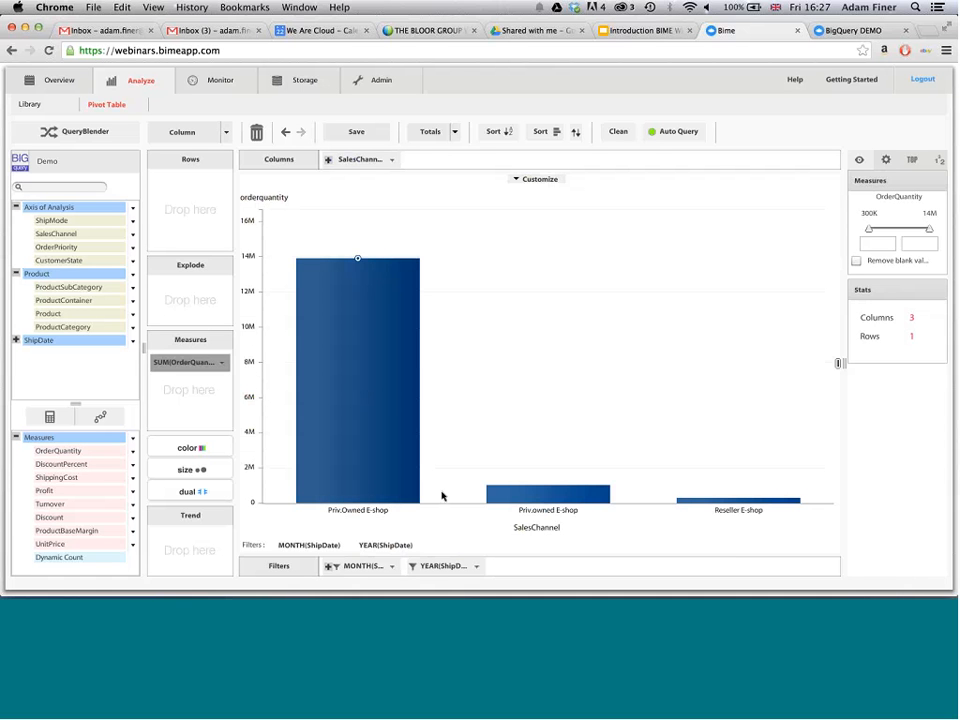
{"action": "mouse_move", "coordinate": [355, 342]}
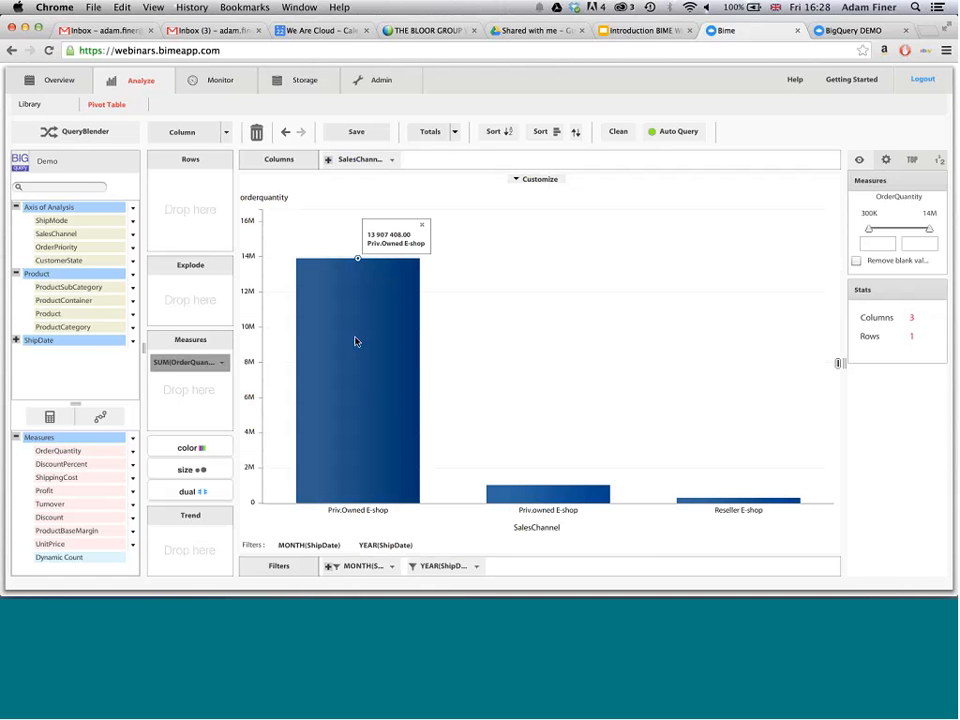
{"action": "left_click", "coordinate": [286, 132]}
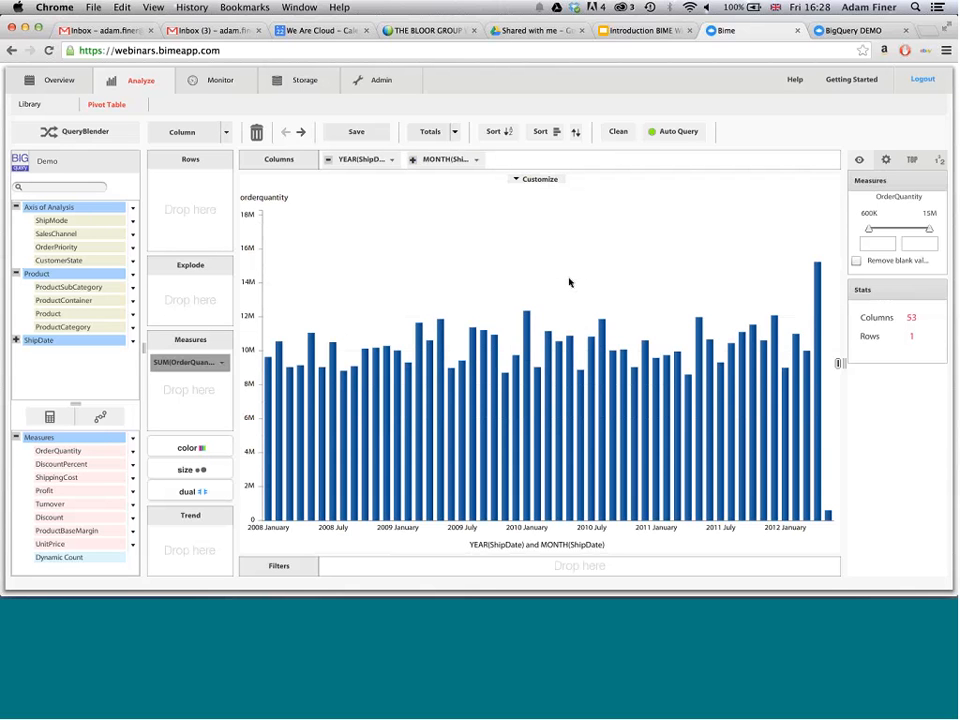
- Add the Google Analytics connection to the QueryBlender canvas alongside Demo
{"action": "left_click", "coordinate": [92, 132]}
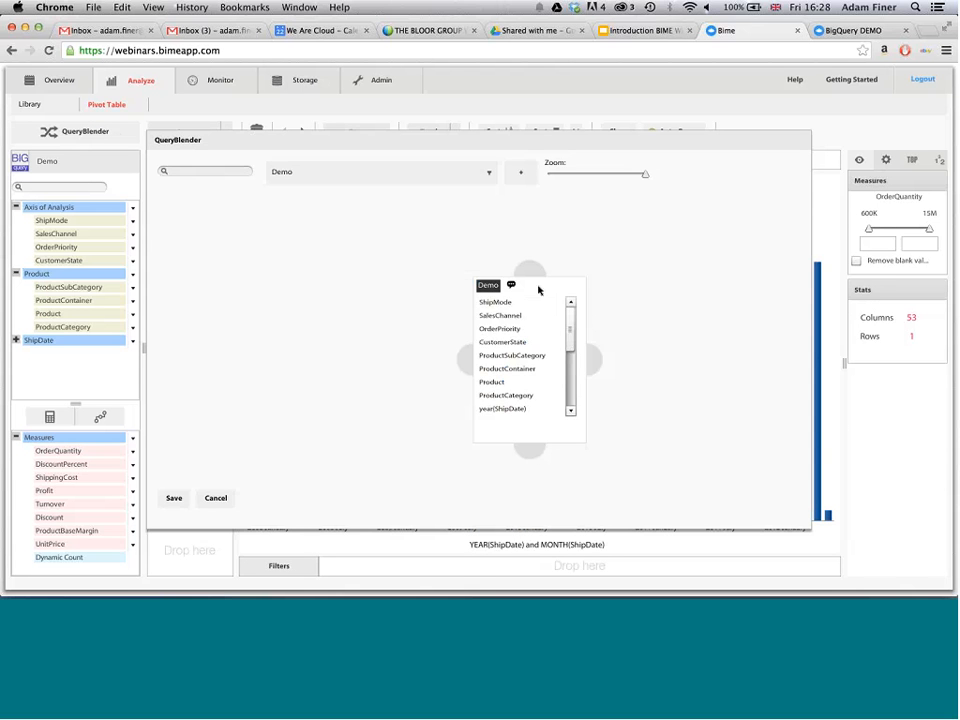
{"action": "left_click_drag", "start_coordinate": [531, 285], "coordinate": [458, 268]}
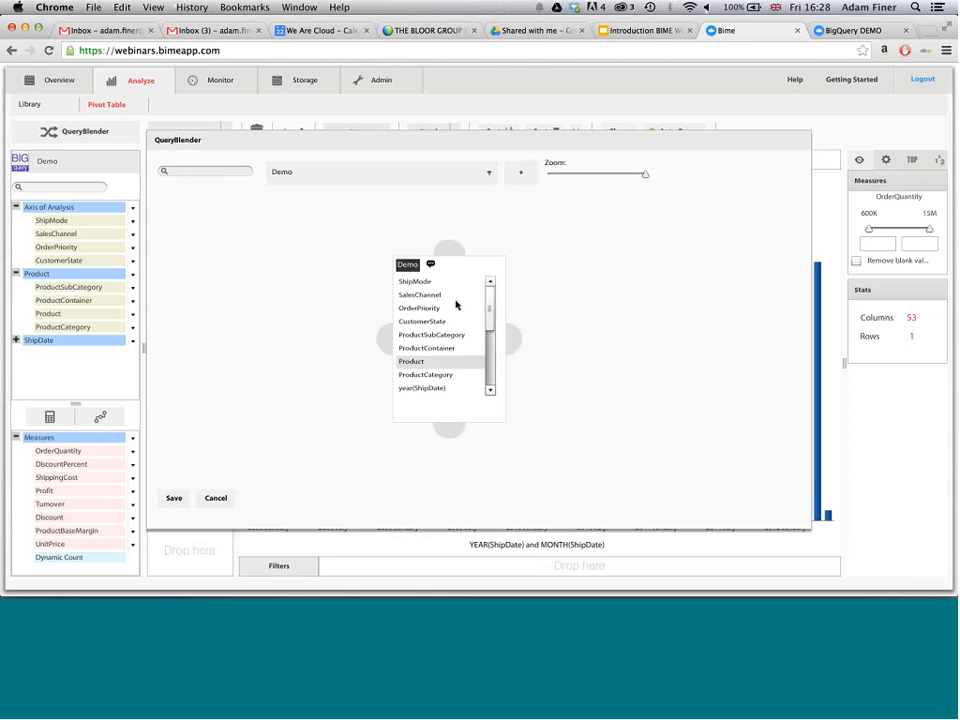
{"action": "left_click", "coordinate": [489, 177]}
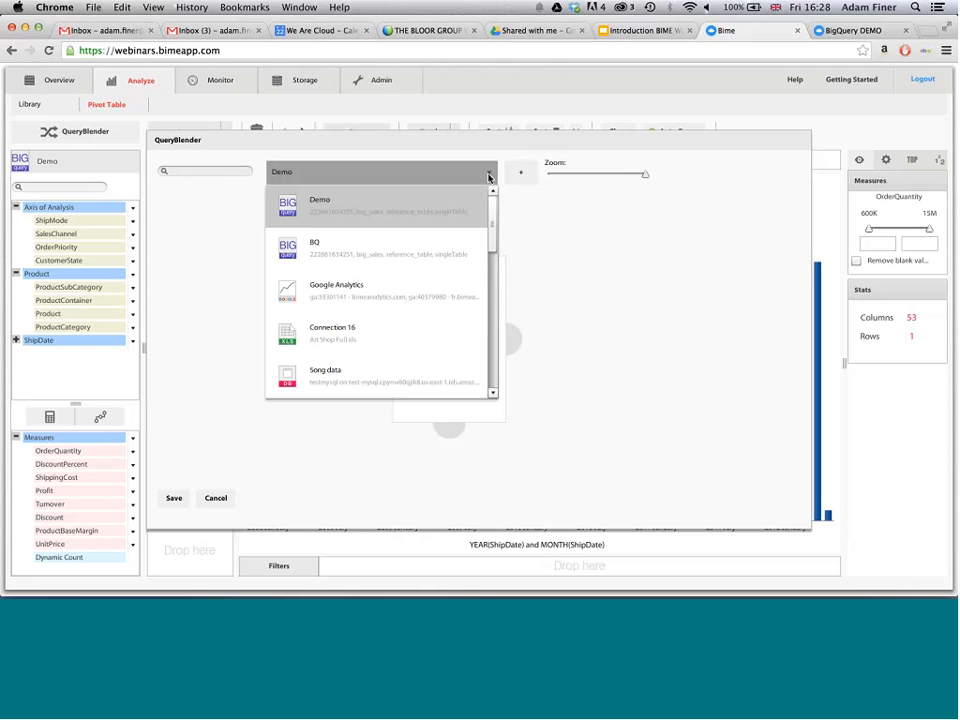
{"action": "left_click", "coordinate": [425, 302]}
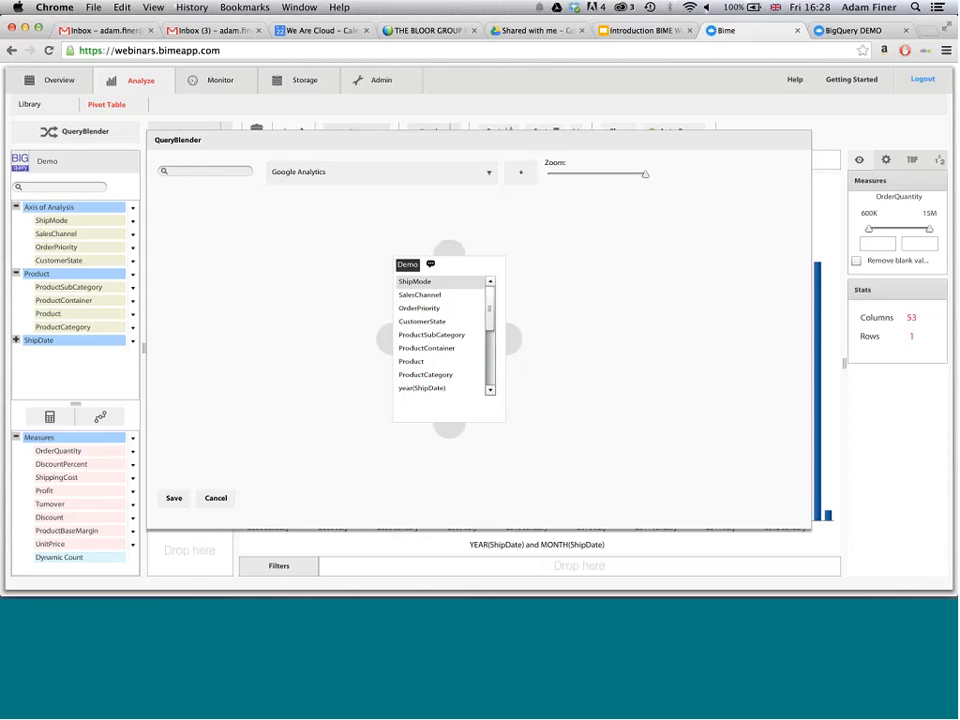
{"action": "left_click", "coordinate": [521, 174]}
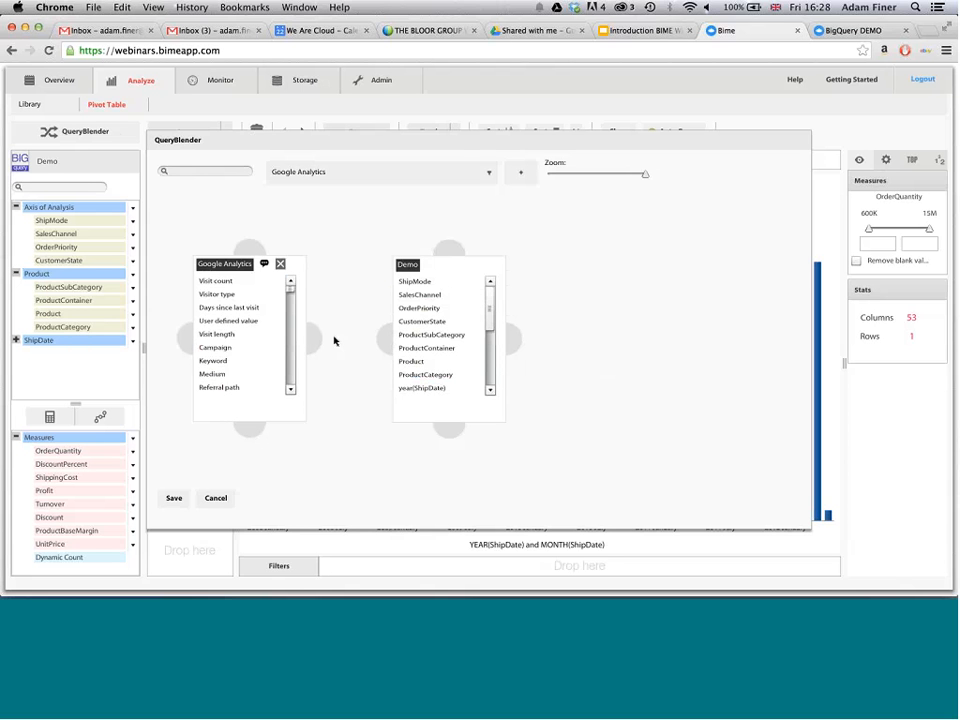
- Inner-join Google Analytics to Demo by matching the ISO 8601 date with date(ShipDate), and save the join and the blend
{"action": "left_click_drag", "start_coordinate": [318, 338], "coordinate": [383, 339]}
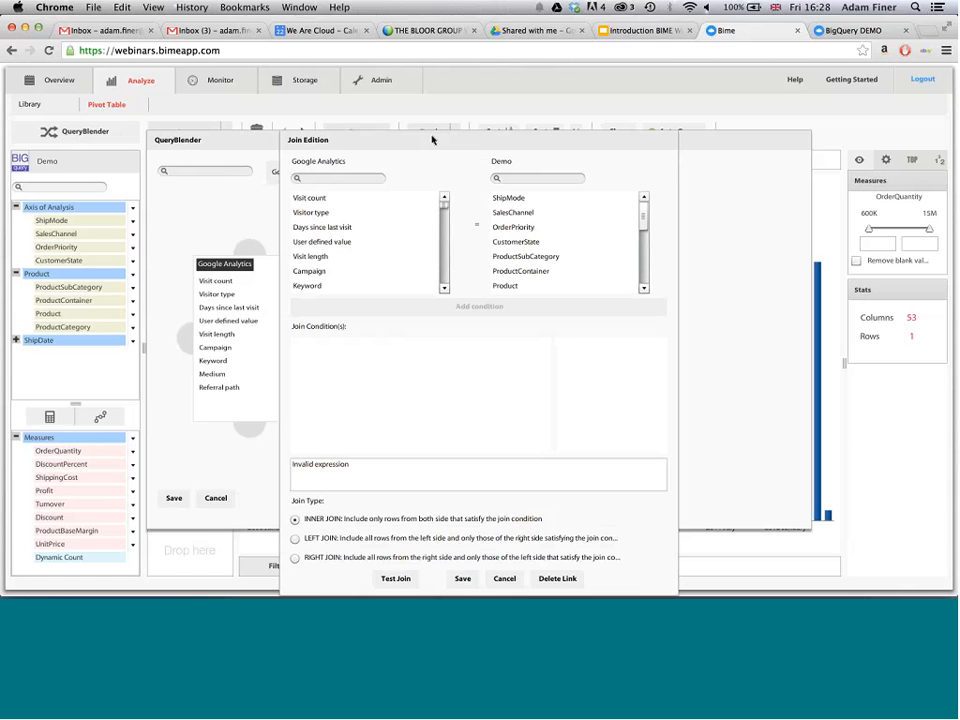
{"action": "left_click", "coordinate": [351, 177]}
{"action": "type", "text": "date"}
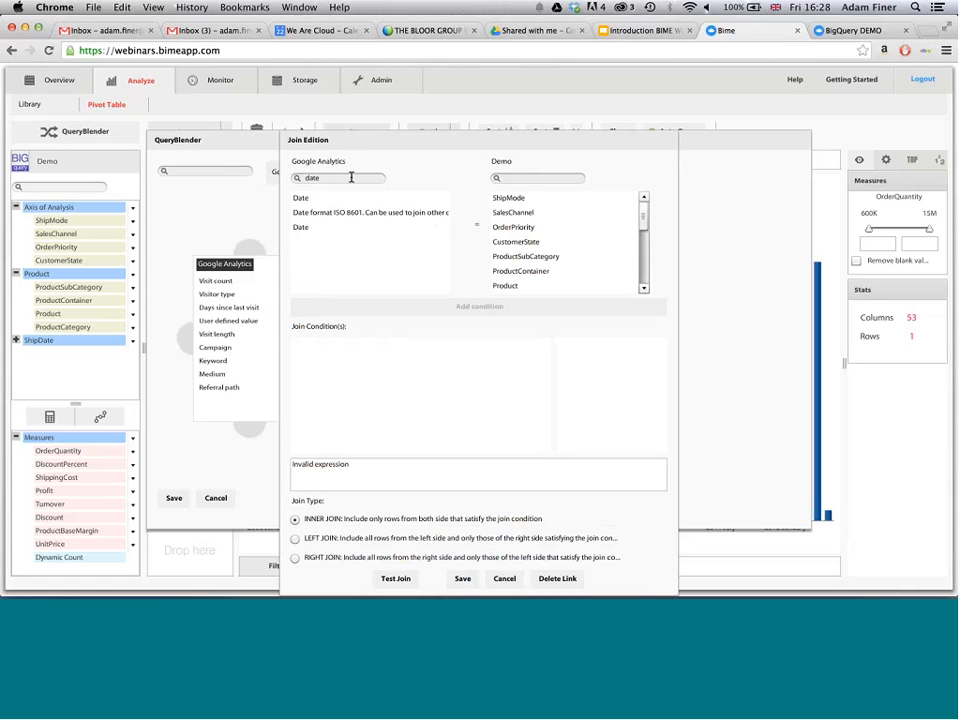
{"action": "left_click", "coordinate": [345, 214]}
{"action": "left_click", "coordinate": [524, 180]}
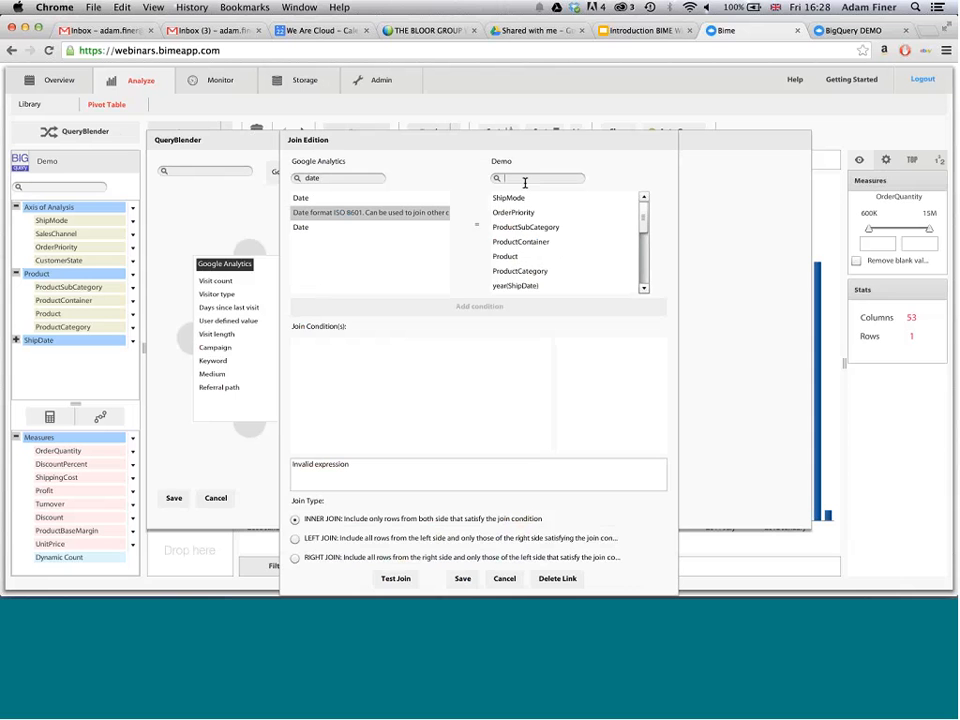
{"action": "type", "text": "date"}
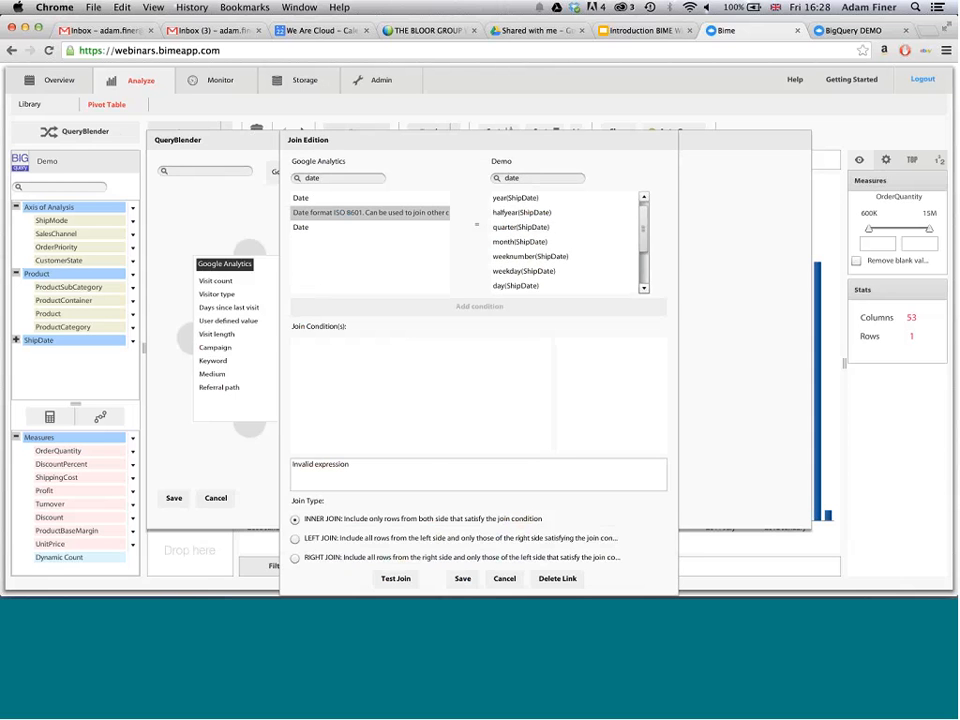
{"action": "scroll", "coordinate": [578, 281], "scroll_direction": "down", "scroll_amount": 3}
{"action": "left_click", "coordinate": [575, 286]}
{"action": "left_click", "coordinate": [482, 307]}
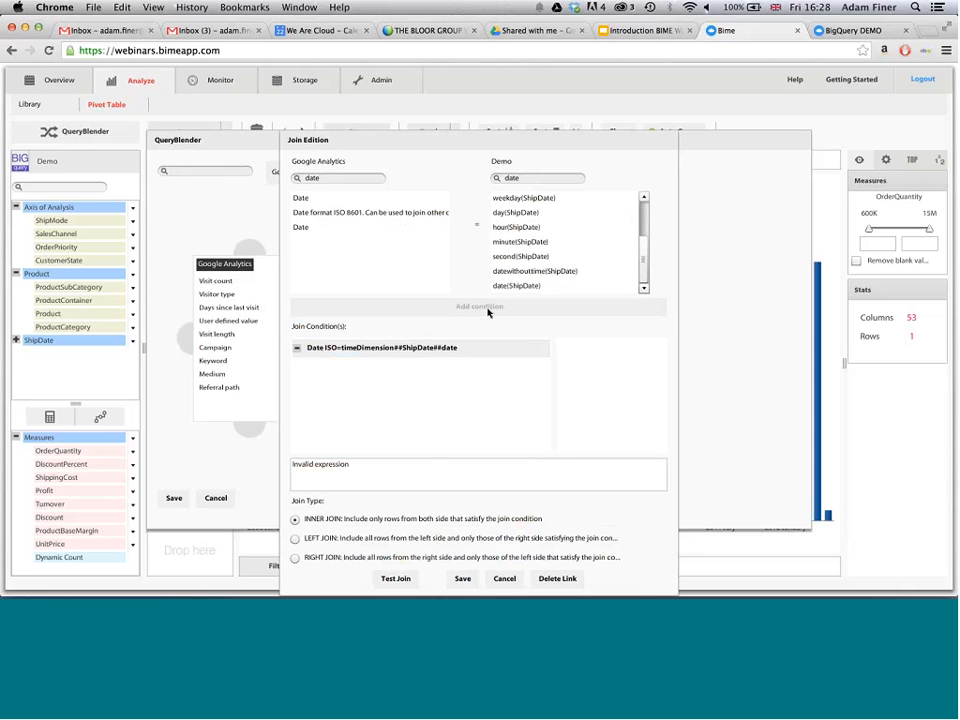
{"action": "left_click", "coordinate": [459, 578]}
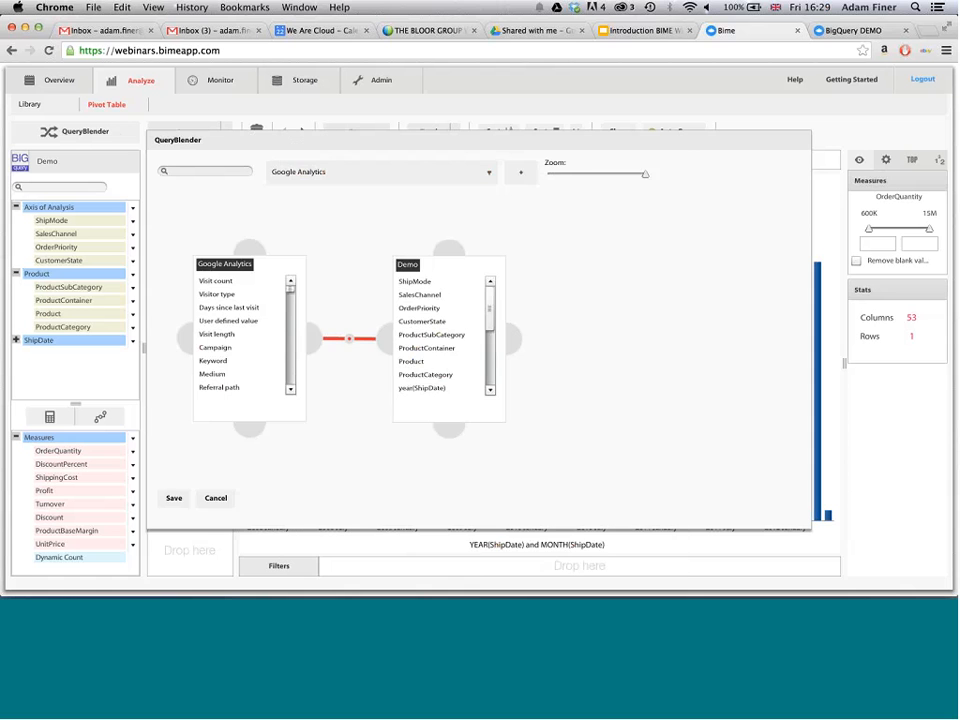
{"action": "left_click", "coordinate": [174, 499]}
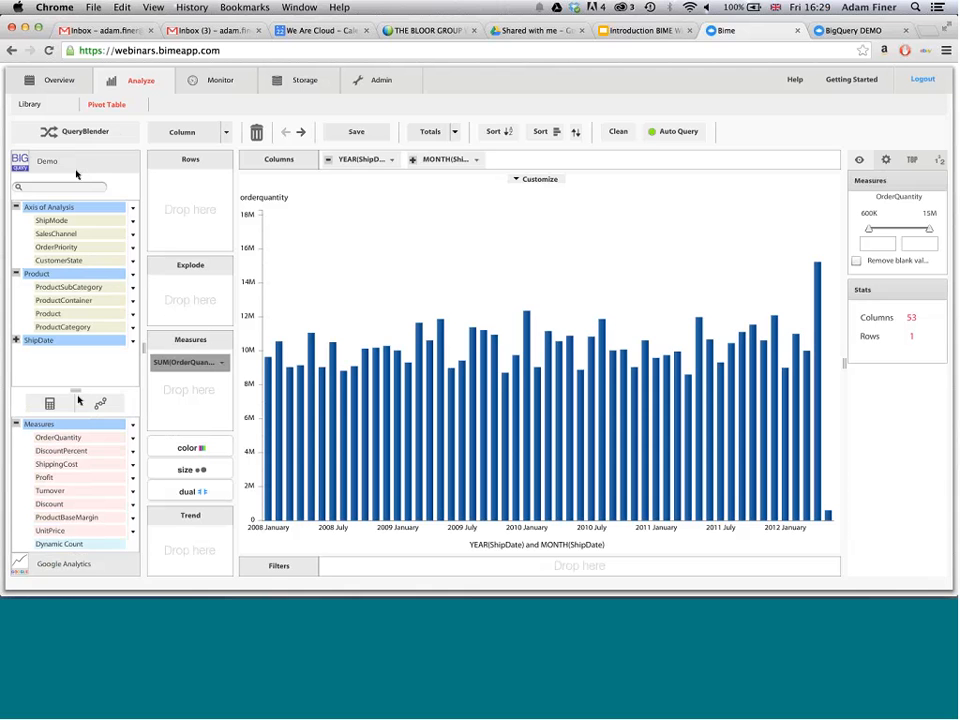
- Expand the Google Analytics Profiles group, pause Auto Query, and start the date period 36 months back
{"action": "left_click", "coordinate": [71, 562]}
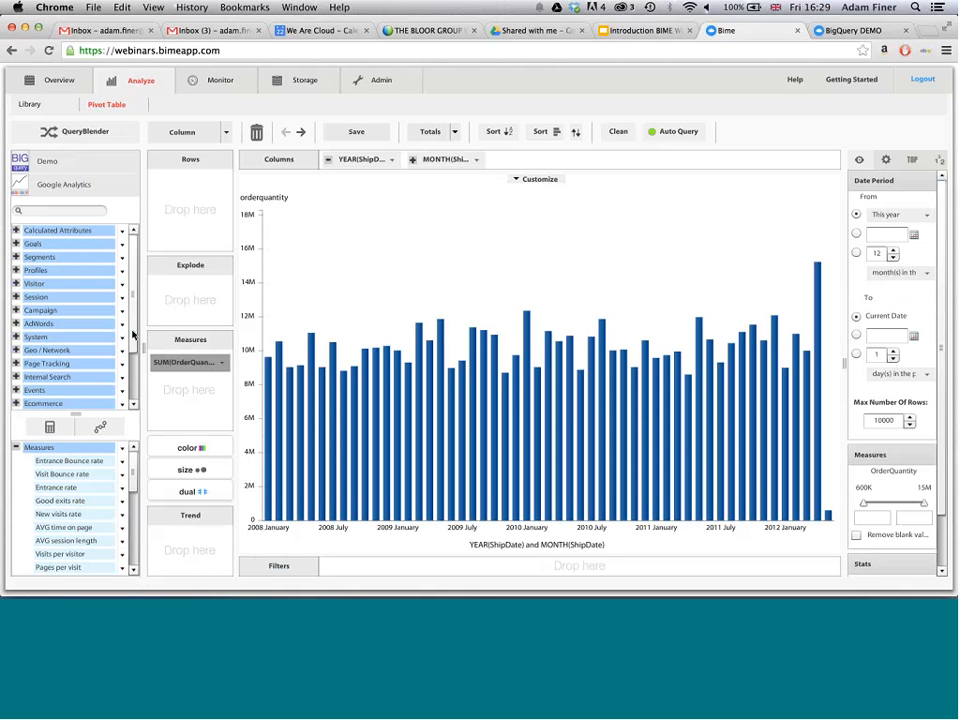
{"action": "left_click", "coordinate": [16, 270]}
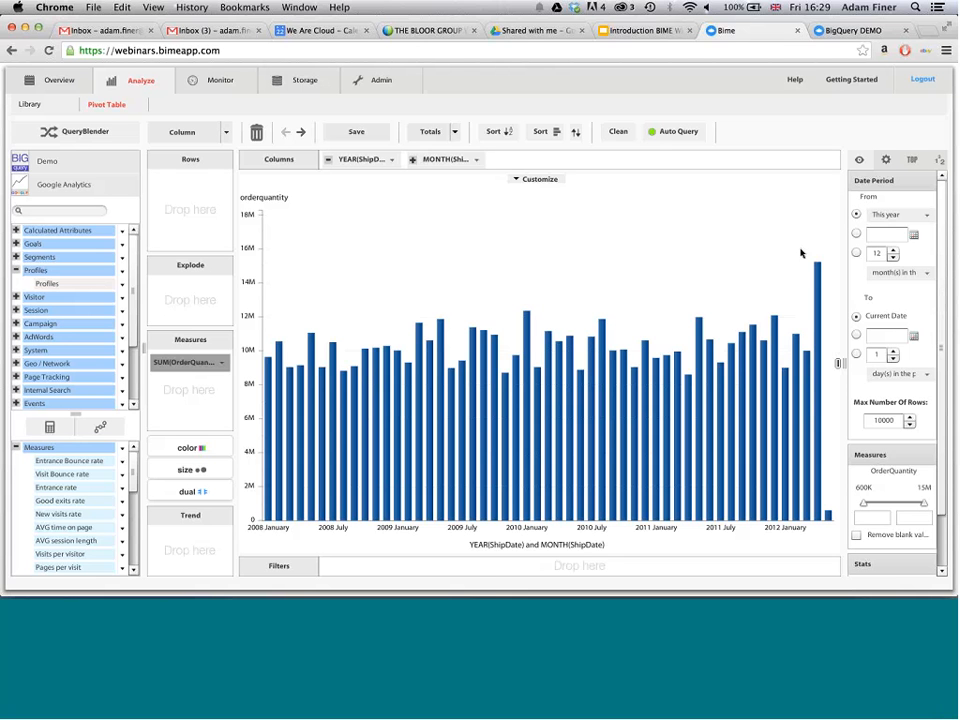
{"action": "left_click", "coordinate": [678, 132]}
{"action": "left_click", "coordinate": [879, 255]}
{"action": "double_click", "coordinate": [879, 255]}
{"action": "type", "text": "36"}
- Add the Session measure Visits as the dual-axis measure and turn Auto Query back on
{"action": "scroll", "coordinate": [128, 550], "scroll_direction": "down", "scroll_amount": 5}
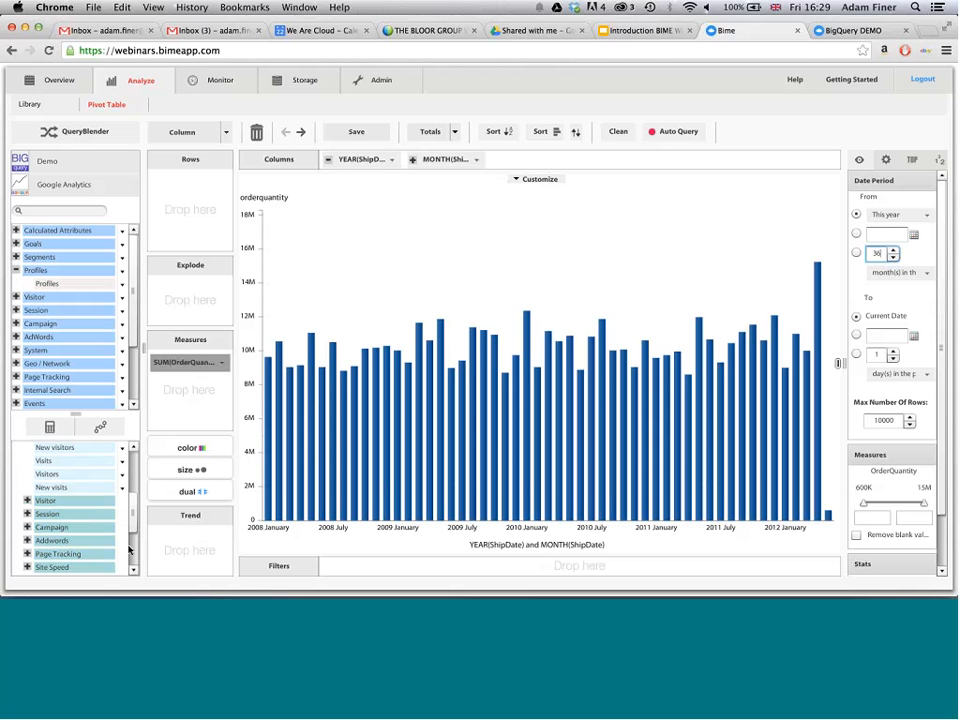
{"action": "left_click", "coordinate": [27, 513]}
{"action": "left_click_drag", "start_coordinate": [54, 527], "coordinate": [200, 490]}
{"action": "left_click", "coordinate": [677, 138]}
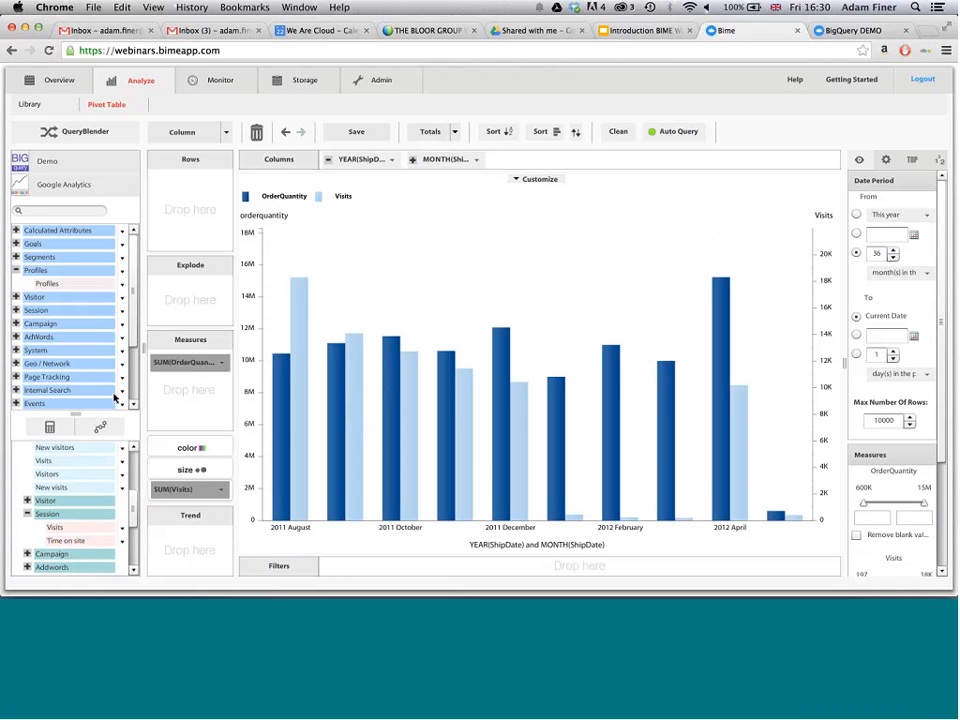
- Set the chart's secondary series type to Line
{"action": "left_click", "coordinate": [540, 179]}
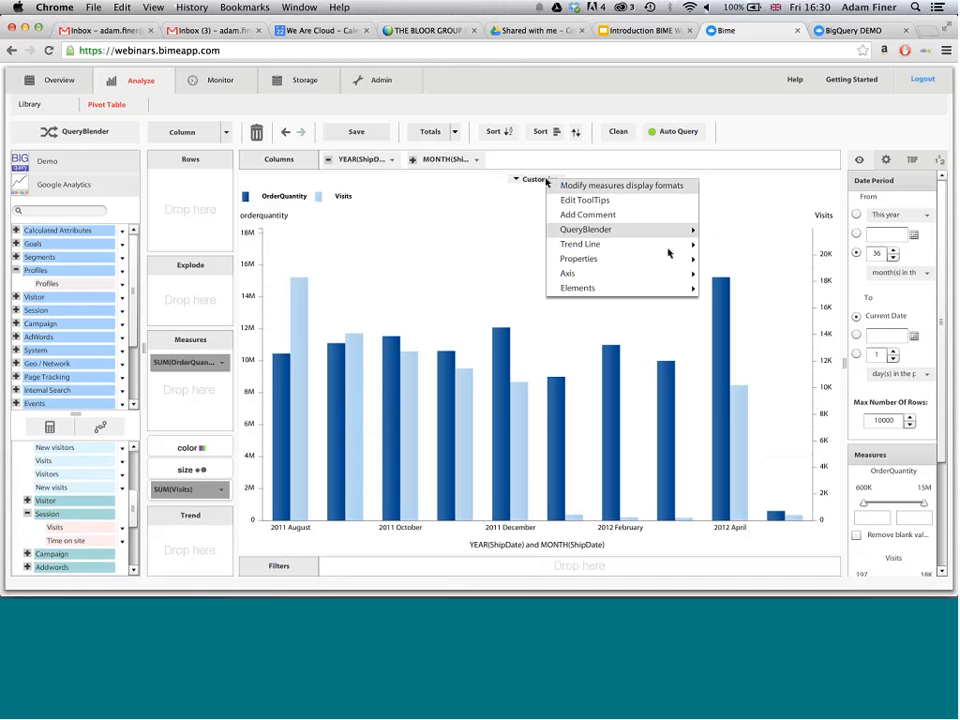
{"action": "mouse_move", "coordinate": [669, 258]}
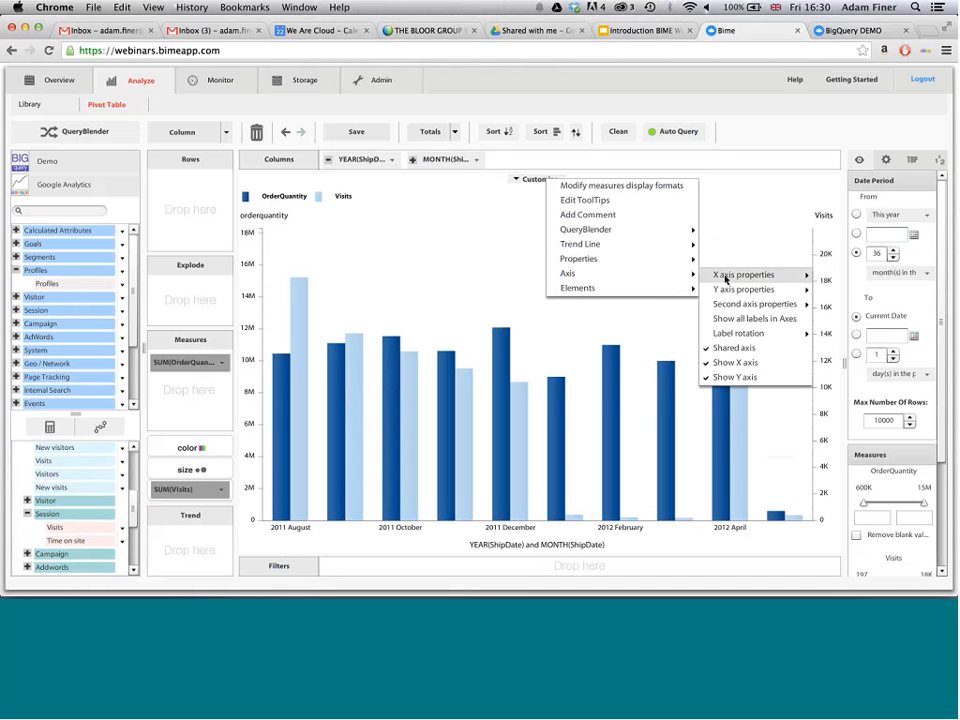
{"action": "mouse_move", "coordinate": [745, 303]}
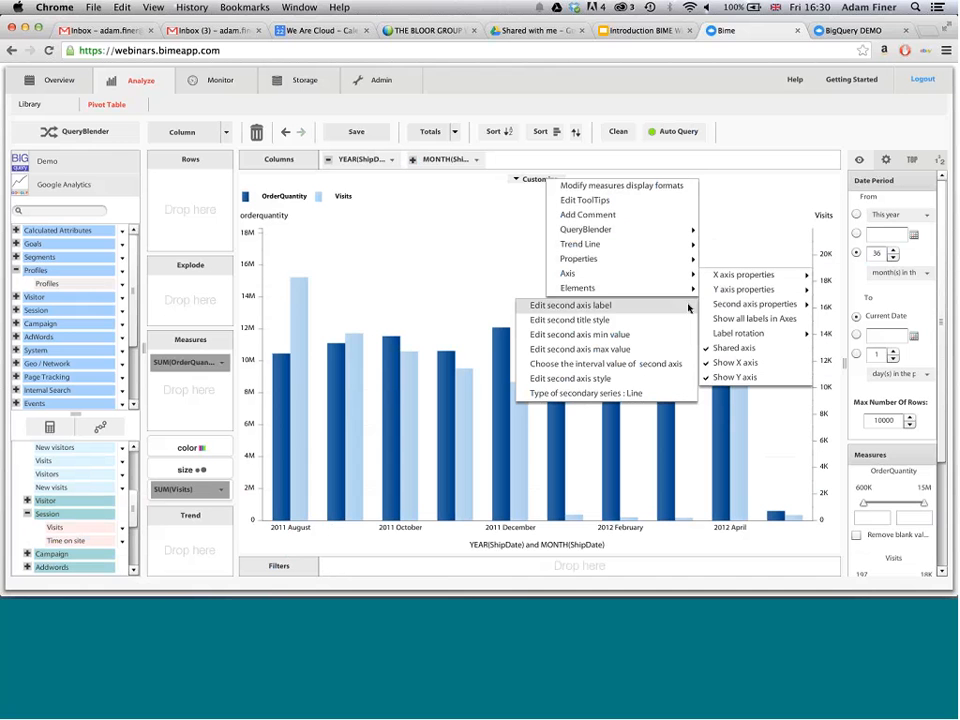
{"action": "left_click", "coordinate": [671, 393]}
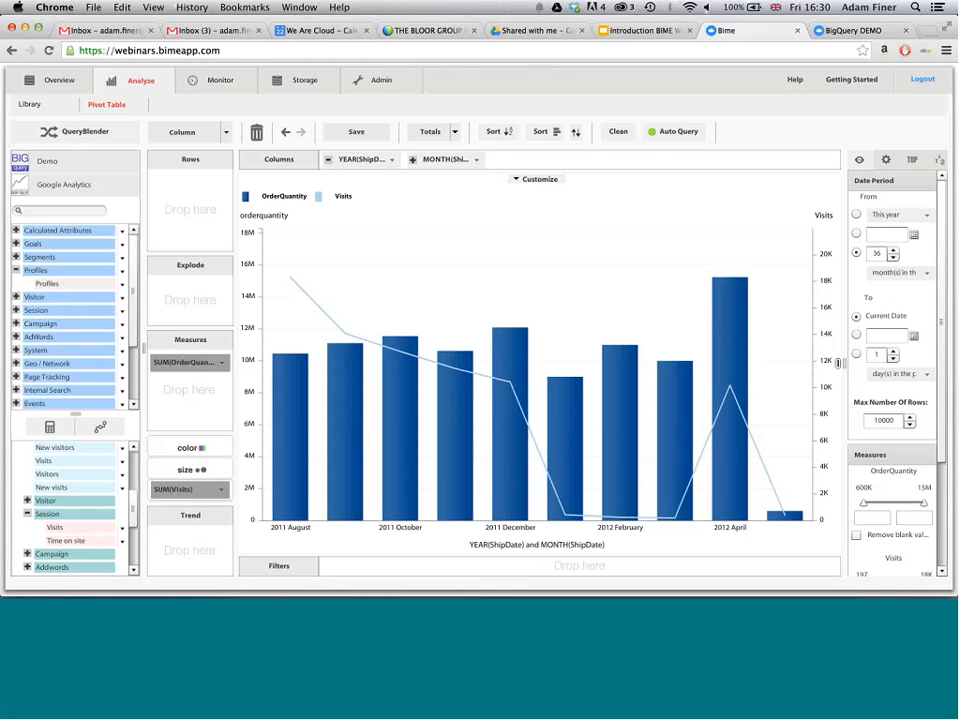
- Add the SFDC connection to the QueryBlender canvas with Google Analytics and Demo
{"action": "left_click", "coordinate": [69, 137]}
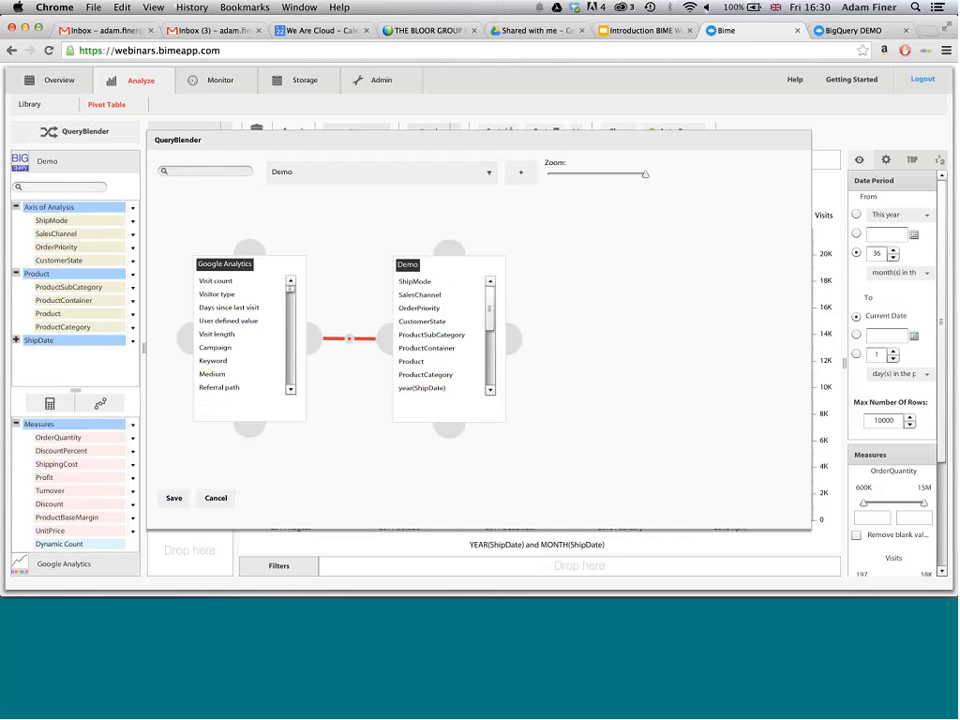
{"action": "left_click", "coordinate": [486, 173]}
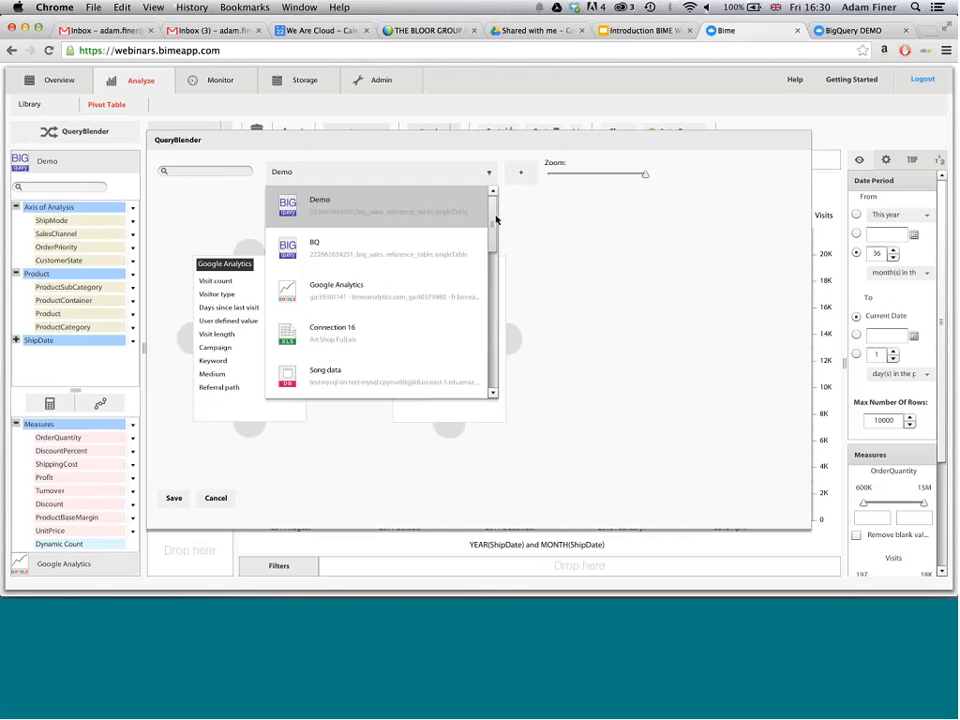
{"action": "left_click_drag", "start_coordinate": [495, 218], "coordinate": [441, 293]}
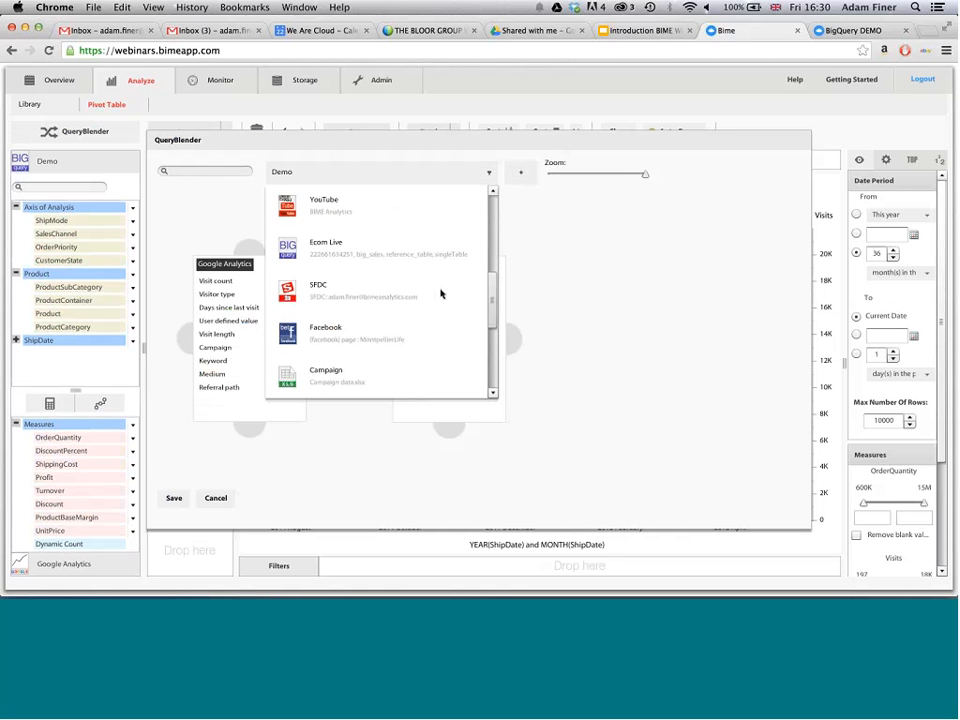
{"action": "left_click", "coordinate": [375, 286]}
{"action": "left_click", "coordinate": [520, 172]}
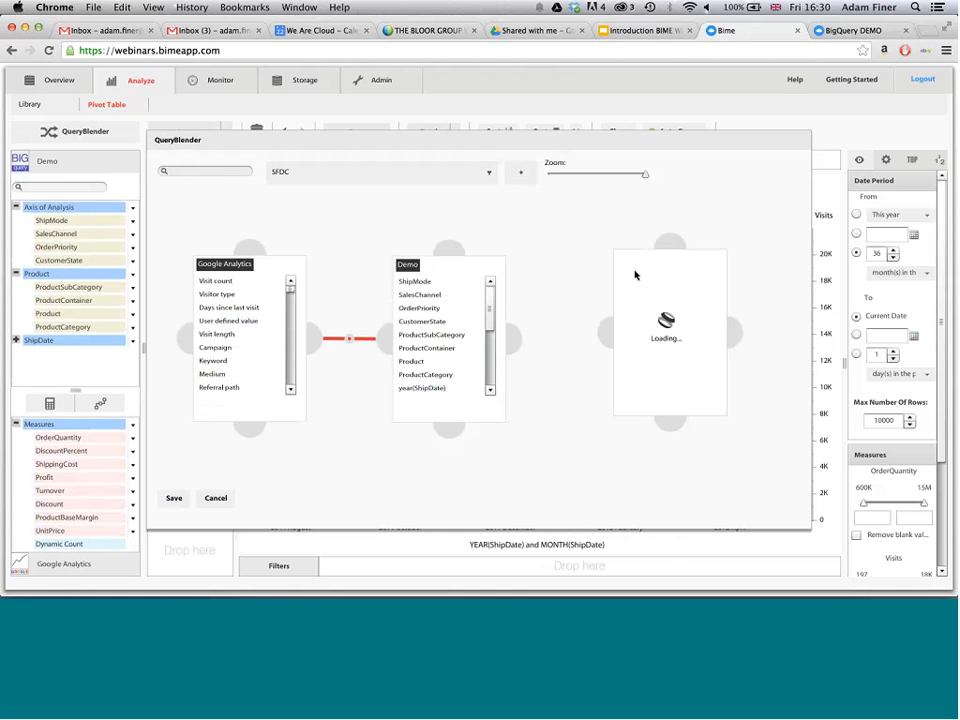
- Inner-join Demo to SFDC by matching date(ShipDate) with date(Opportunity.CloseDate), and save the join and the blend
{"action": "left_click", "coordinate": [517, 334]}
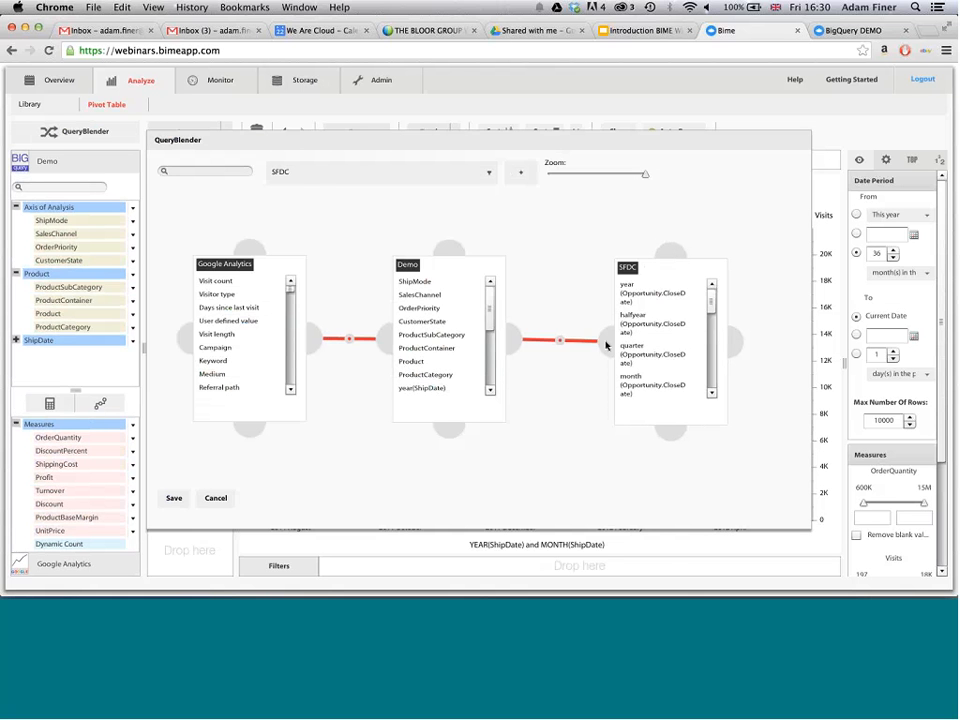
{"action": "left_click", "coordinate": [560, 340]}
{"action": "left_click", "coordinate": [316, 180]}
{"action": "type", "text": "date"}
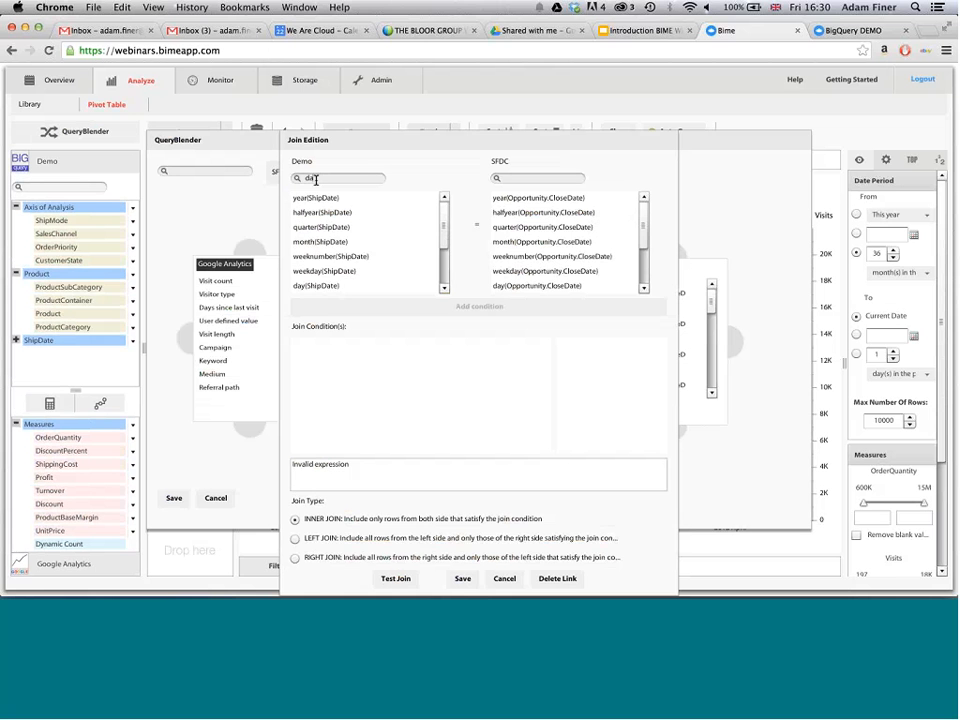
{"action": "scroll", "coordinate": [376, 286], "scroll_direction": "down", "scroll_amount": 3}
{"action": "left_click", "coordinate": [375, 288]}
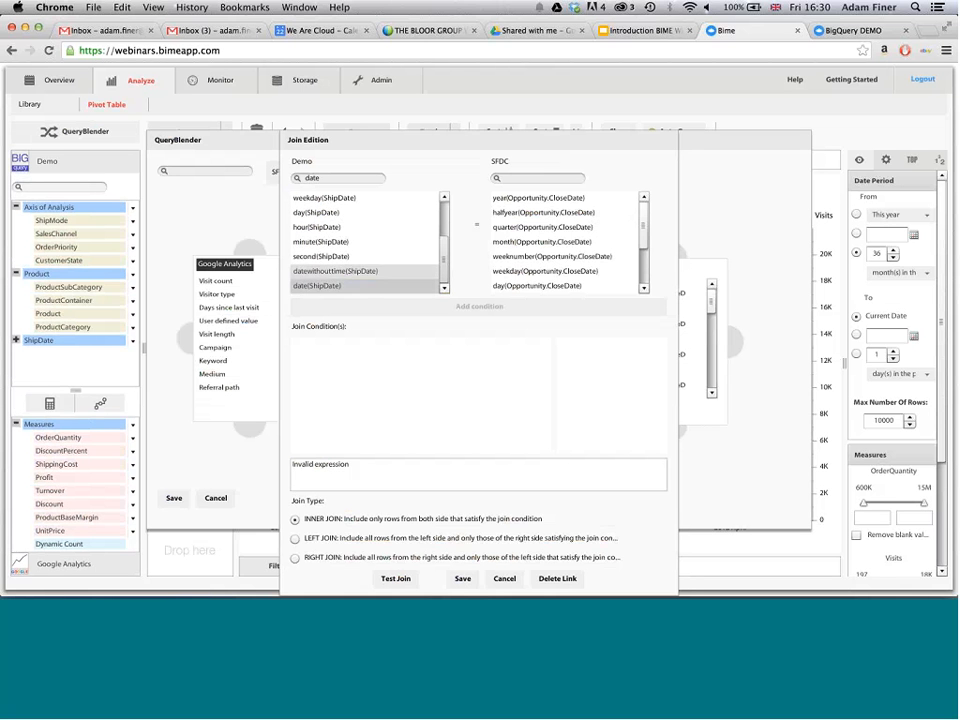
{"action": "left_click", "coordinate": [568, 177]}
{"action": "type", "text": "date"}
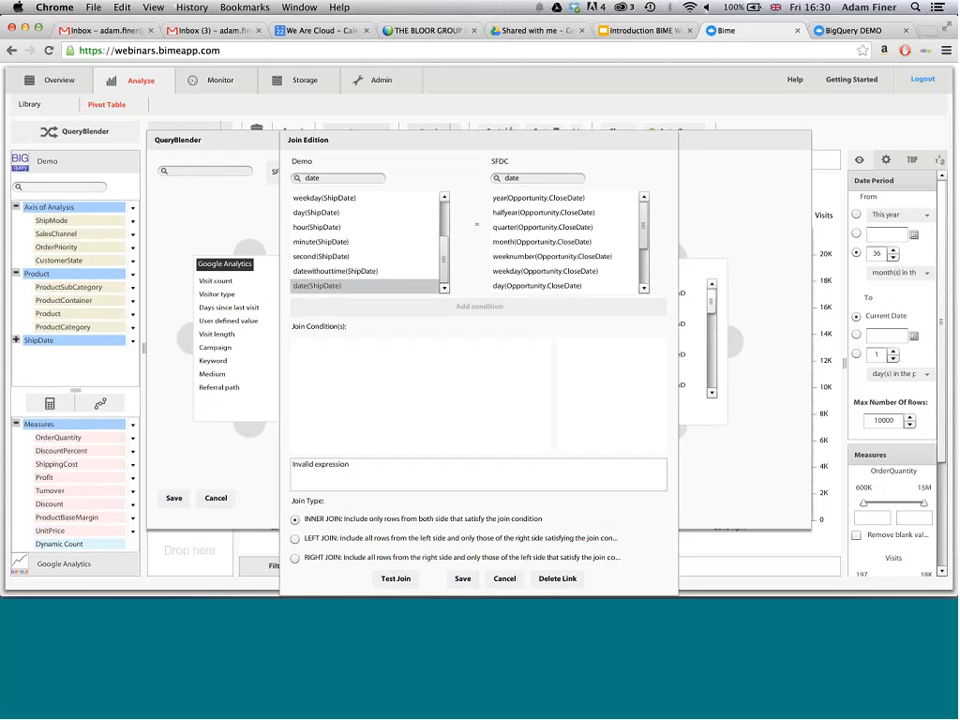
{"action": "scroll", "coordinate": [598, 260], "scroll_direction": "down", "scroll_amount": 3}
{"action": "left_click", "coordinate": [590, 286]}
{"action": "left_click", "coordinate": [537, 307]}
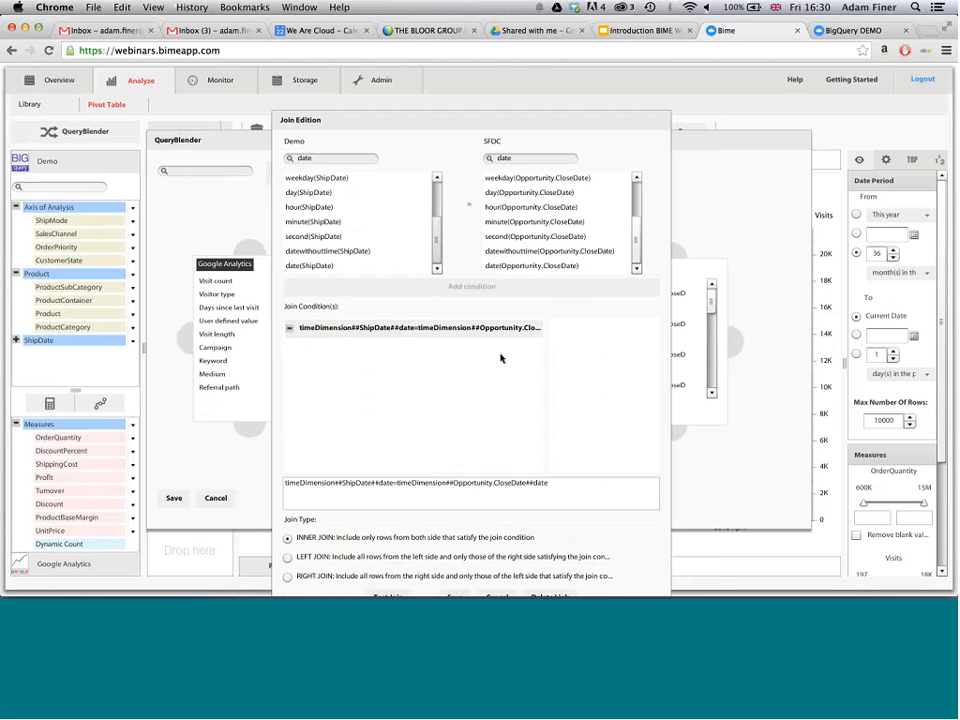
{"action": "left_click", "coordinate": [444, 553]}
{"action": "left_click", "coordinate": [168, 503]}
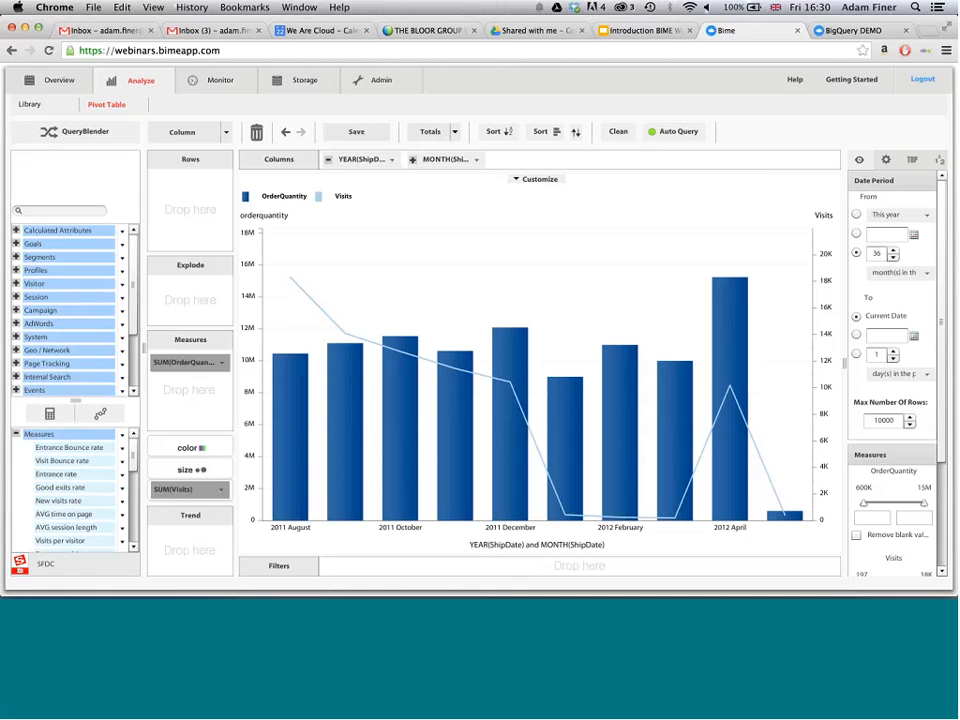
- With Auto Query paused, swap Visits and OrderQuantity between measures and dual axis, add SFDC's Opportunity.Amount__c as a measure, and resume Auto Query
{"action": "left_click", "coordinate": [38, 560]}
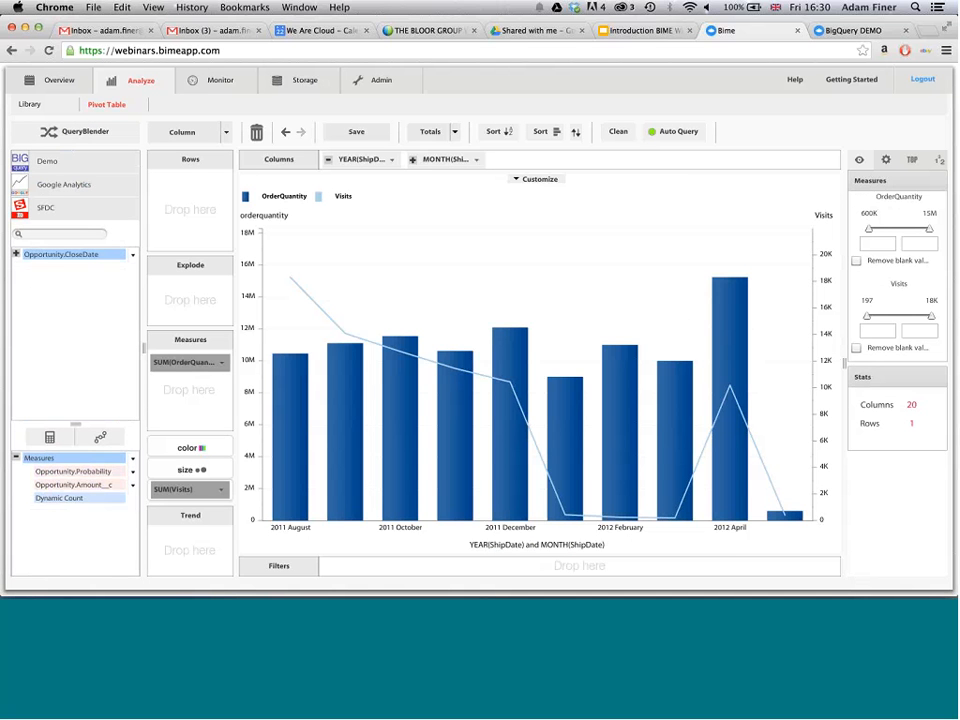
{"action": "left_click", "coordinate": [686, 133]}
{"action": "mouse_move", "coordinate": [210, 489]}
{"action": "left_mouse_down"}
{"action": "mouse_move", "coordinate": [219, 429]}
{"action": "mouse_move", "coordinate": [203, 373]}
{"action": "mouse_move", "coordinate": [205, 490]}
{"action": "left_mouse_up"}
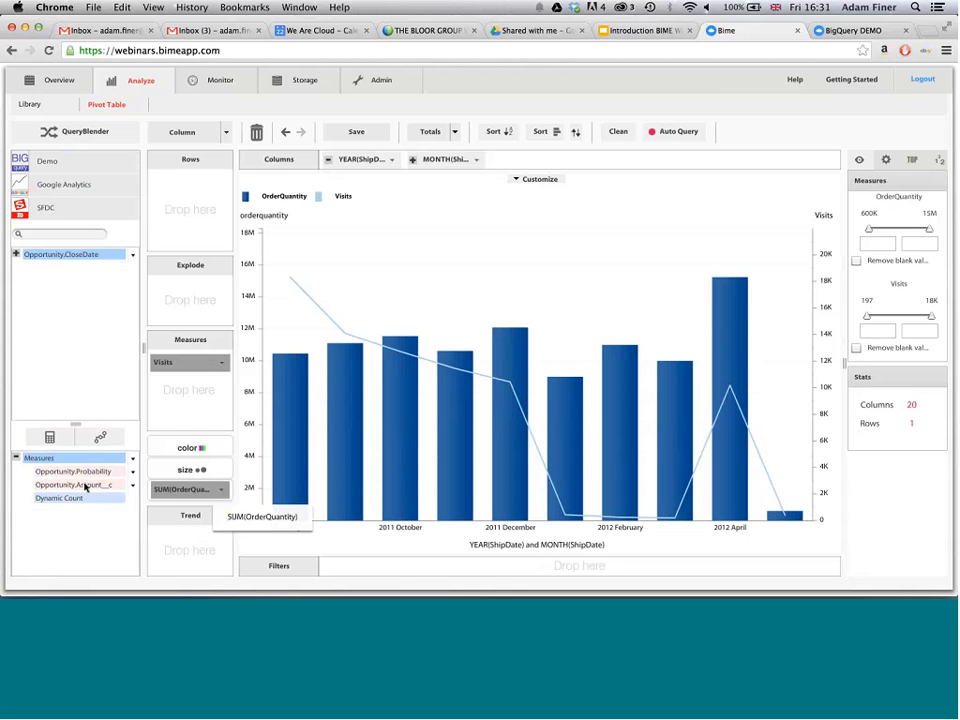
{"action": "left_click_drag", "start_coordinate": [86, 487], "coordinate": [190, 383]}
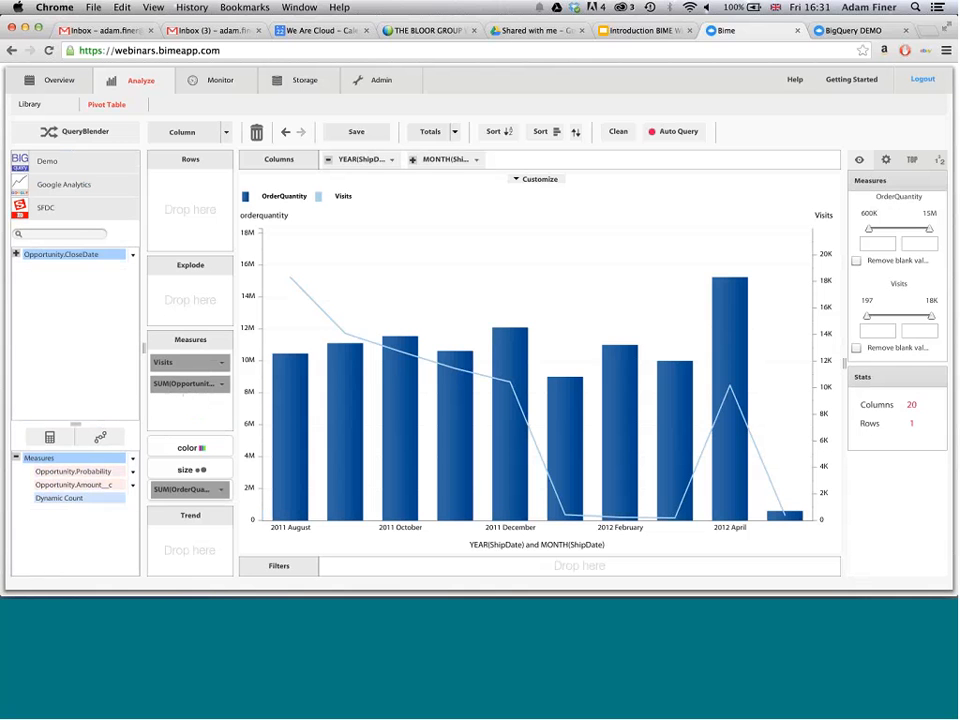
{"action": "left_click", "coordinate": [679, 131]}
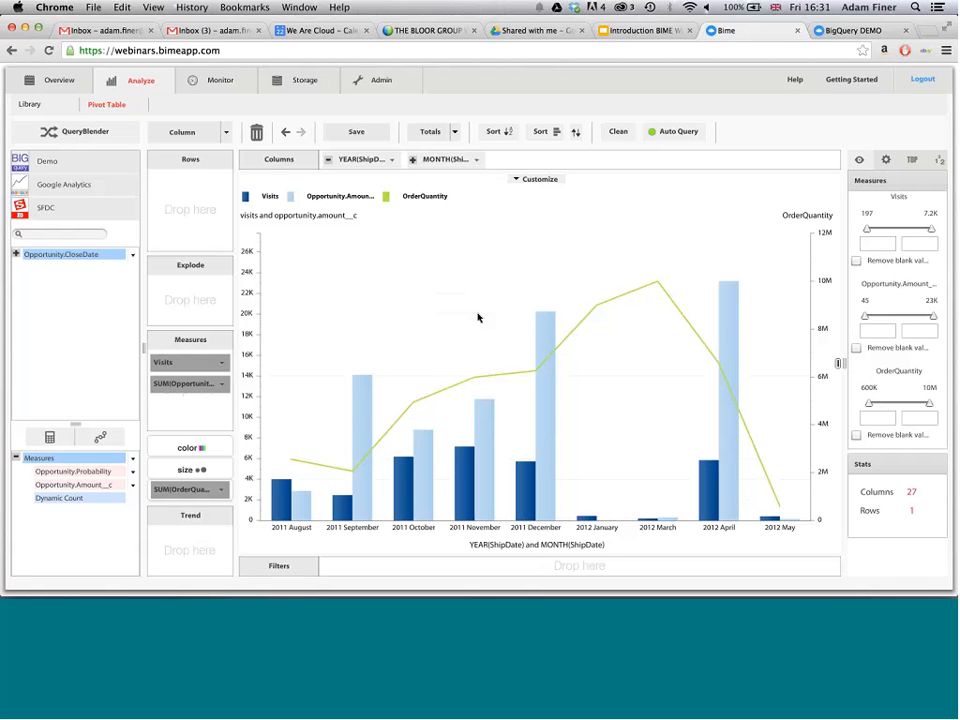
- Start saving the chart to a new dashboard and name the dashboard Demo
{"action": "left_click", "coordinate": [356, 131]}
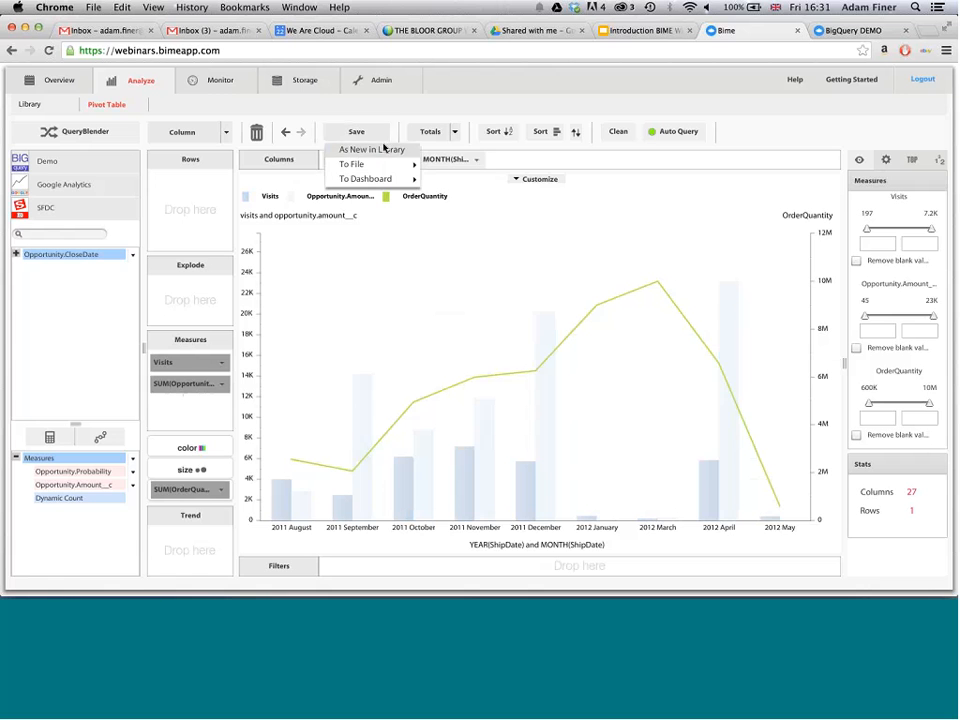
{"action": "mouse_move", "coordinate": [372, 178]}
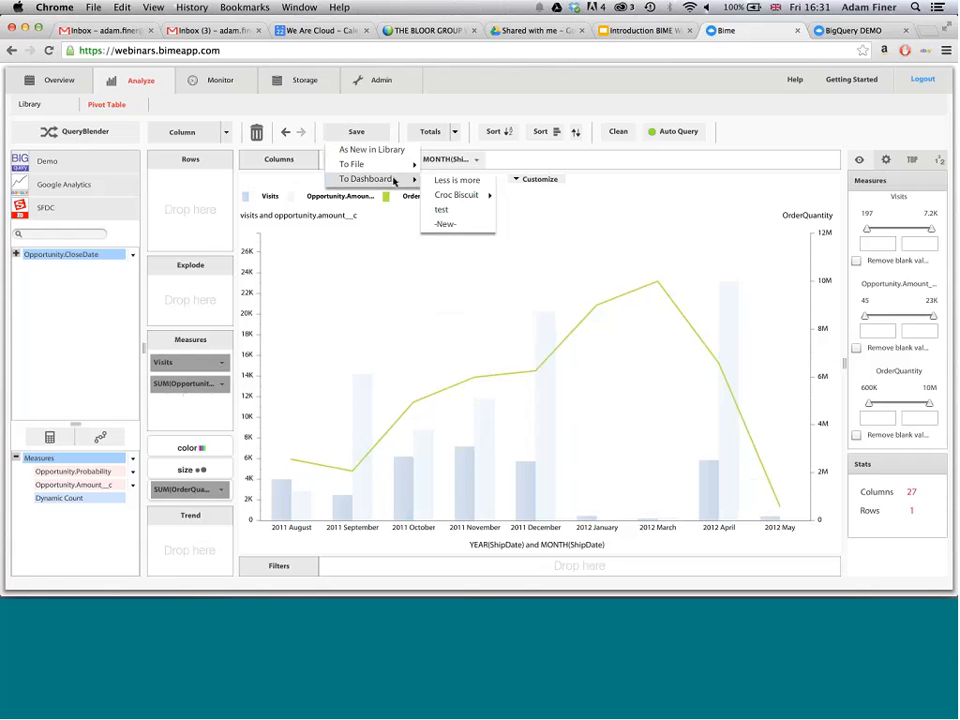
{"action": "left_click", "coordinate": [444, 224]}
{"action": "left_click", "coordinate": [416, 141]}
{"action": "type", "text": "Demo"}
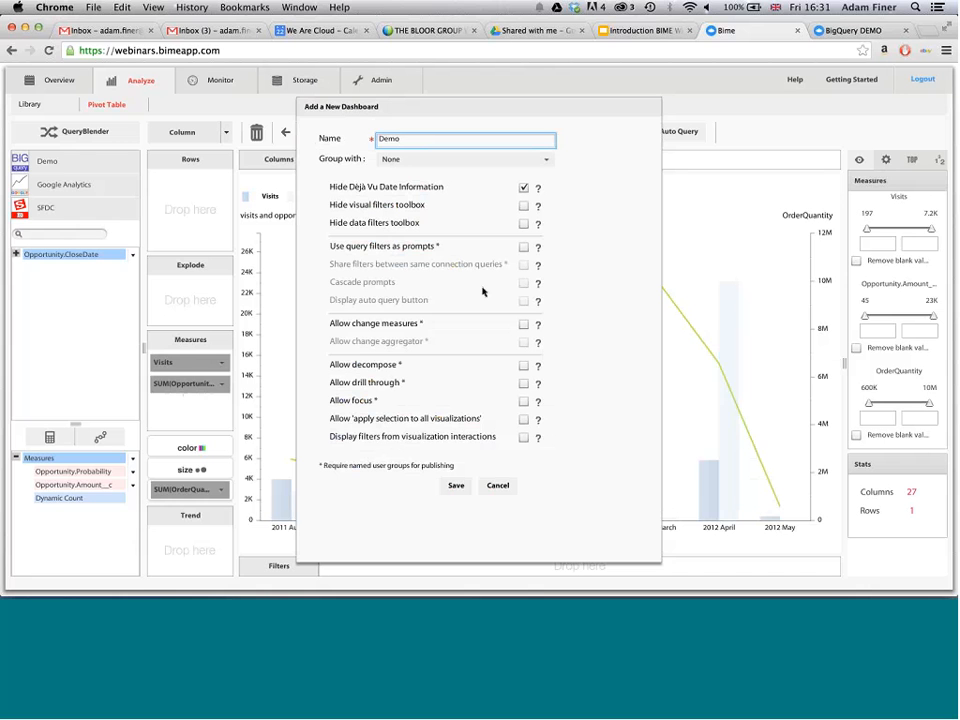
- For the new dashboard, enable using query filters as prompts, sharing filters between same connection queries, and changing measures
{"action": "left_click", "coordinate": [523, 248]}
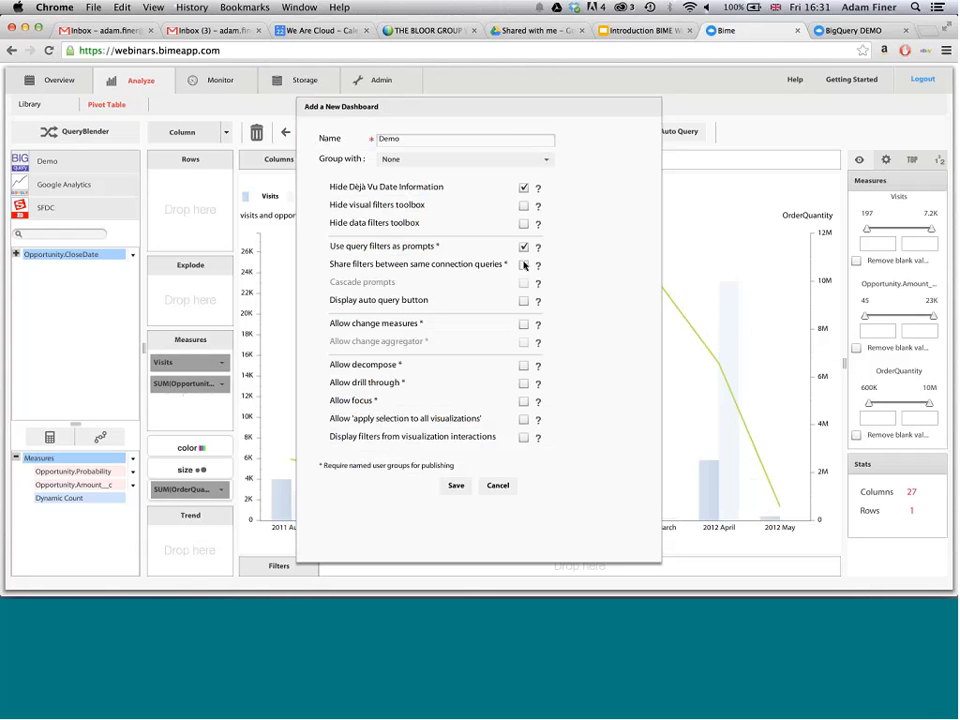
{"action": "left_click", "coordinate": [524, 264]}
{"action": "left_click", "coordinate": [523, 325]}
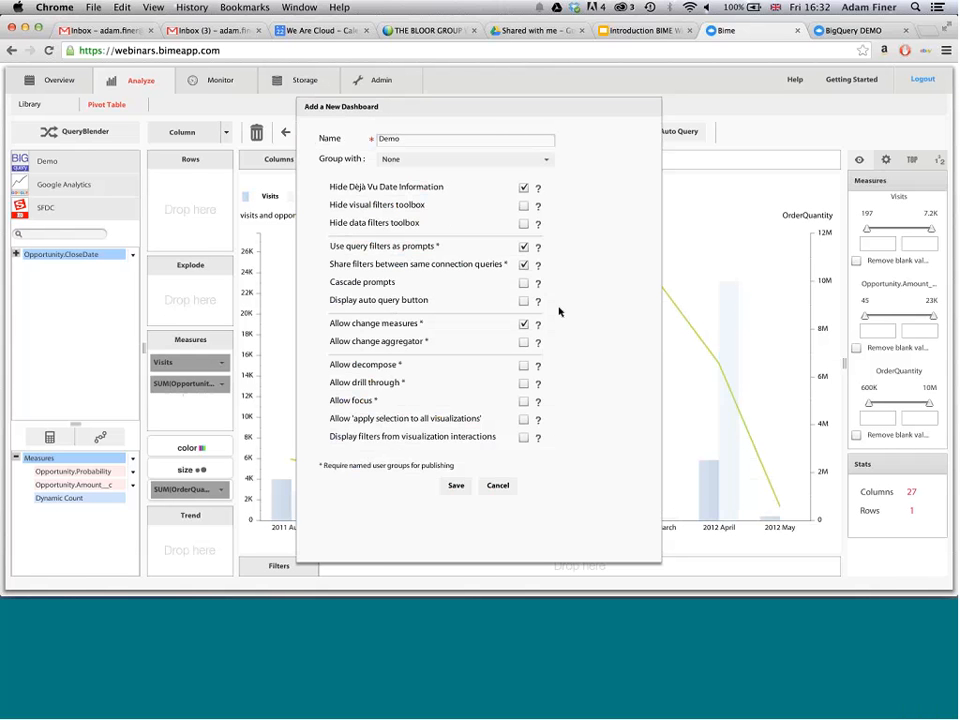
- Allow decompose, drill through, focus and 'apply selection to all visualizations' on the new dashboard, and save it
{"action": "left_click", "coordinate": [526, 366]}
{"action": "left_click", "coordinate": [525, 385]}
{"action": "left_click", "coordinate": [524, 383]}
{"action": "left_click", "coordinate": [523, 403]}
{"action": "left_click", "coordinate": [524, 420]}
{"action": "left_click", "coordinate": [456, 487]}
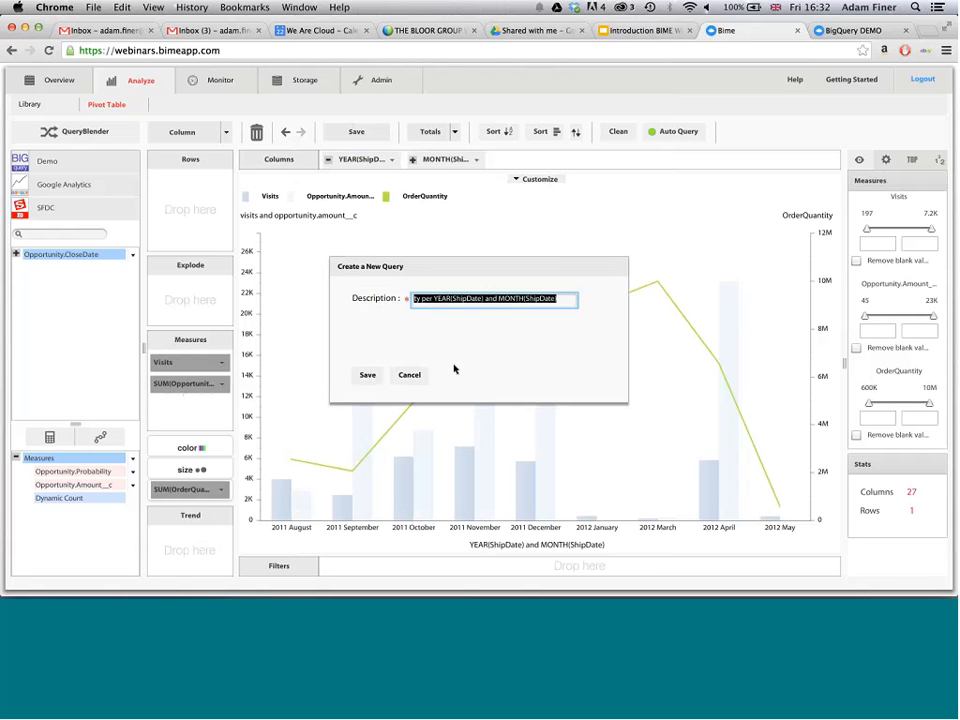
- Set the new query's description to Query and save it
{"action": "type", "text": "Query"}
{"action": "left_click", "coordinate": [363, 377]}
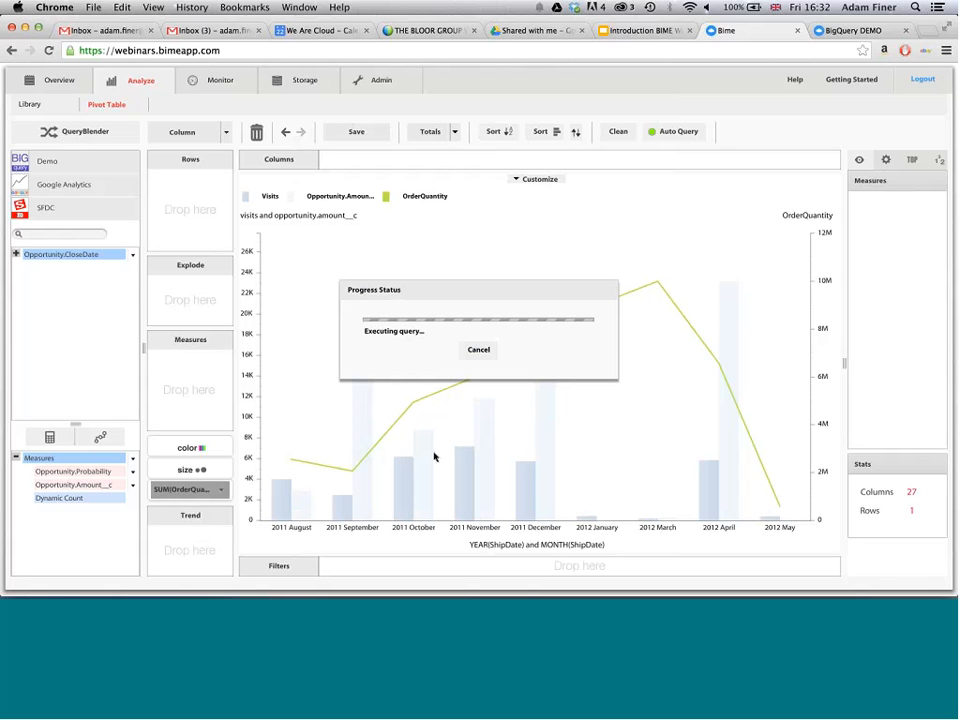
{"action": "left_click", "coordinate": [49, 440]}
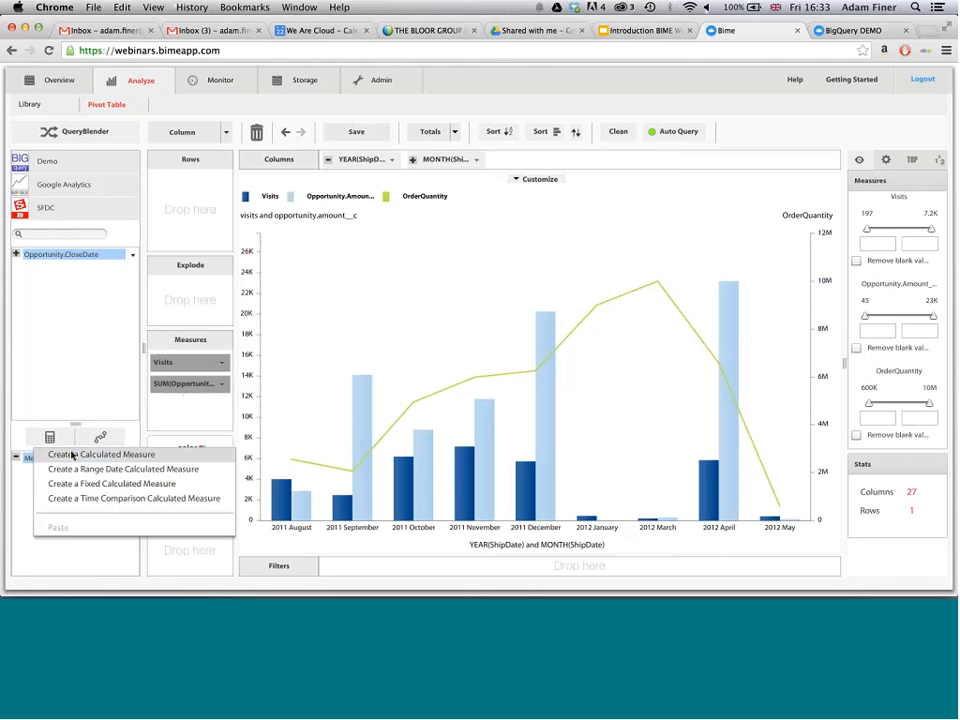
{"action": "left_click", "coordinate": [72, 455]}
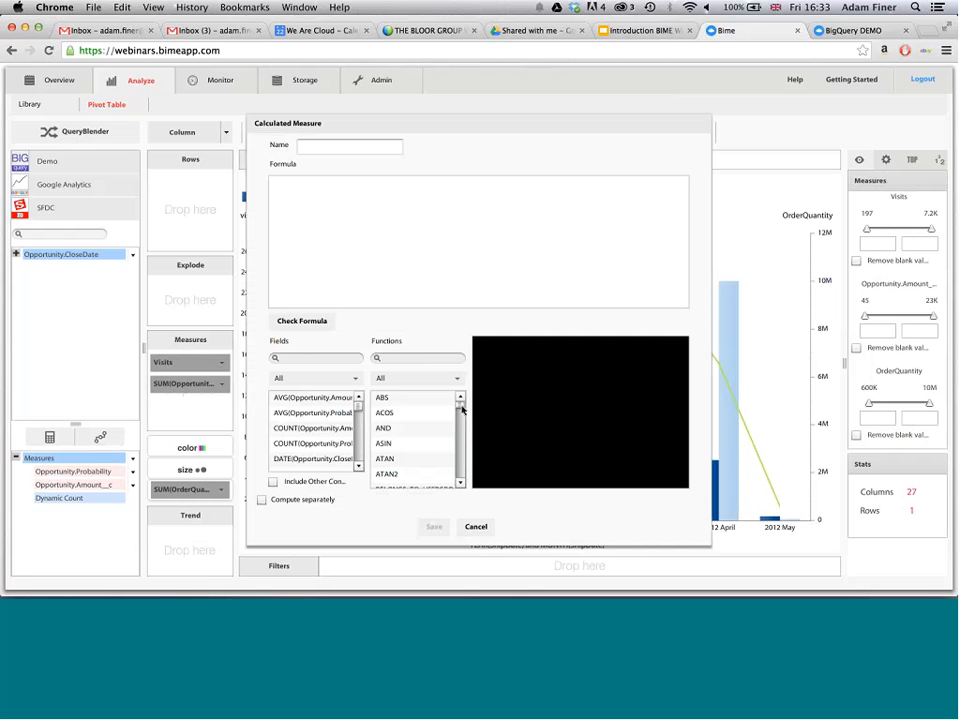
{"action": "left_click_drag", "start_coordinate": [460, 404], "coordinate": [438, 360]}
{"action": "left_click", "coordinate": [438, 360]}
{"action": "type", "text": "i"}
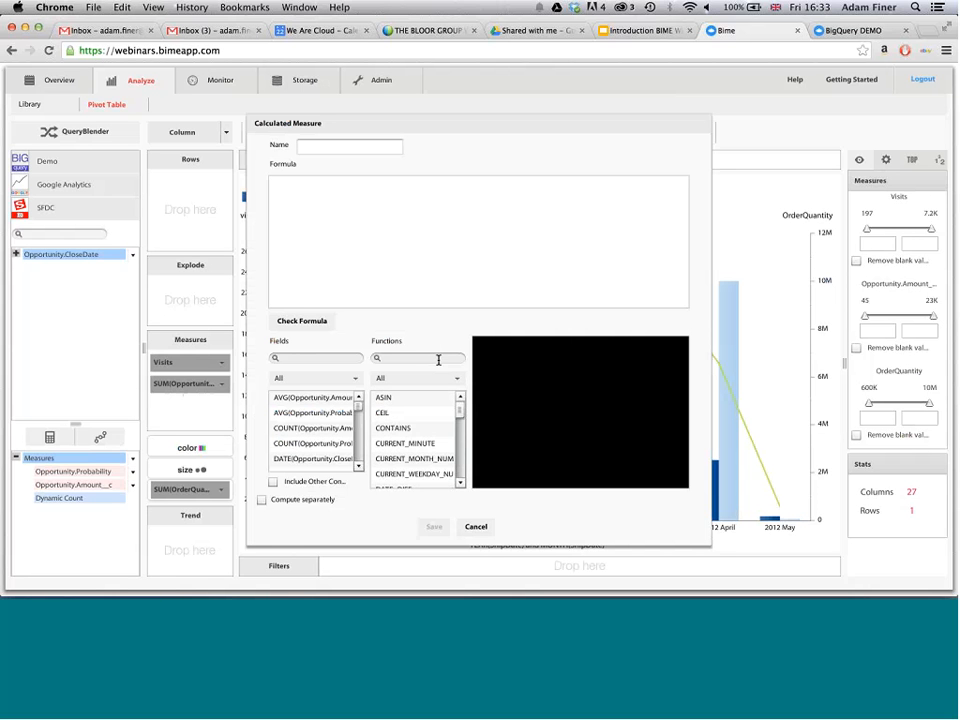
{"action": "type", "text": "f"}
{"action": "double_click", "coordinate": [429, 413]}
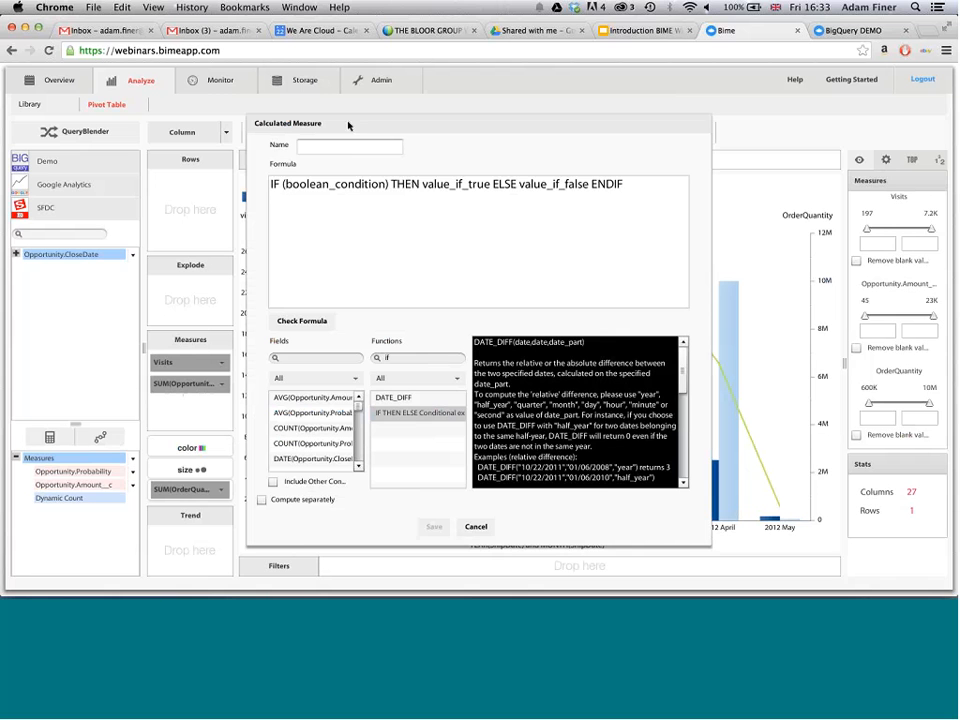
{"action": "left_click", "coordinate": [348, 147]}
{"action": "type", "text": "California Orders"}
{"action": "left_click_drag", "start_coordinate": [386, 184], "coordinate": [286, 190]}
{"action": "key", "text": "BackSpace"}
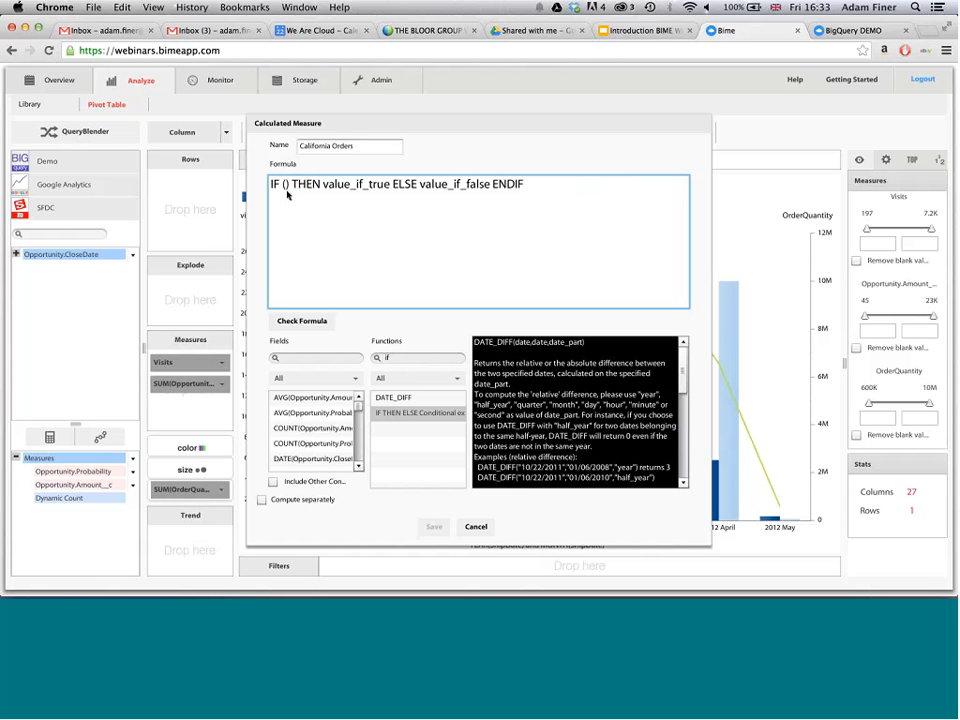
{"action": "left_click", "coordinate": [310, 357]}
{"action": "type", "text": "sta"}
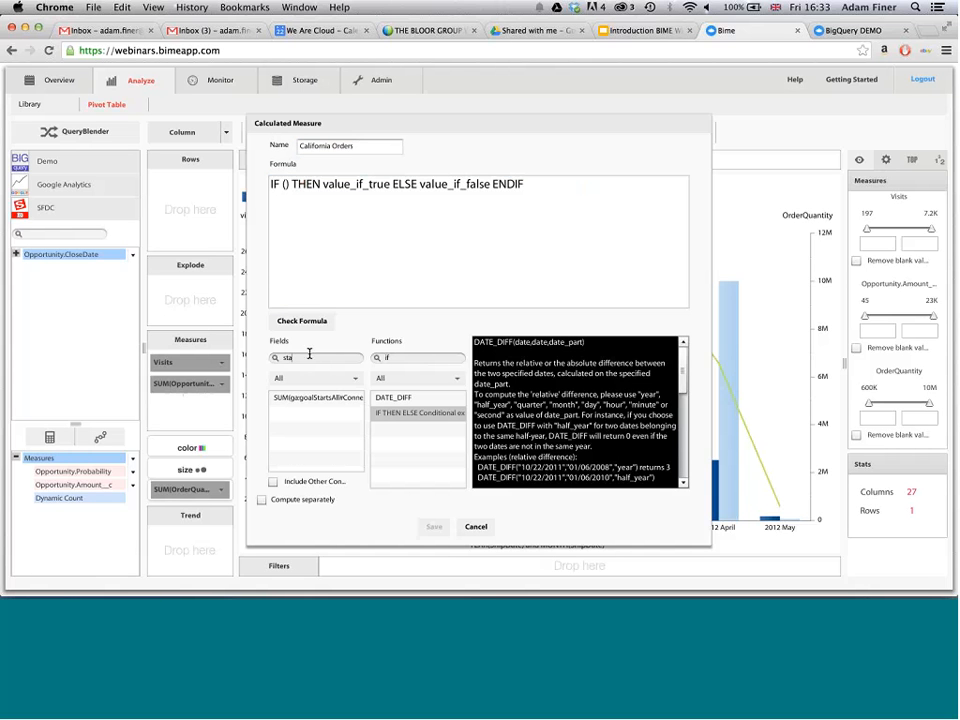
{"action": "key", "text": "BackSpace"}
{"action": "key", "text": "BackSpace"}
{"action": "key", "text": "BackSpace"}
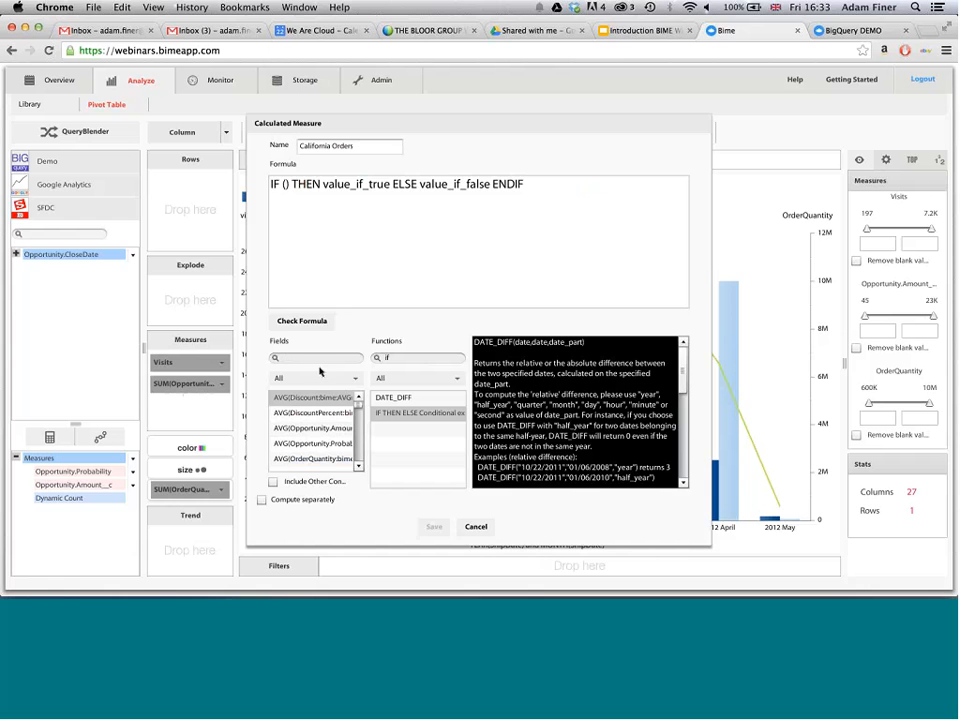
{"action": "left_click", "coordinate": [275, 484]}
{"action": "left_click", "coordinate": [318, 356]}
{"action": "type", "text": "cus"}
{"action": "left_click", "coordinate": [476, 526]}
- Create a calculated measure on the Demo connection and insert the IF THEN ELSE conditional expression as its formula
{"action": "left_click", "coordinate": [105, 158]}
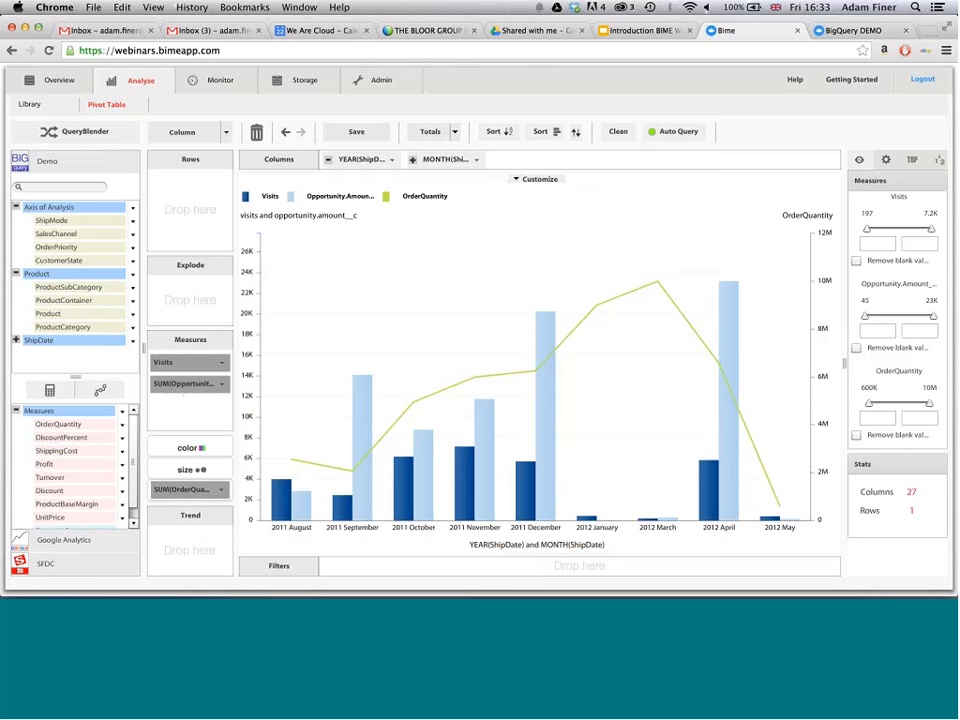
{"action": "left_click", "coordinate": [108, 409]}
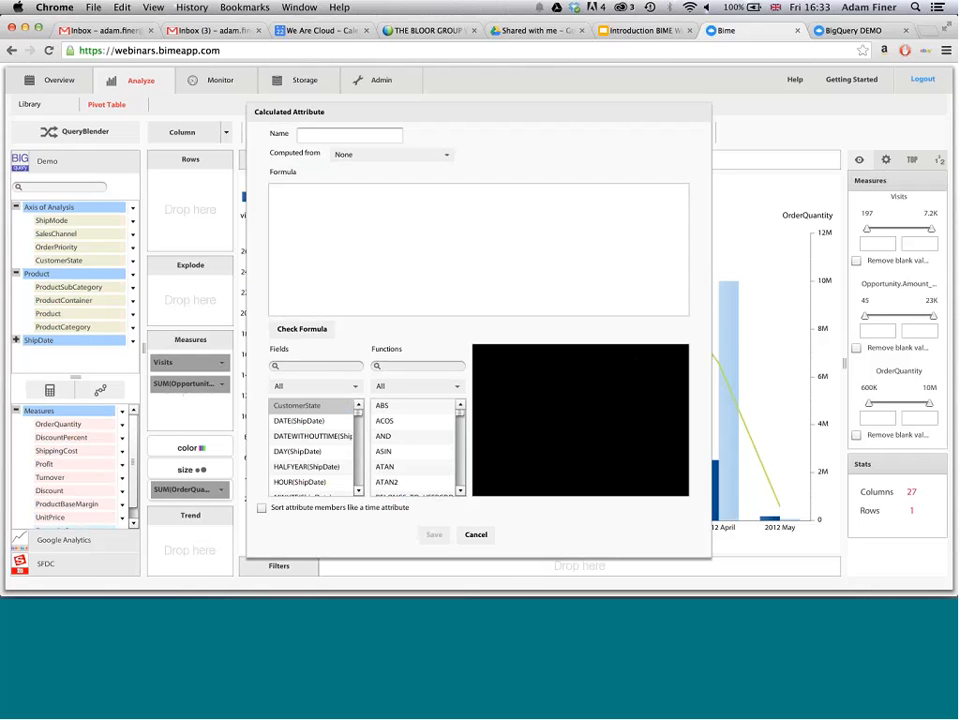
{"action": "left_click", "coordinate": [477, 533]}
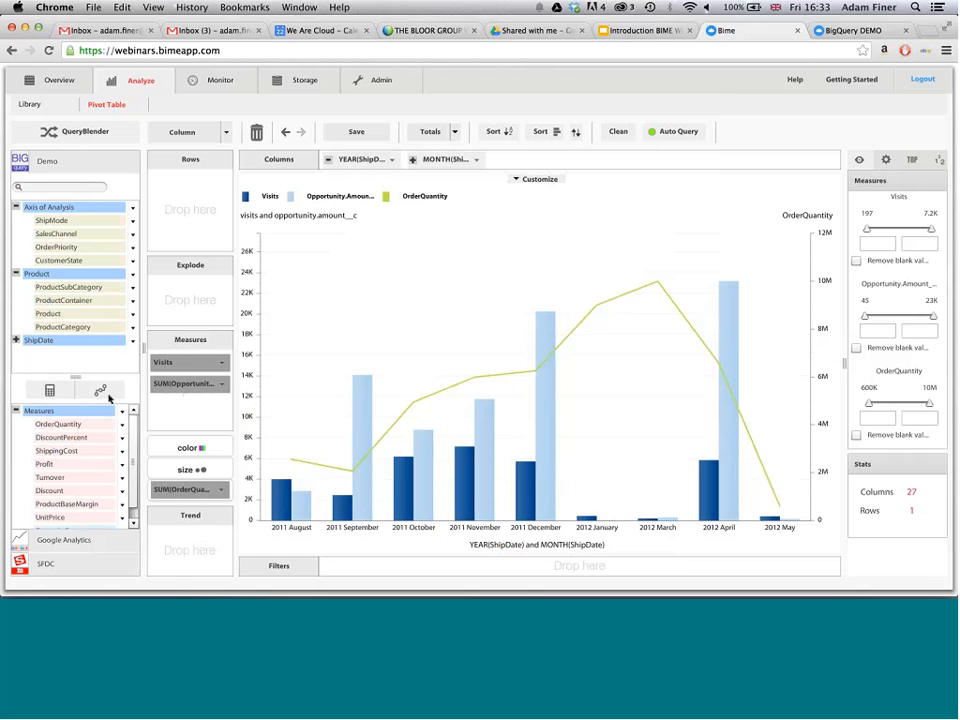
{"action": "left_click", "coordinate": [49, 390]}
{"action": "left_click", "coordinate": [58, 408]}
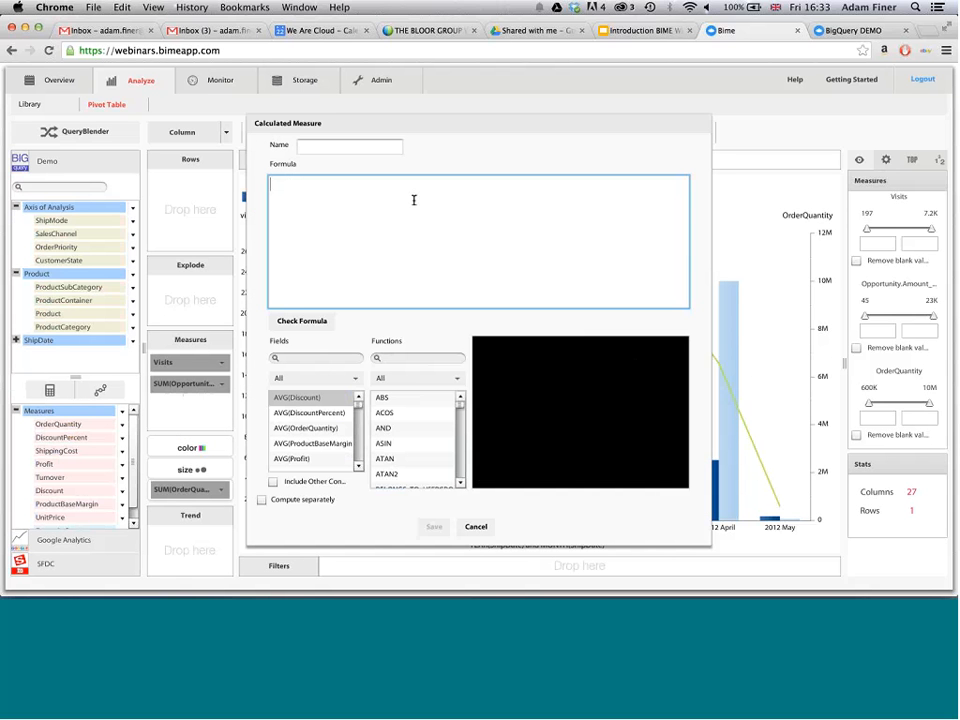
{"action": "type", "text": "if"}
{"action": "left_click", "coordinate": [418, 358]}
{"action": "type", "text": "if"}
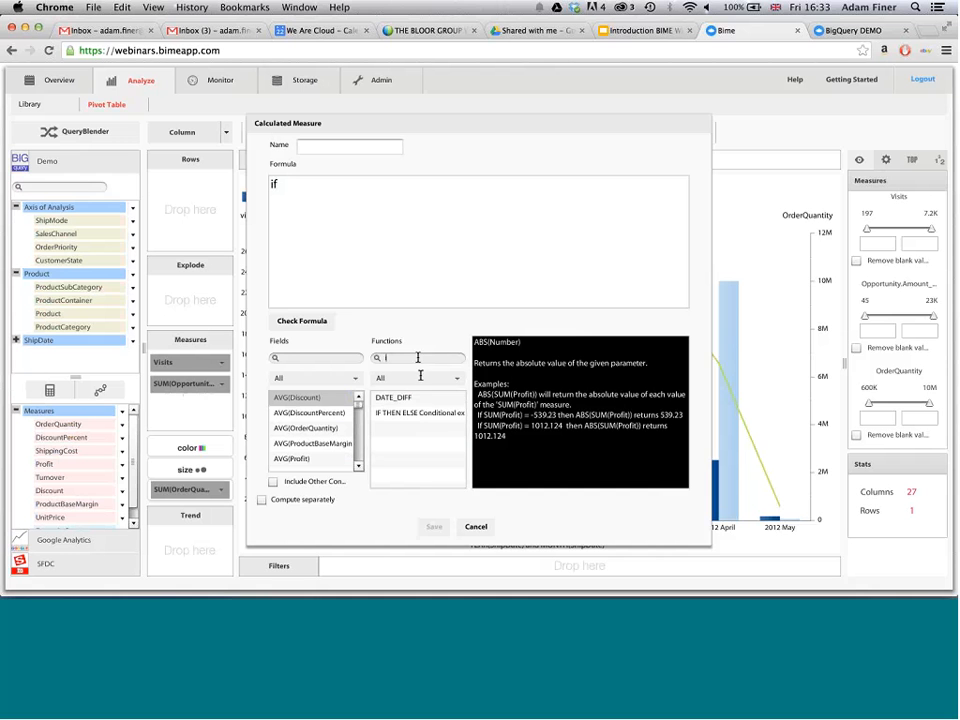
{"action": "left_click_drag", "start_coordinate": [418, 412], "coordinate": [276, 184]}
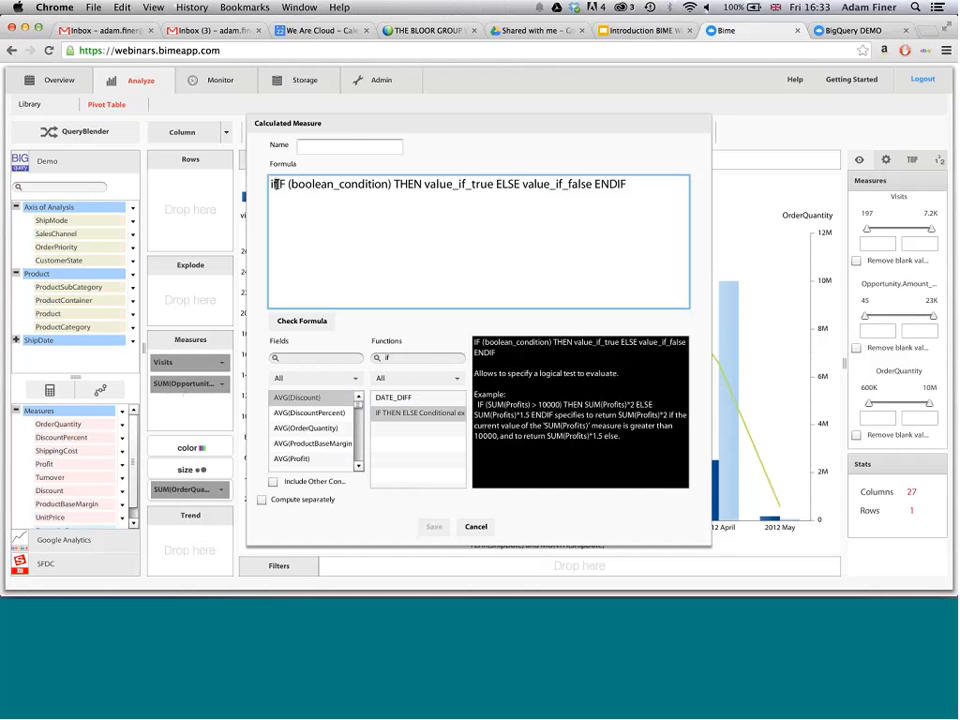
{"action": "key", "text": "BackSpace"}
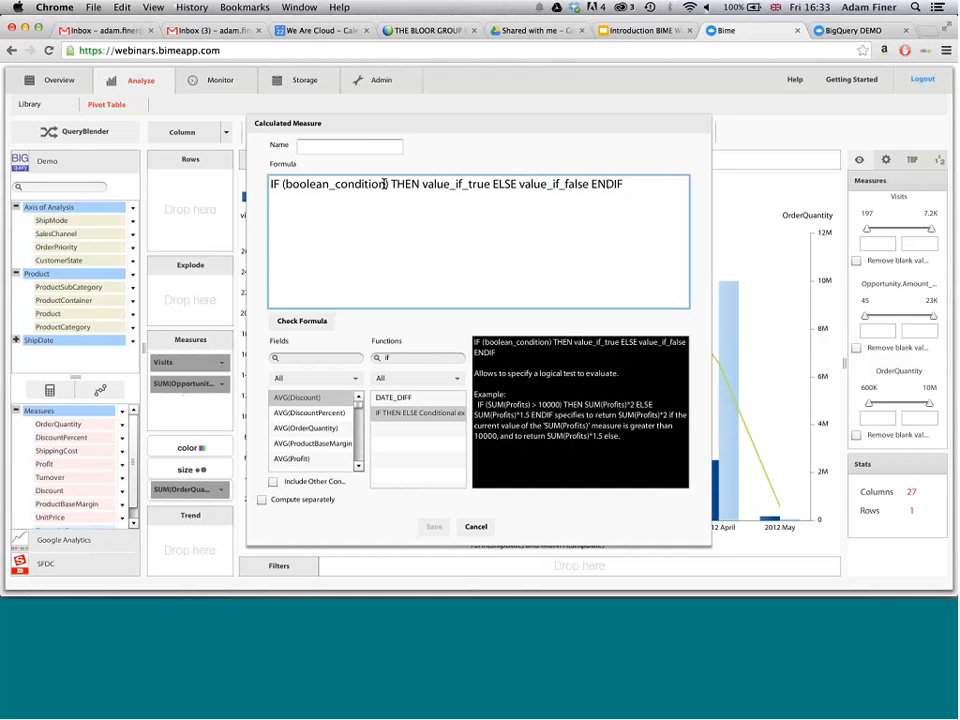
- Replace the formula's boolean condition with [CustomerState]="California"
{"action": "left_click", "coordinate": [385, 183]}
{"action": "key", "text": "BackSpace"}
{"action": "key", "text": "BackSpace"}
{"action": "key", "text": "BackSpace"}
{"action": "key", "text": "BackSpace"}
{"action": "key", "text": "BackSpace"}
{"action": "key", "text": "BackSpace"}
{"action": "key", "text": "BackSpace"}
{"action": "key", "text": "BackSpace"}
{"action": "key", "text": "BackSpace"}
{"action": "key", "text": "BackSpace"}
{"action": "key", "text": "BackSpace"}
{"action": "key", "text": "BackSpace"}
{"action": "key", "text": "BackSpace"}
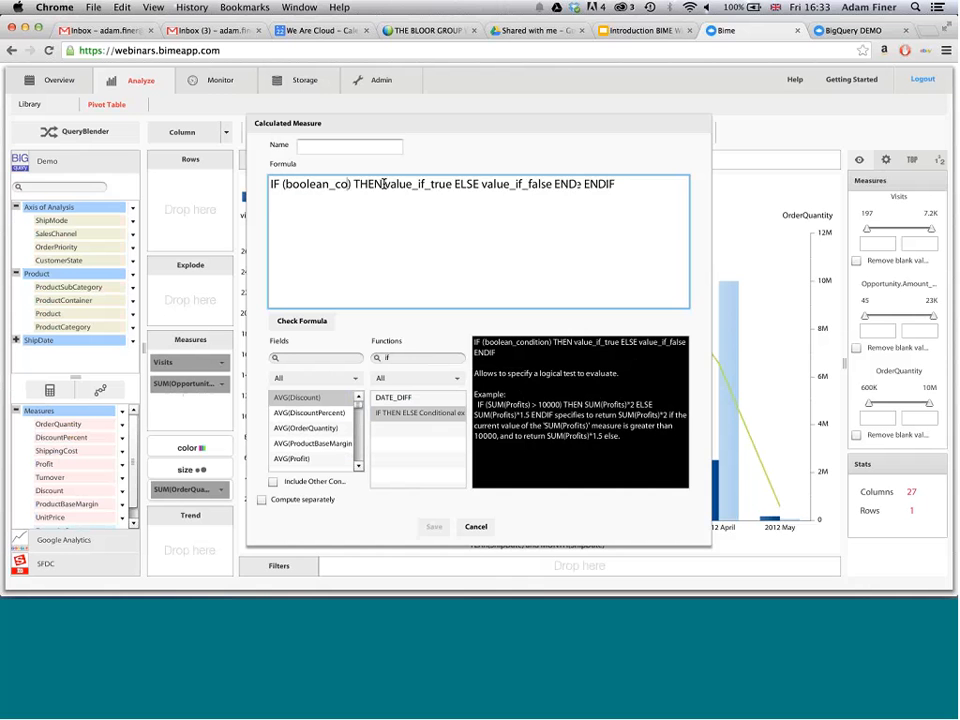
{"action": "key", "text": "BackSpace"}
{"action": "key", "text": "BackSpace"}
{"action": "key", "text": "BackSpace"}
{"action": "key", "text": "BackSpace"}
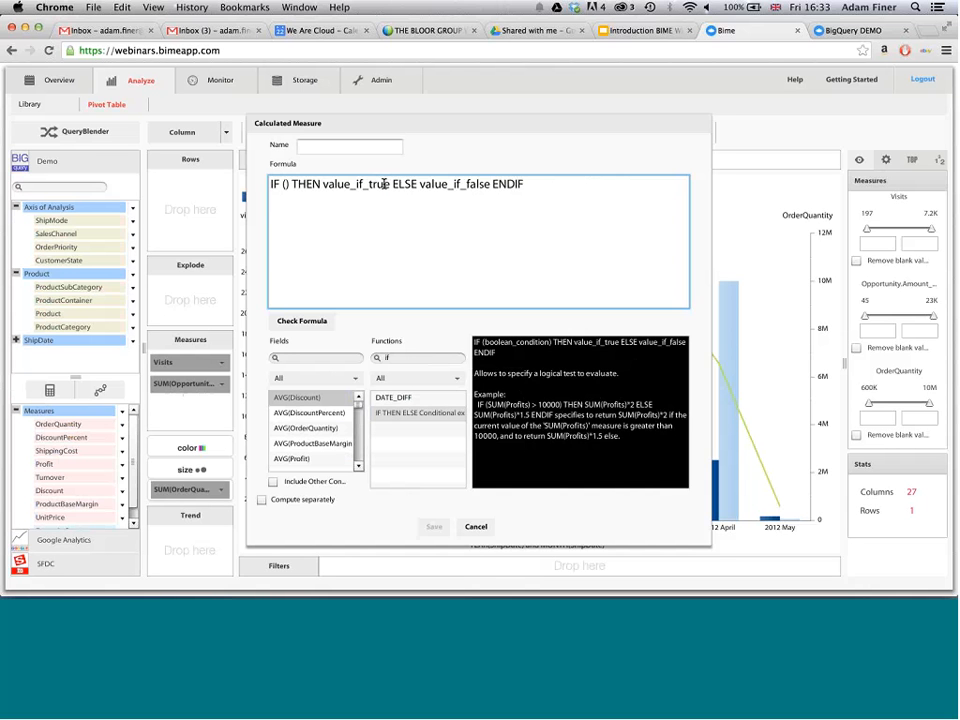
{"action": "left_click", "coordinate": [347, 360]}
{"action": "type", "text": "cu"}
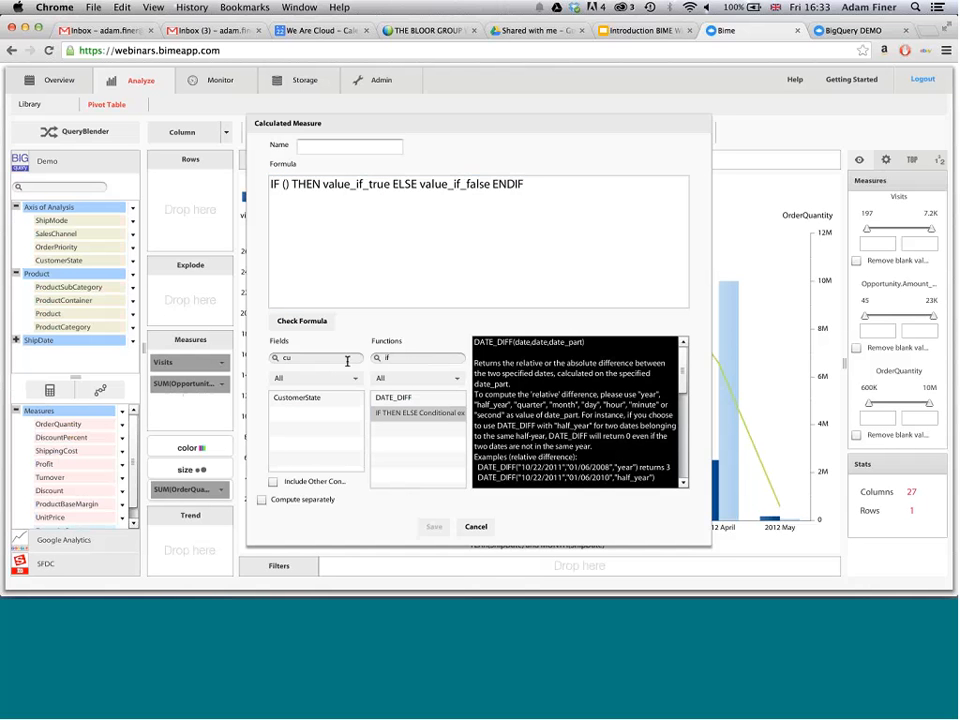
{"action": "left_click_drag", "start_coordinate": [297, 397], "coordinate": [369, 184]}
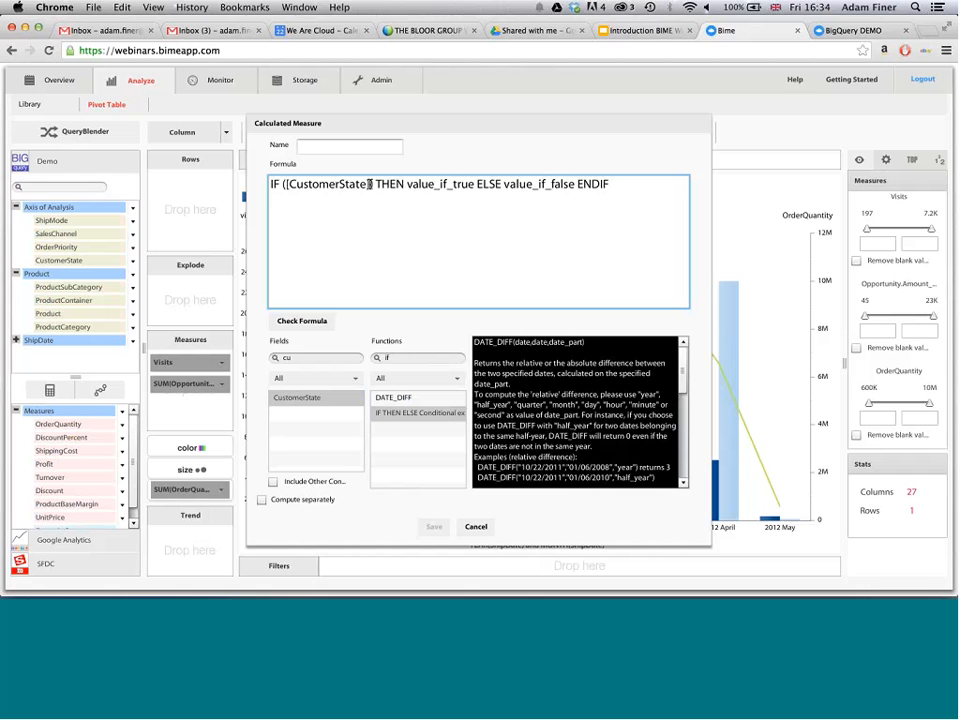
{"action": "type", "text": "=\"\""}
{"action": "type", "text": "Californ"}
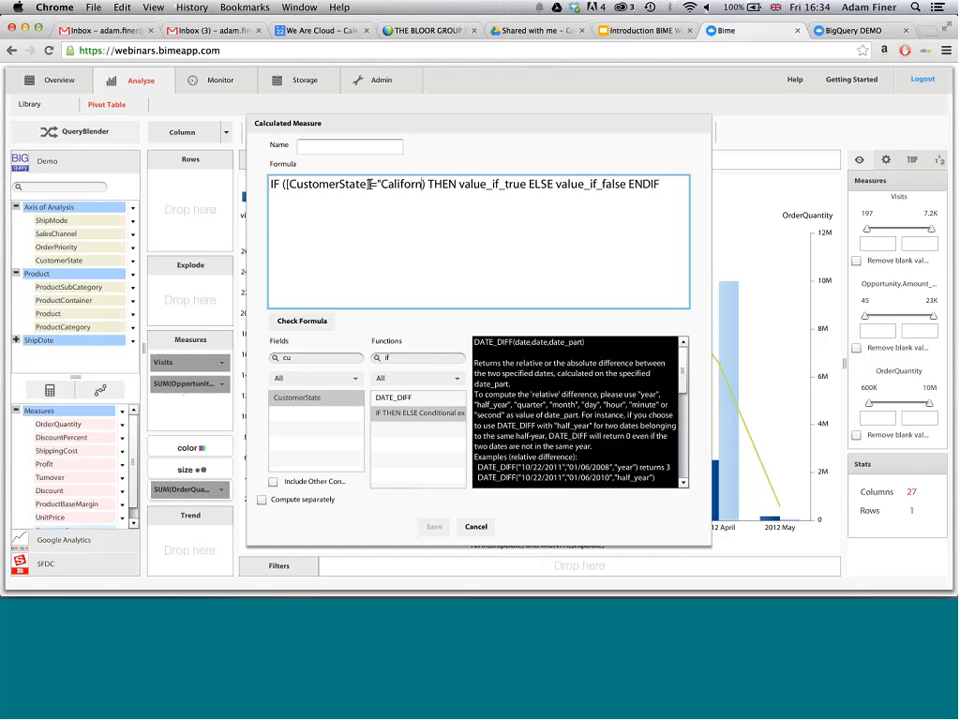
{"action": "type", "text": "ia\""}
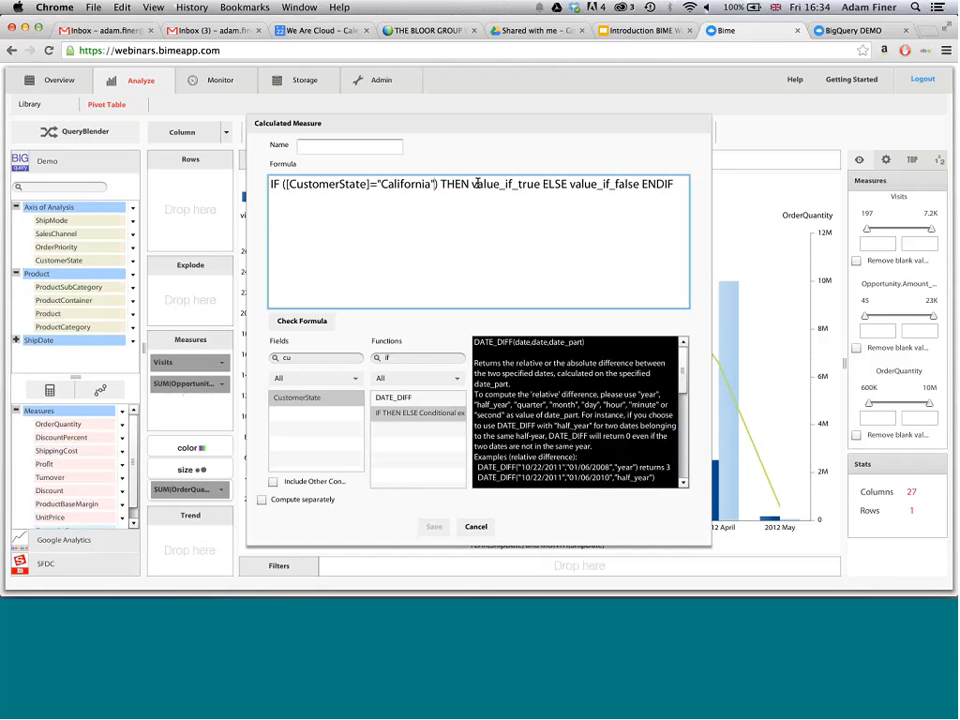
- Replace the formula's true value with SUM(OrderQuantity) and remove the ELSE part
{"action": "double_click", "coordinate": [476, 184]}
{"action": "key", "text": "BackSpace"}
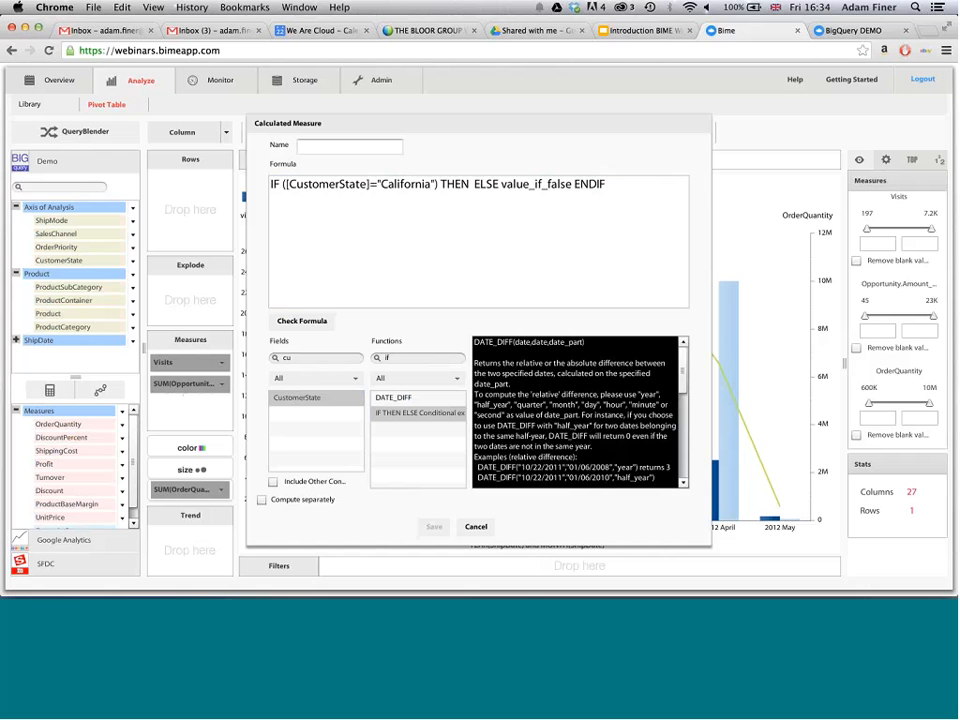
{"action": "left_click", "coordinate": [306, 357]}
{"action": "type", "text": "sum"}
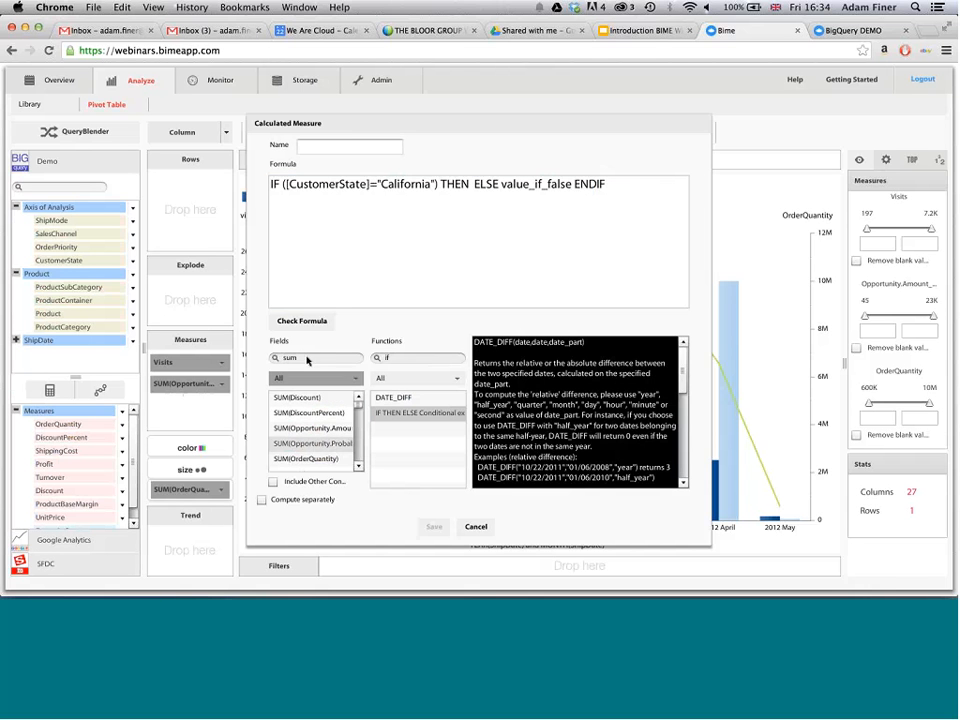
{"action": "double_click", "coordinate": [306, 458]}
{"action": "left_click", "coordinate": [597, 184]}
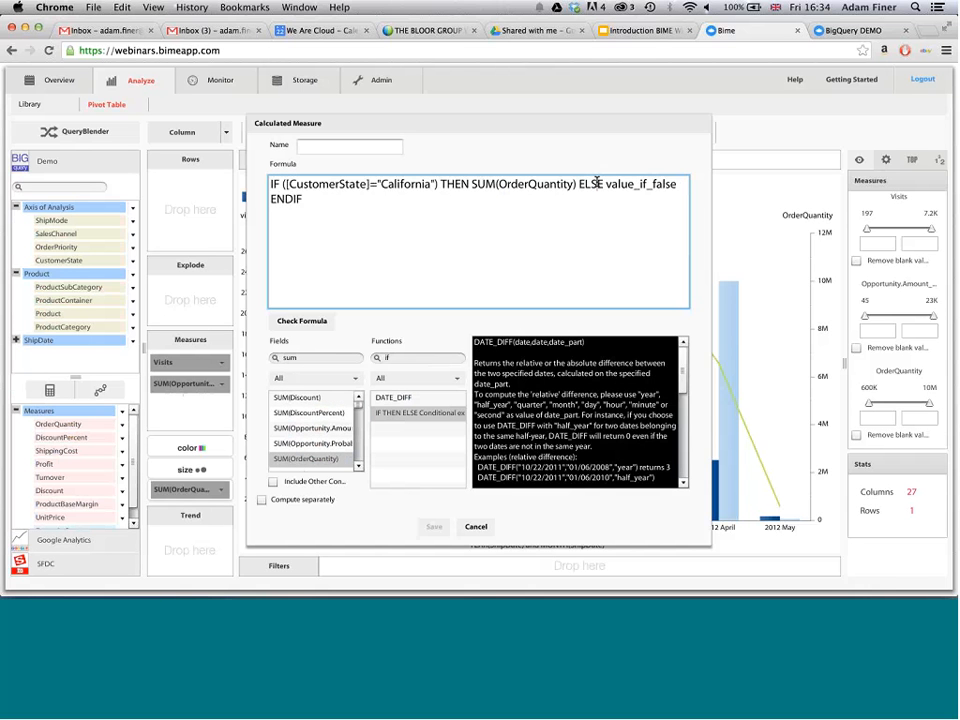
{"action": "left_click_drag", "start_coordinate": [578, 184], "coordinate": [677, 184]}
{"action": "key", "text": "BackSpace"}
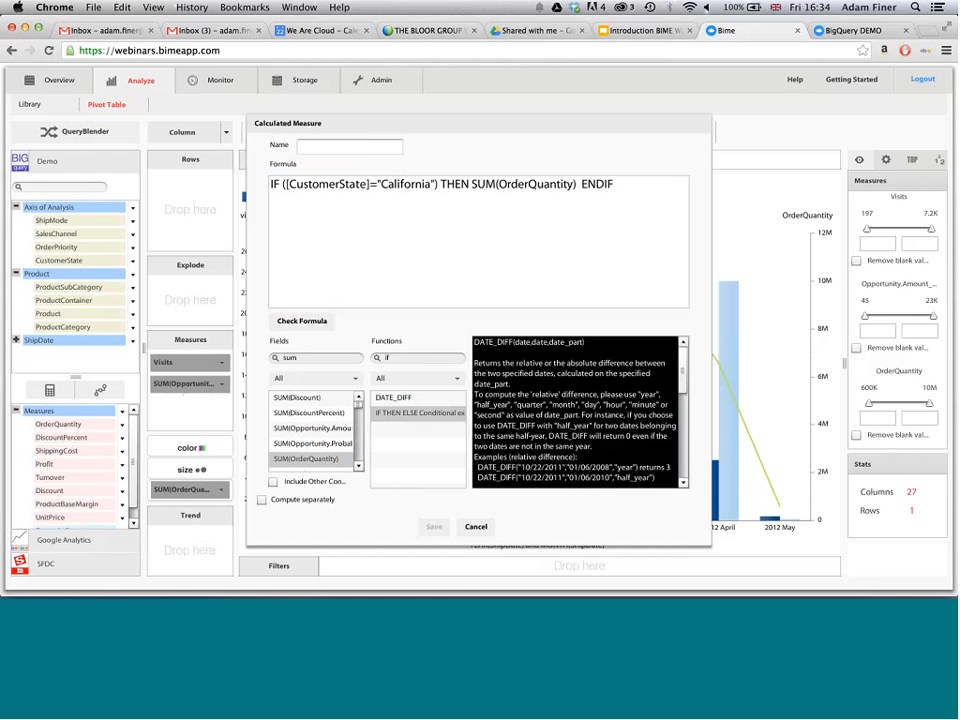
- Name the calculated measure California Orders, check its formula, and save it
{"action": "left_click", "coordinate": [364, 145]}
{"action": "type", "text": "California Ord"}
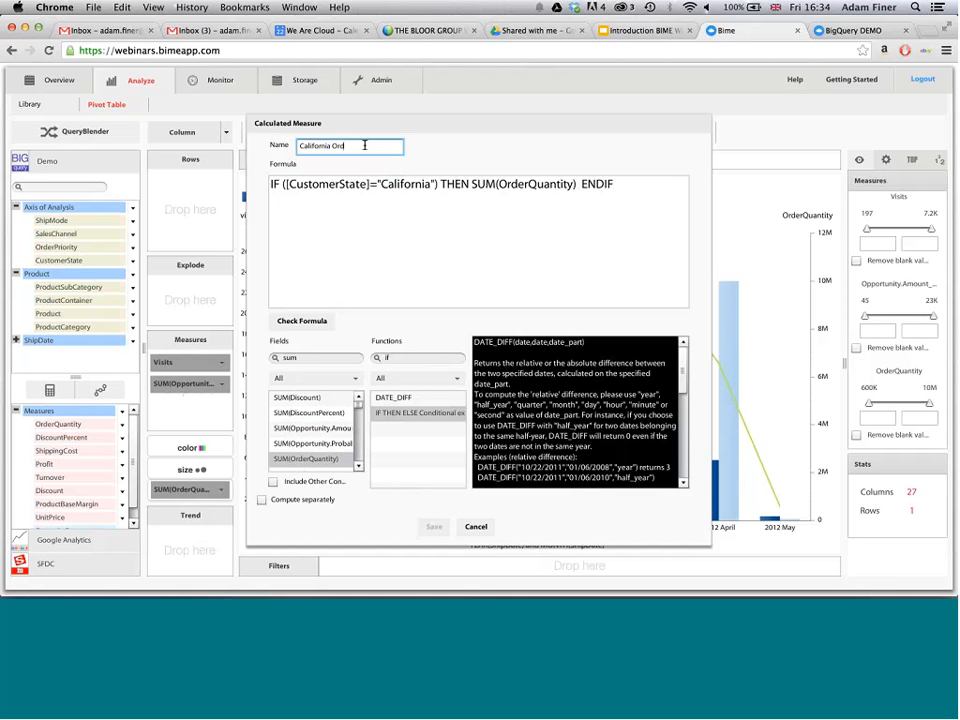
{"action": "type", "text": "ers"}
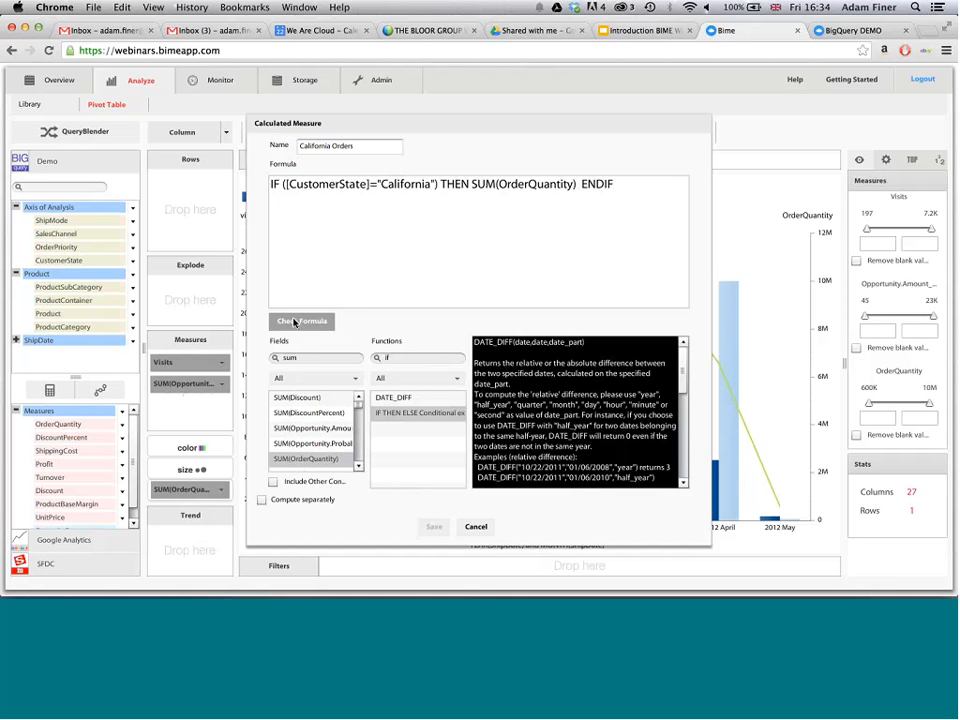
{"action": "left_click", "coordinate": [302, 320]}
{"action": "left_click", "coordinate": [433, 526]}
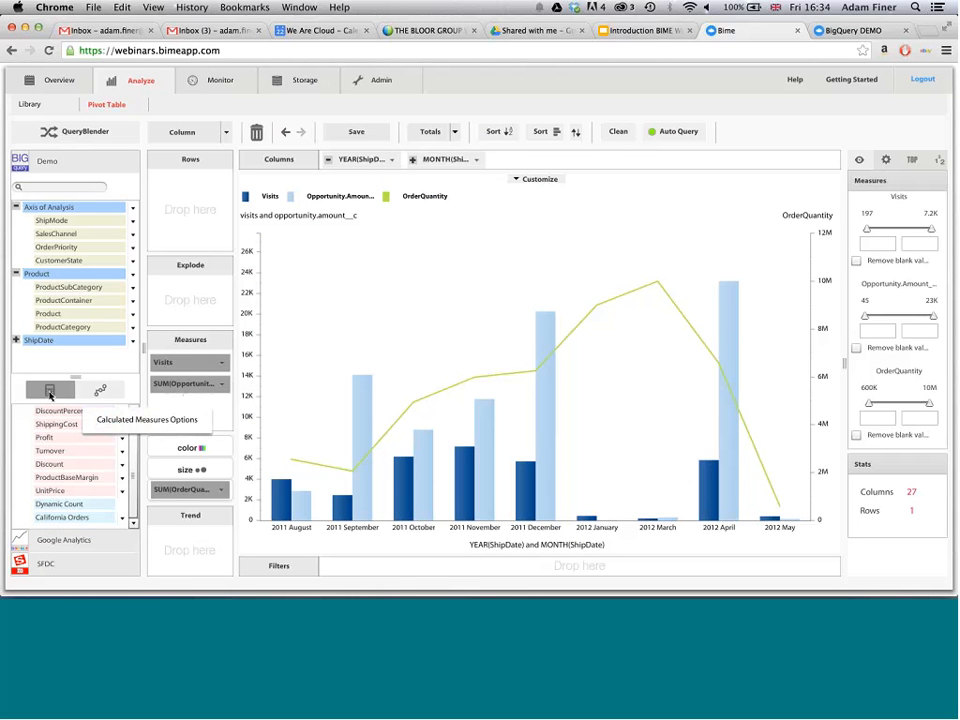
{"action": "left_click", "coordinate": [100, 389]}
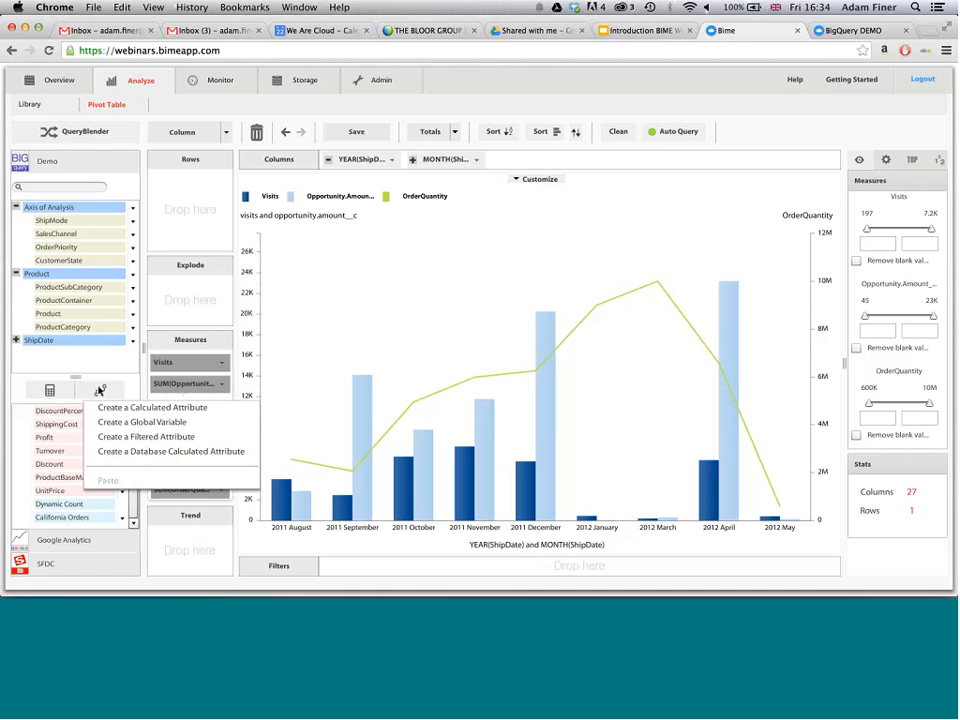
{"action": "left_click", "coordinate": [132, 301]}
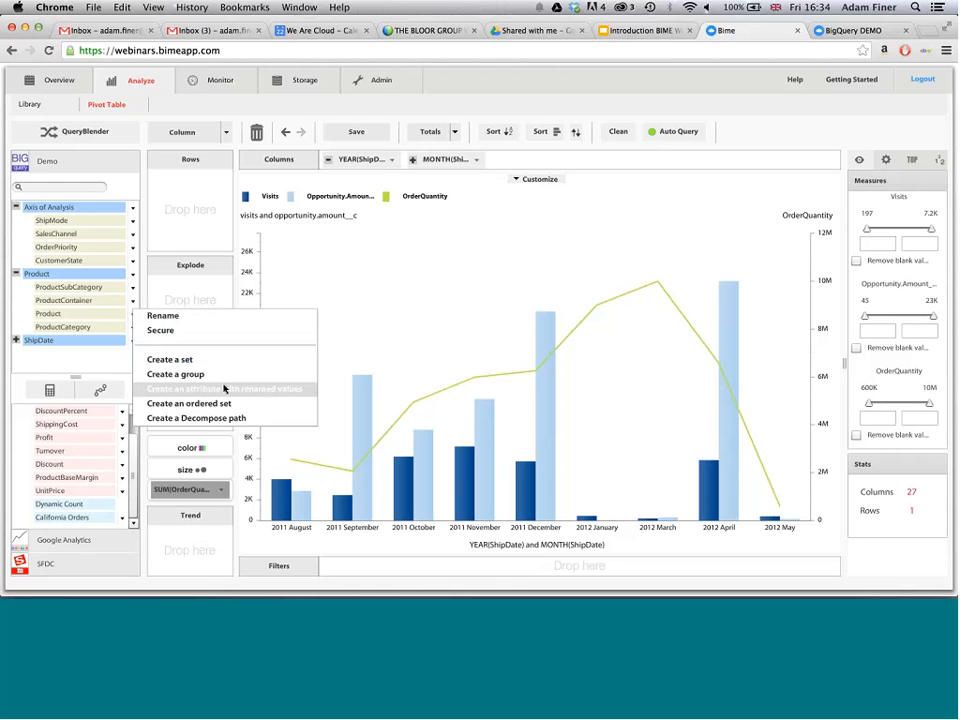
{"action": "left_click", "coordinate": [206, 577]}
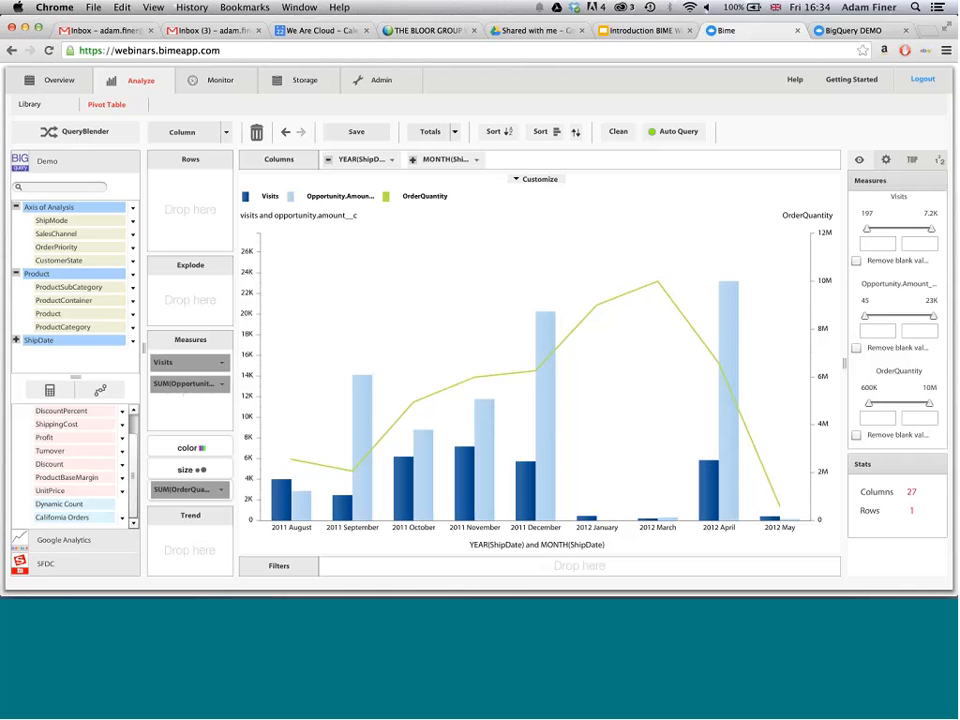
- Edit the Demo dashboard, set its positioning to Free Flow with Grid, and shrink and reposition the Query 1 chart window
{"action": "left_click", "coordinate": [206, 80]}
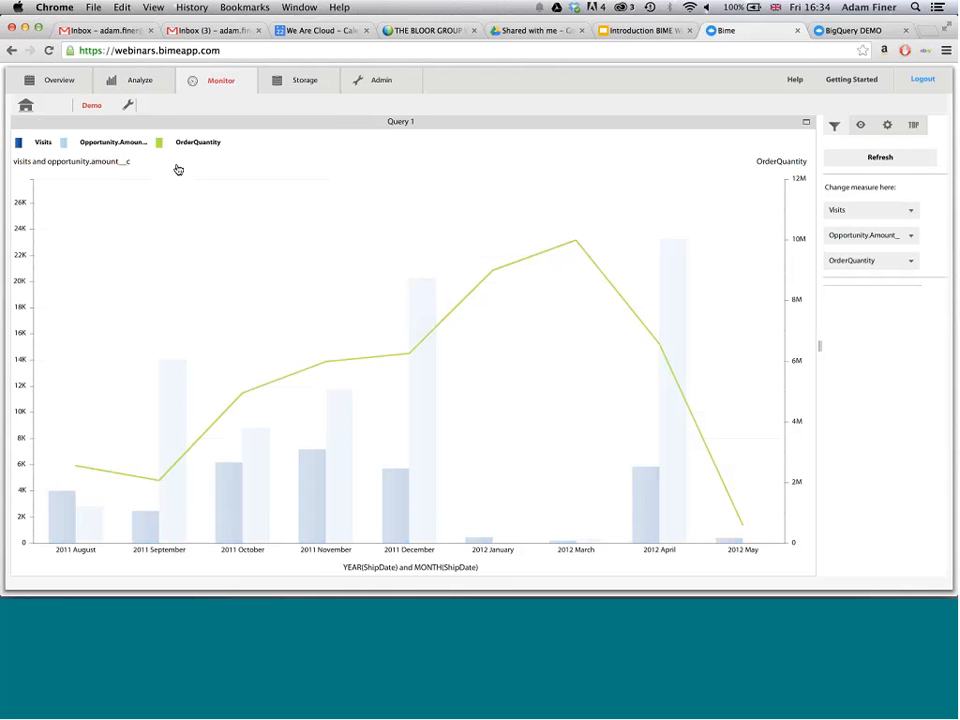
{"action": "left_click", "coordinate": [128, 105]}
{"action": "left_click", "coordinate": [155, 141]}
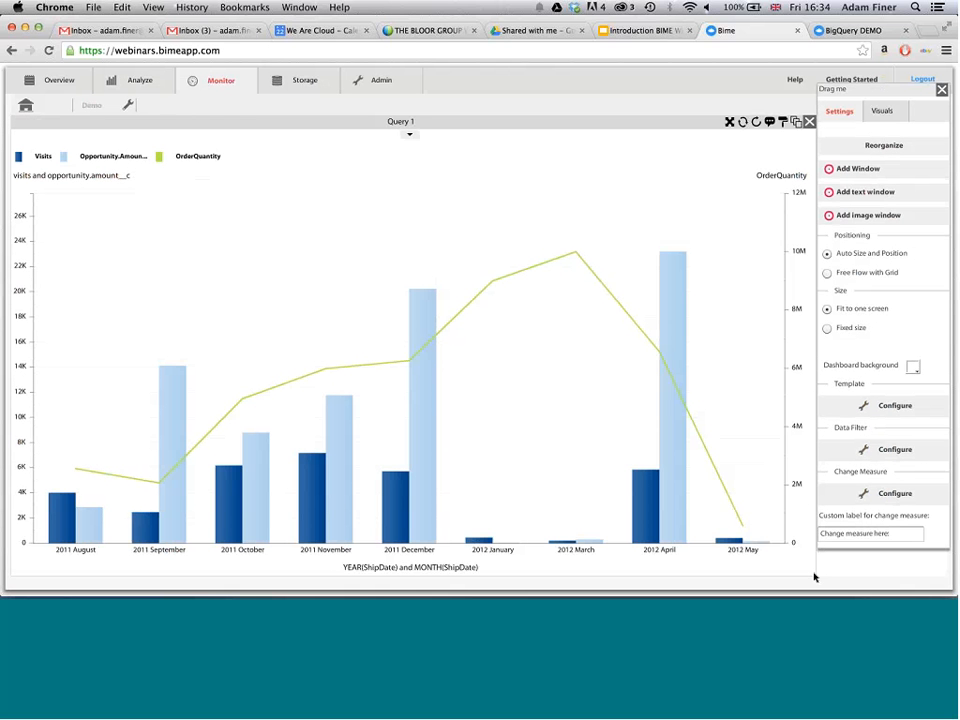
{"action": "left_click", "coordinate": [826, 272]}
{"action": "left_click_drag", "start_coordinate": [812, 571], "coordinate": [415, 382]}
{"action": "left_click_drag", "start_coordinate": [329, 125], "coordinate": [362, 152]}
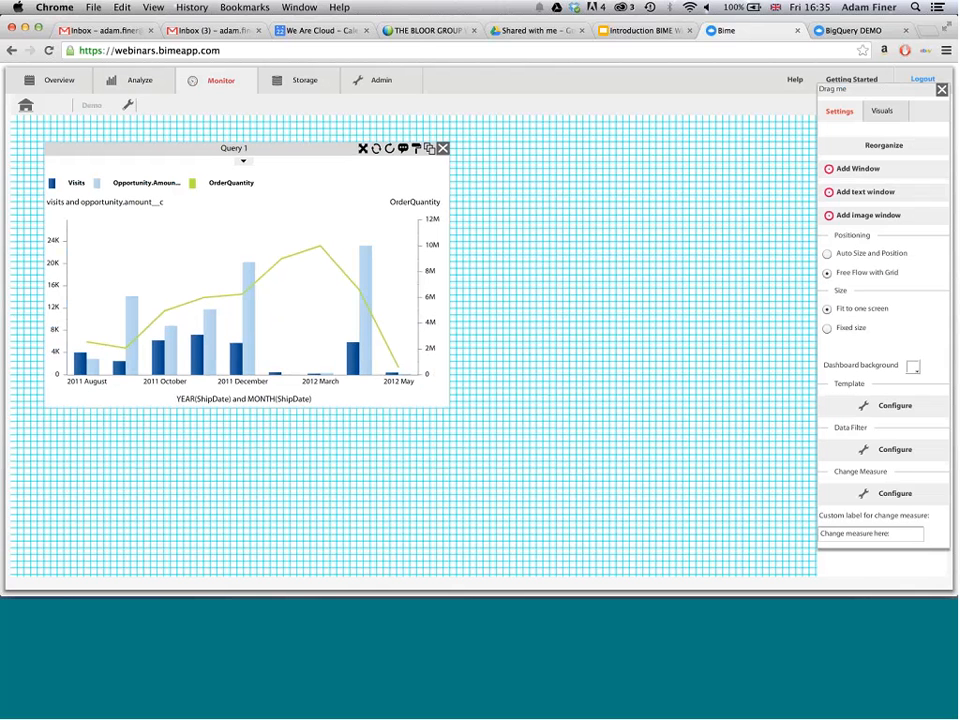
- Add an image window with logo_w_221x64.png from the WAC folder, and move it below and beside the chart at a smaller size
{"action": "left_click", "coordinate": [895, 215]}
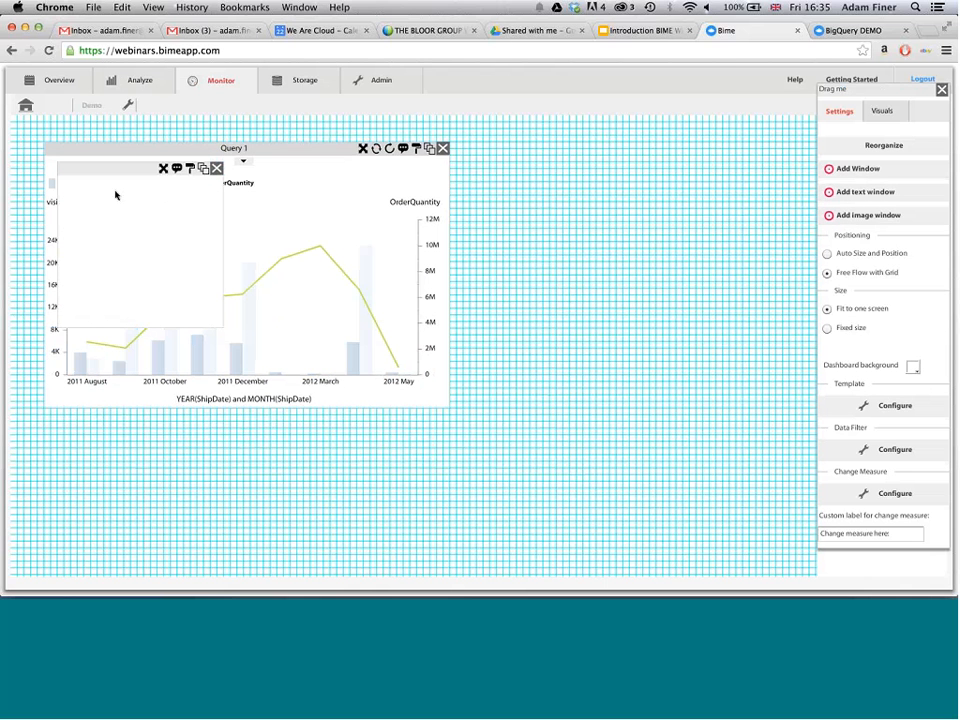
{"action": "left_click", "coordinate": [84, 186]}
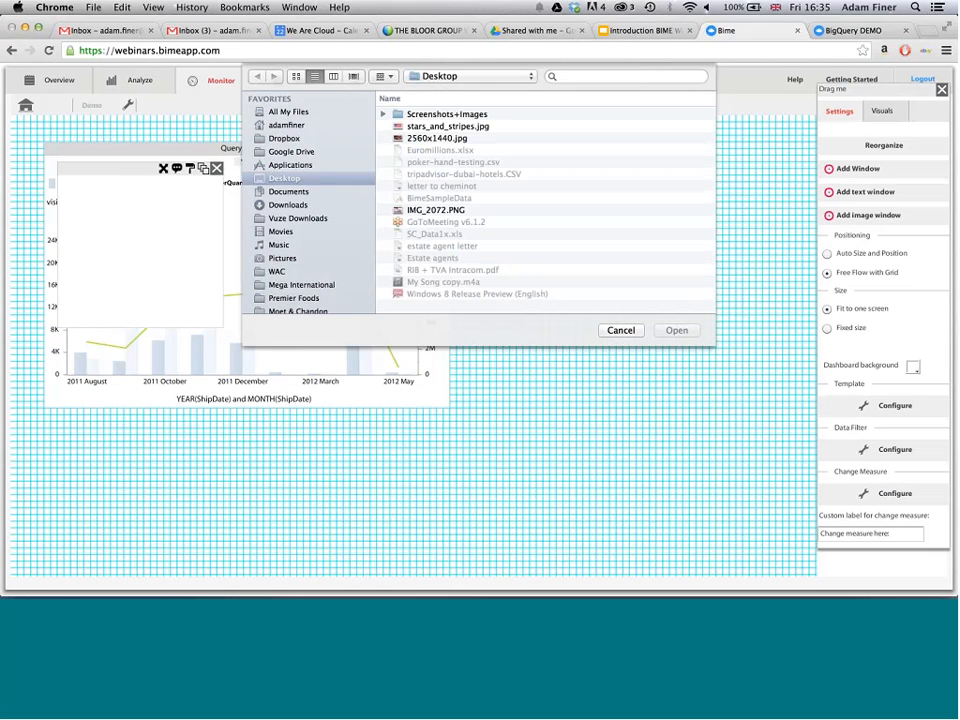
{"action": "left_click", "coordinate": [362, 99]}
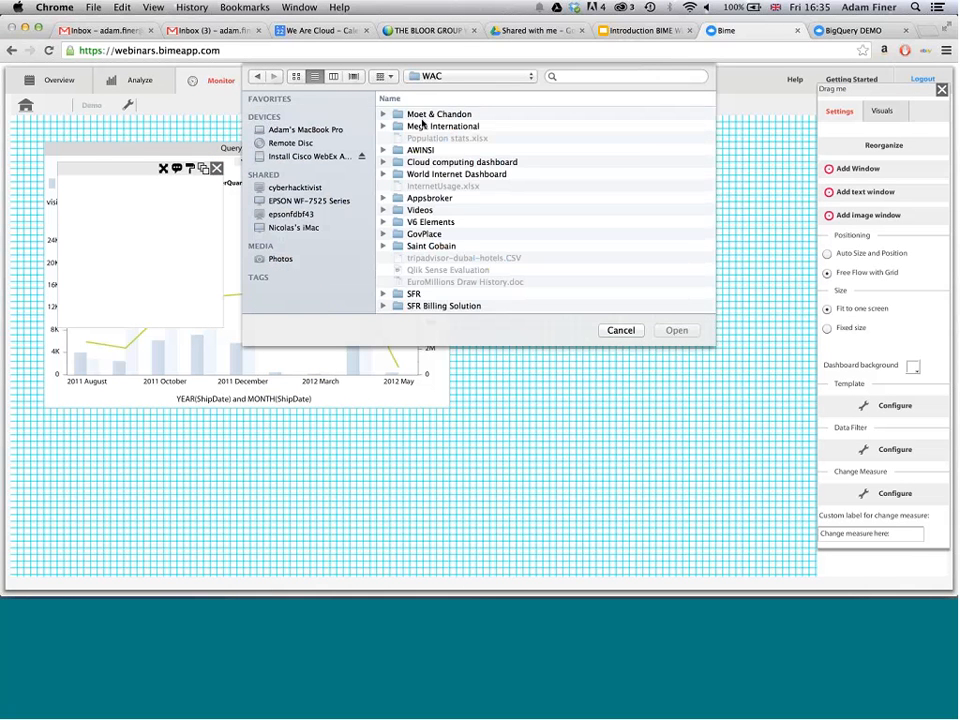
{"action": "scroll", "coordinate": [424, 185], "scroll_direction": "down", "scroll_amount": 5}
{"action": "scroll", "coordinate": [424, 185], "scroll_direction": "up", "scroll_amount": 4}
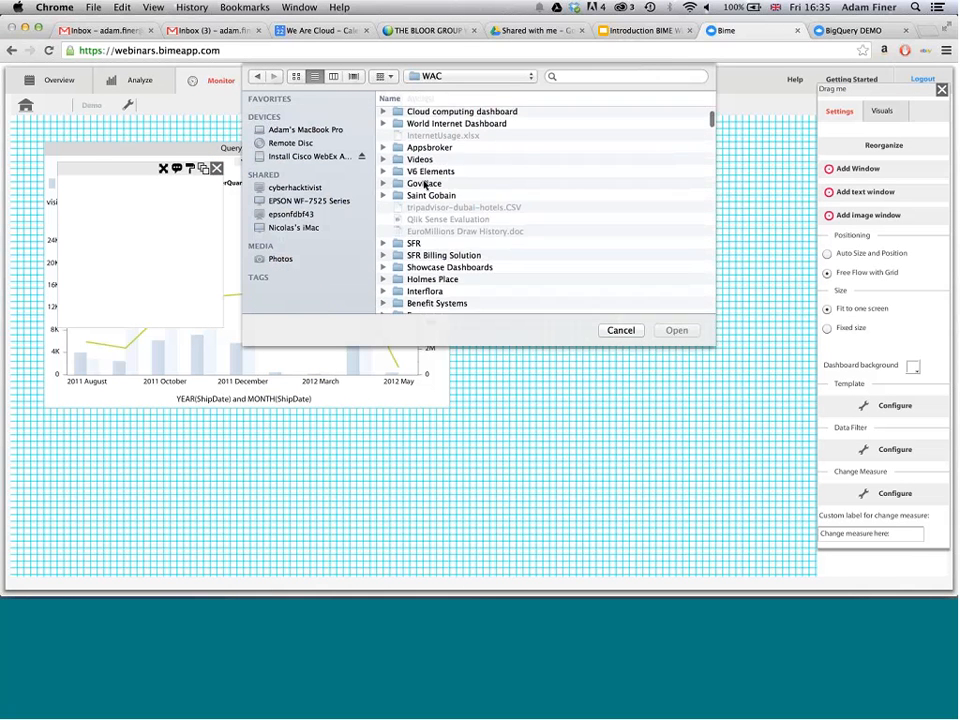
{"action": "scroll", "coordinate": [424, 185], "scroll_direction": "down", "scroll_amount": 5}
{"action": "double_click", "coordinate": [403, 217]}
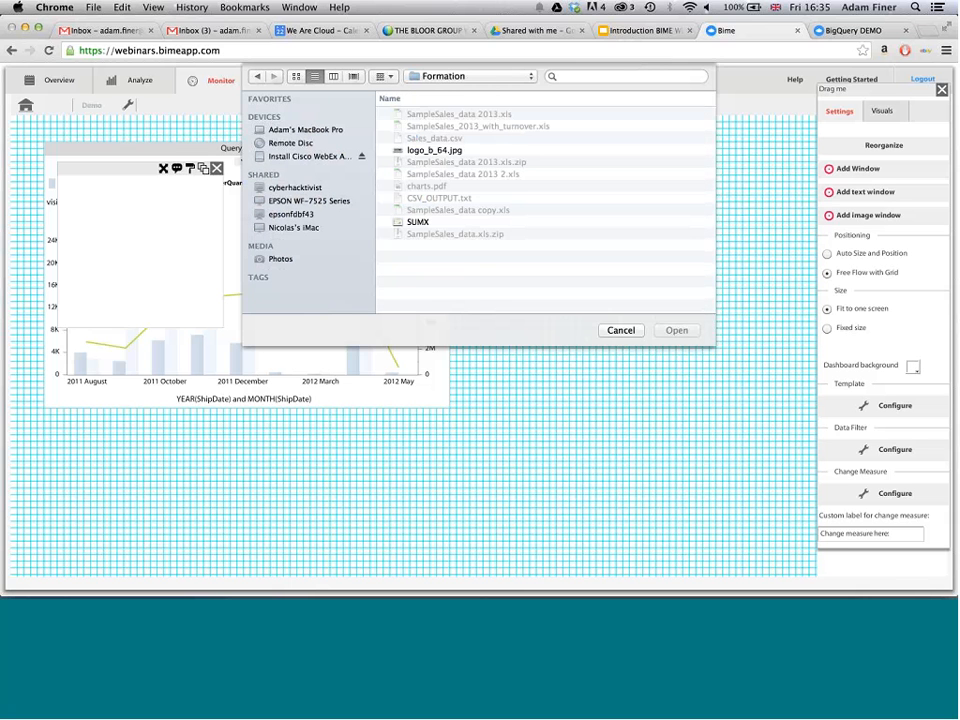
{"action": "left_click", "coordinate": [259, 78]}
{"action": "scroll", "coordinate": [465, 208], "scroll_direction": "down", "scroll_amount": 10}
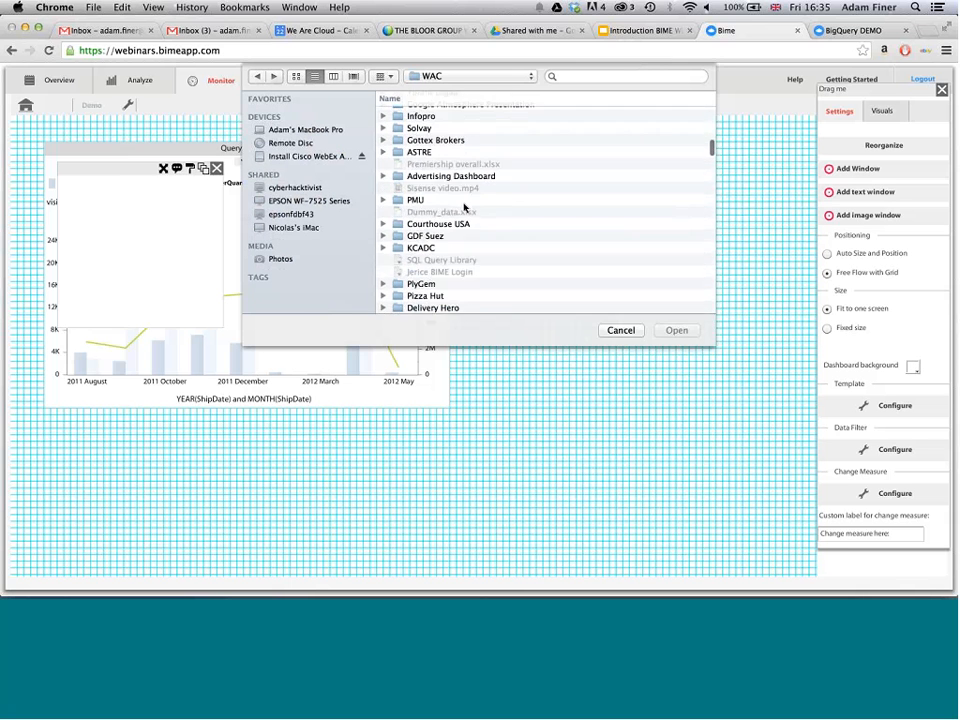
{"action": "scroll", "coordinate": [464, 207], "scroll_direction": "down", "scroll_amount": 5}
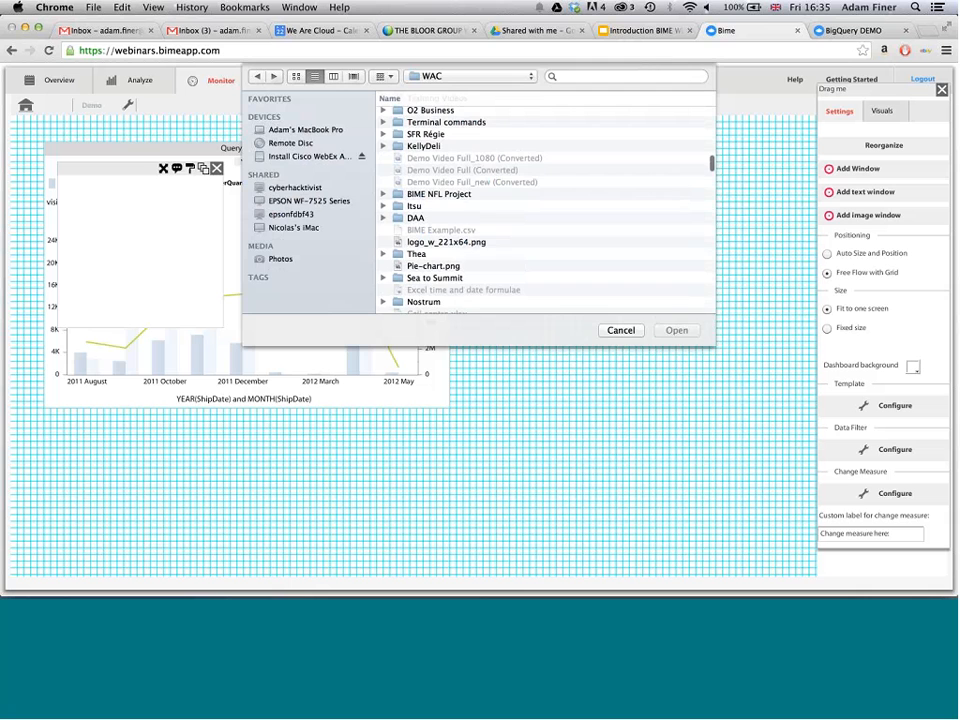
{"action": "left_click", "coordinate": [462, 236]}
{"action": "key", "text": "Return"}
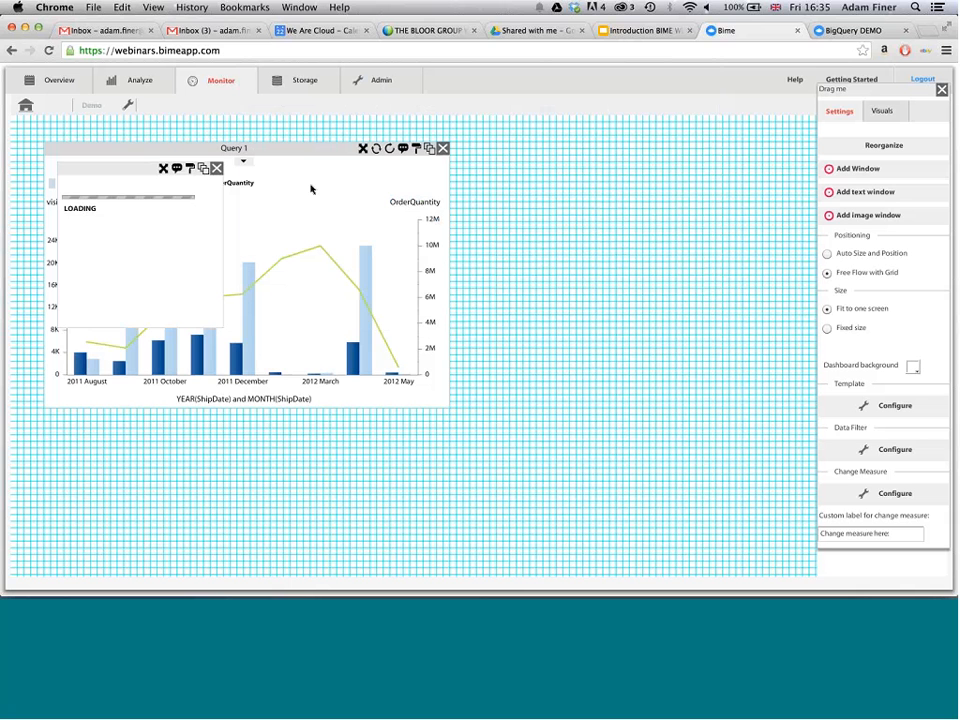
{"action": "left_click_drag", "start_coordinate": [140, 168], "coordinate": [658, 381]}
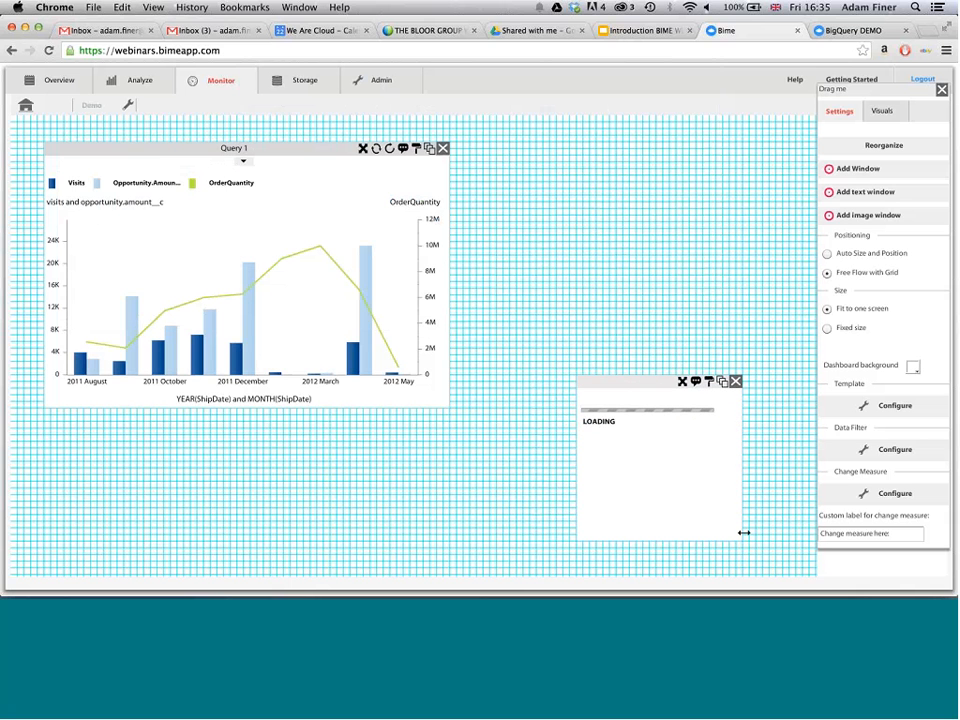
{"action": "left_click_drag", "start_coordinate": [744, 533], "coordinate": [709, 447]}
- Add a text window reading Demo Dashboard and set its font size to 36
{"action": "left_click", "coordinate": [852, 204]}
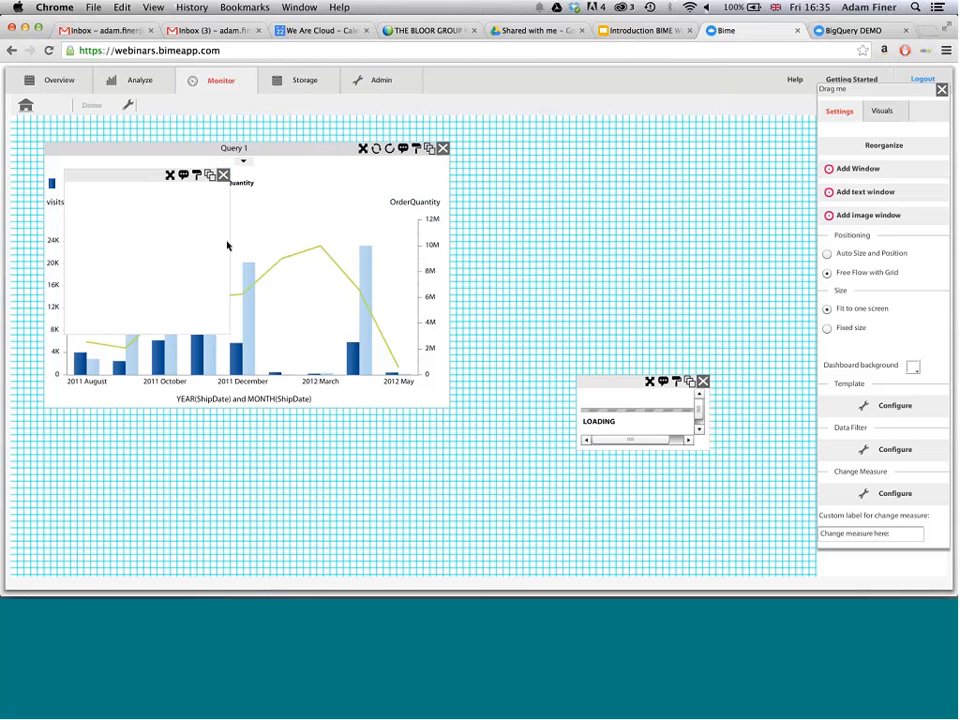
{"action": "left_click", "coordinate": [160, 228]}
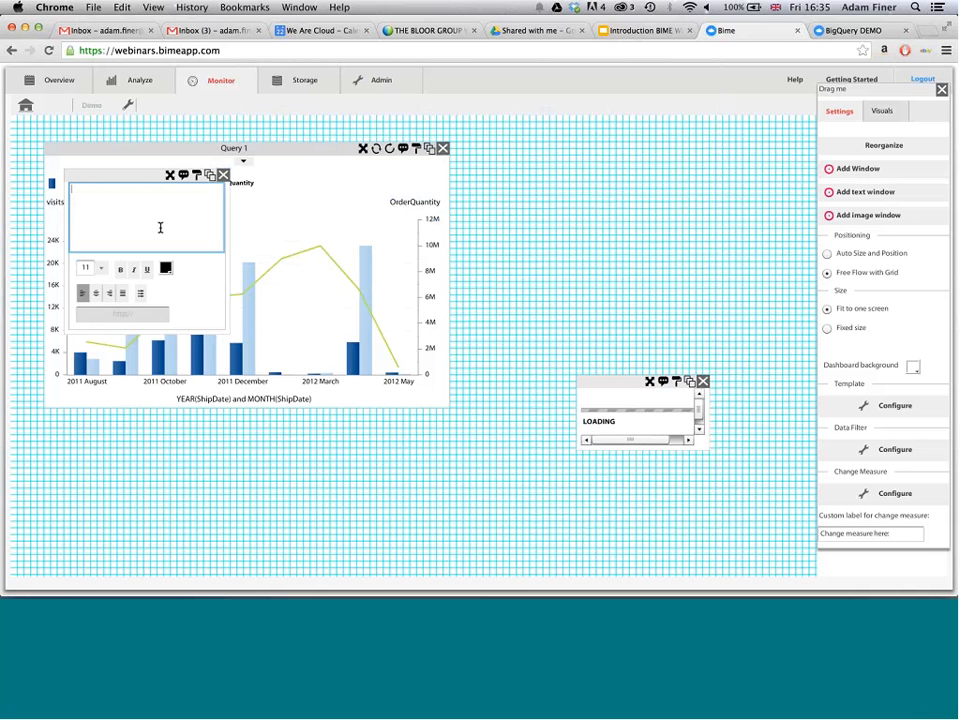
{"action": "type", "text": "Demo Dashboard"}
{"action": "key", "text": "super+a"}
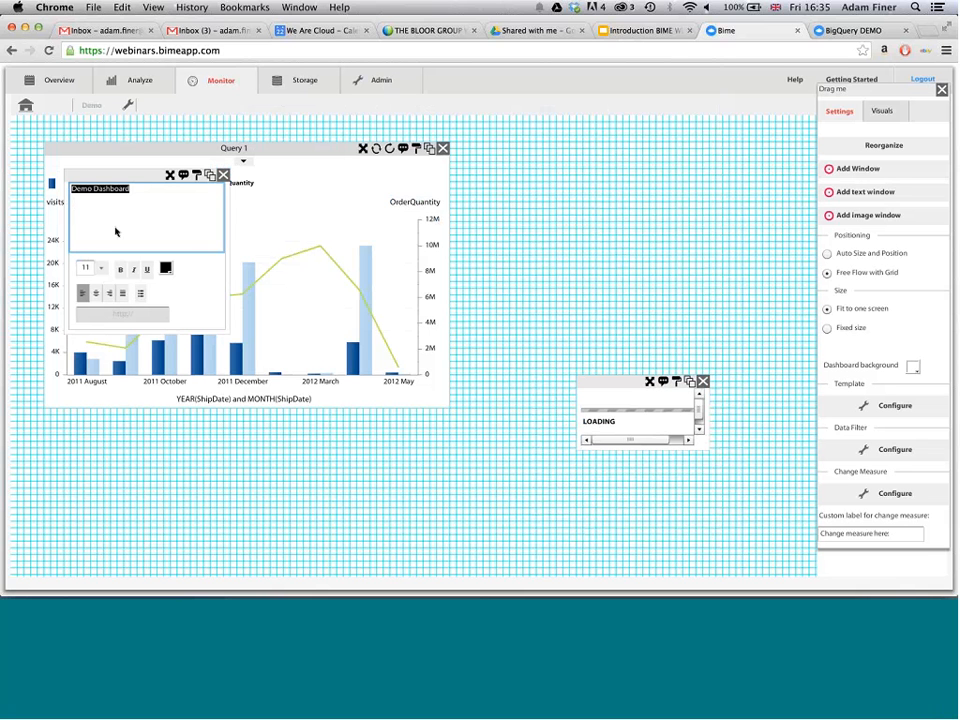
{"action": "left_click", "coordinate": [100, 268]}
{"action": "left_click", "coordinate": [91, 322]}
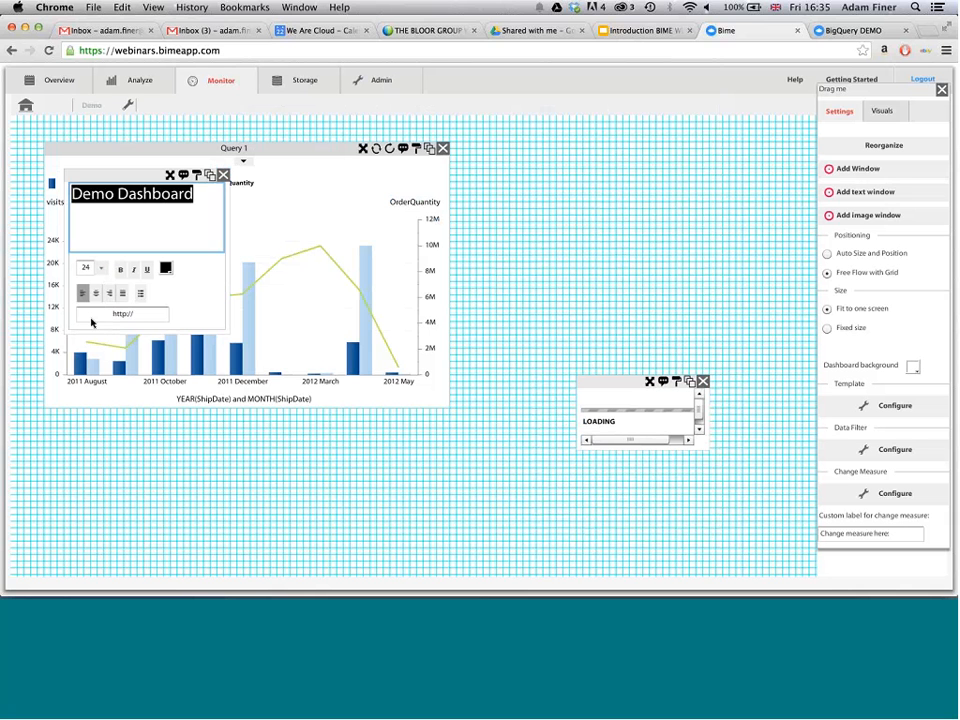
{"action": "left_click", "coordinate": [100, 268]}
{"action": "left_click", "coordinate": [90, 336]}
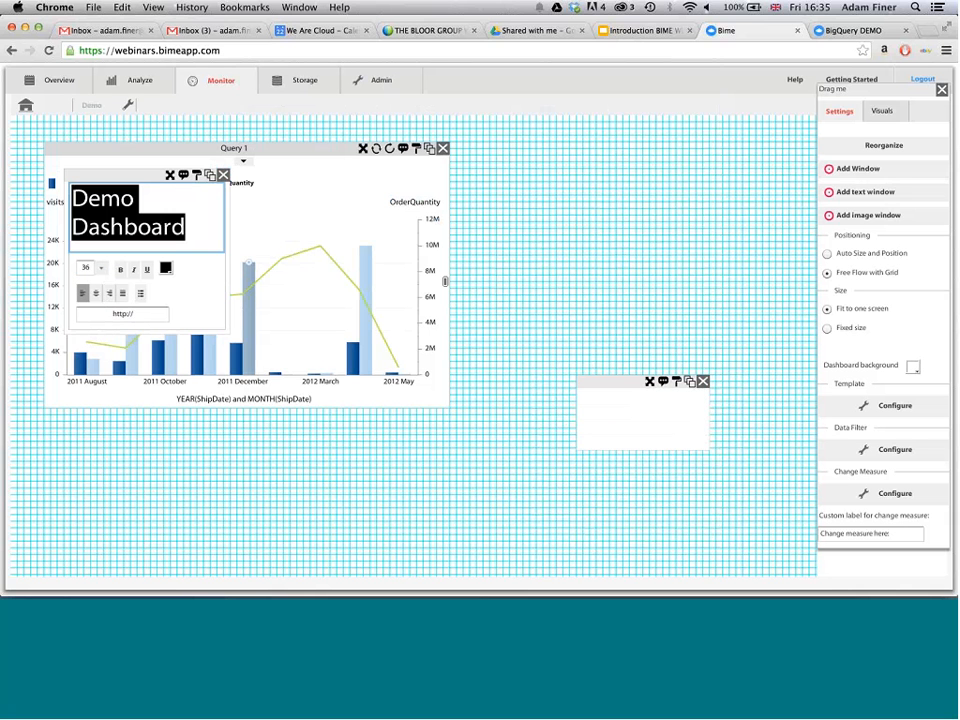
- Resize the text window into a wide, short box and align it with the logo window beneath the chart
{"action": "left_click_drag", "start_coordinate": [347, 247], "coordinate": [357, 235]}
{"action": "left_click_drag", "start_coordinate": [641, 373], "coordinate": [709, 484]}
{"action": "left_click_drag", "start_coordinate": [294, 177], "coordinate": [554, 490]}
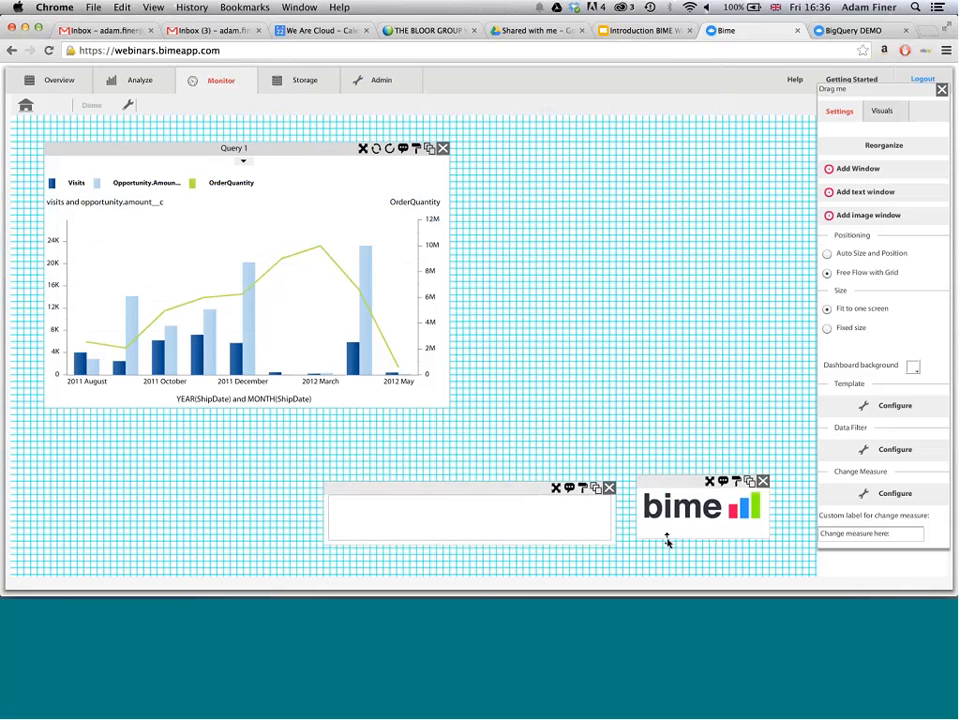
{"action": "left_click_drag", "start_coordinate": [714, 486], "coordinate": [712, 493]}
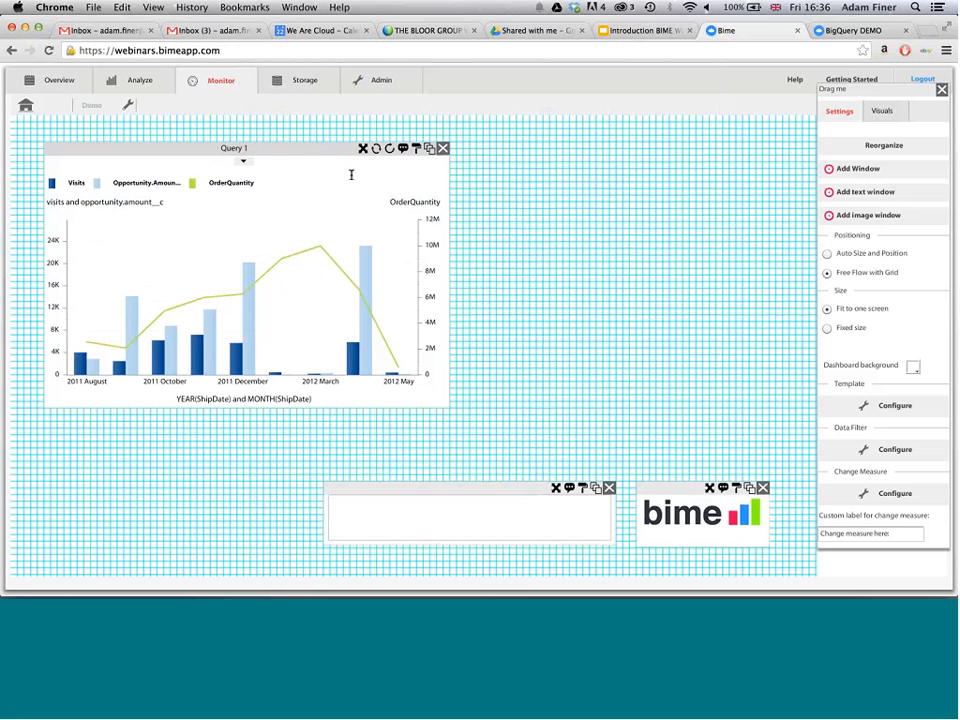
- Widen the Query 1 chart window to nearly the full dashboard width and finish editing the dashboard
{"action": "left_click", "coordinate": [415, 148]}
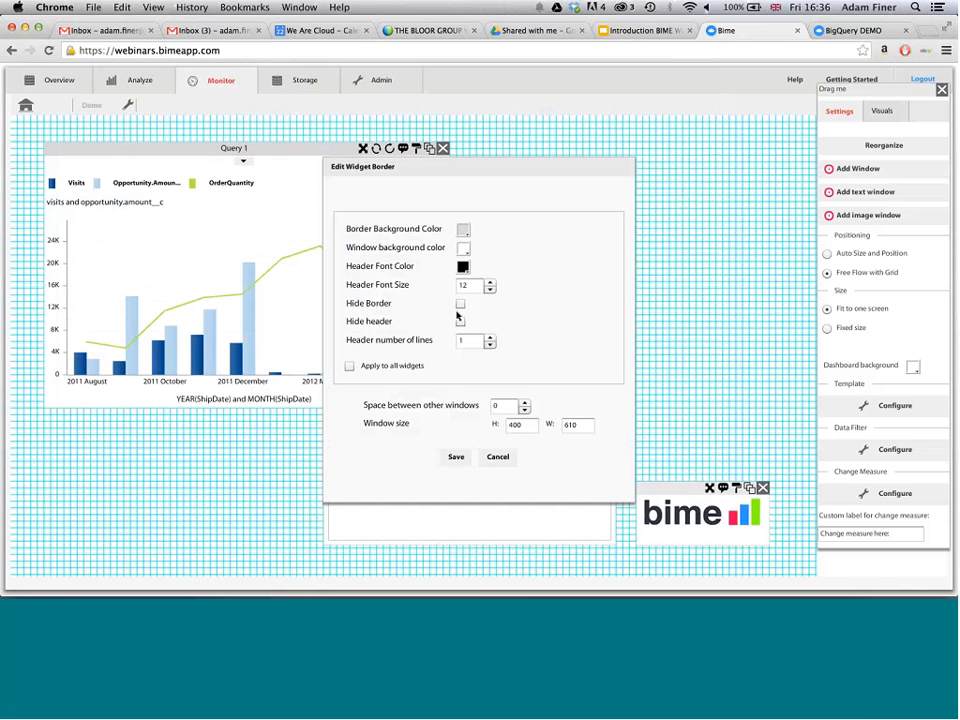
{"action": "left_click", "coordinate": [506, 460]}
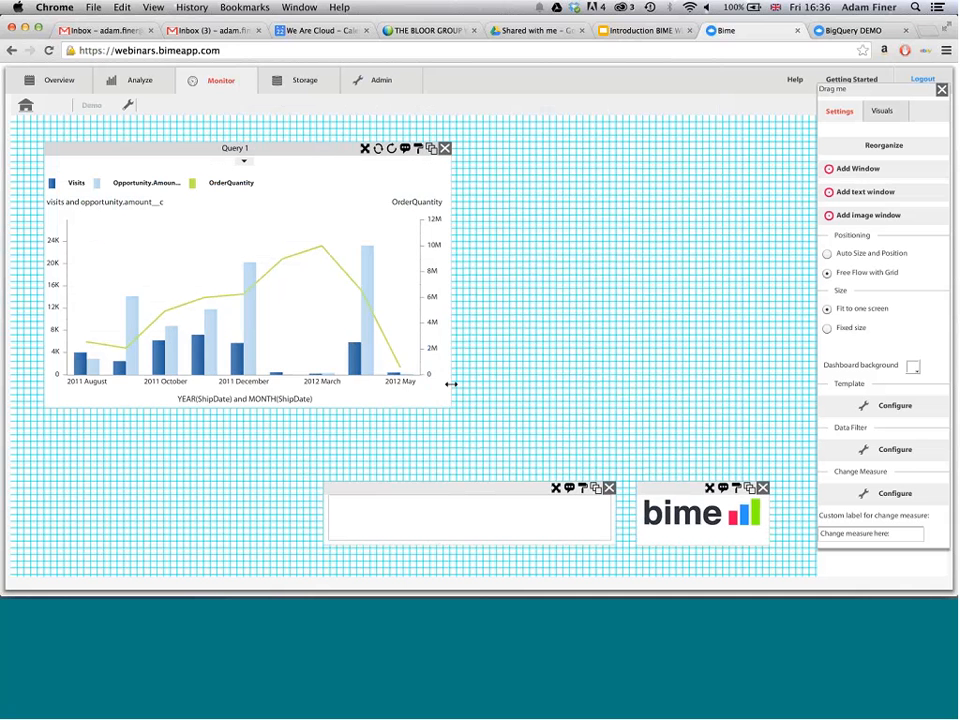
{"action": "left_click_drag", "start_coordinate": [448, 386], "coordinate": [767, 416]}
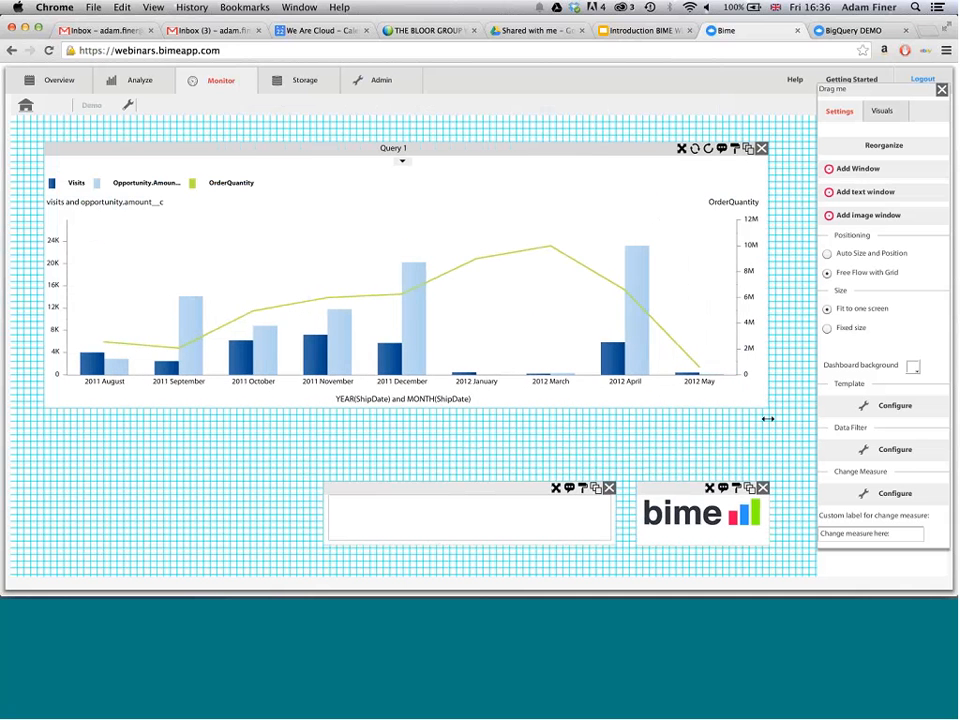
{"action": "left_click", "coordinate": [941, 93]}
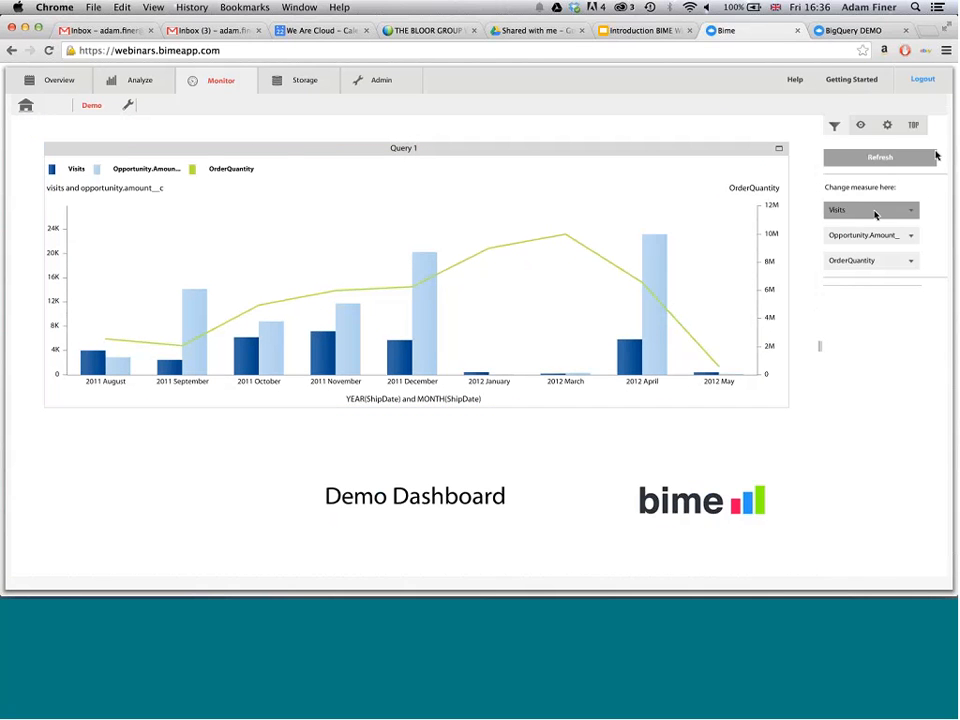
{"action": "left_click", "coordinate": [899, 212]}
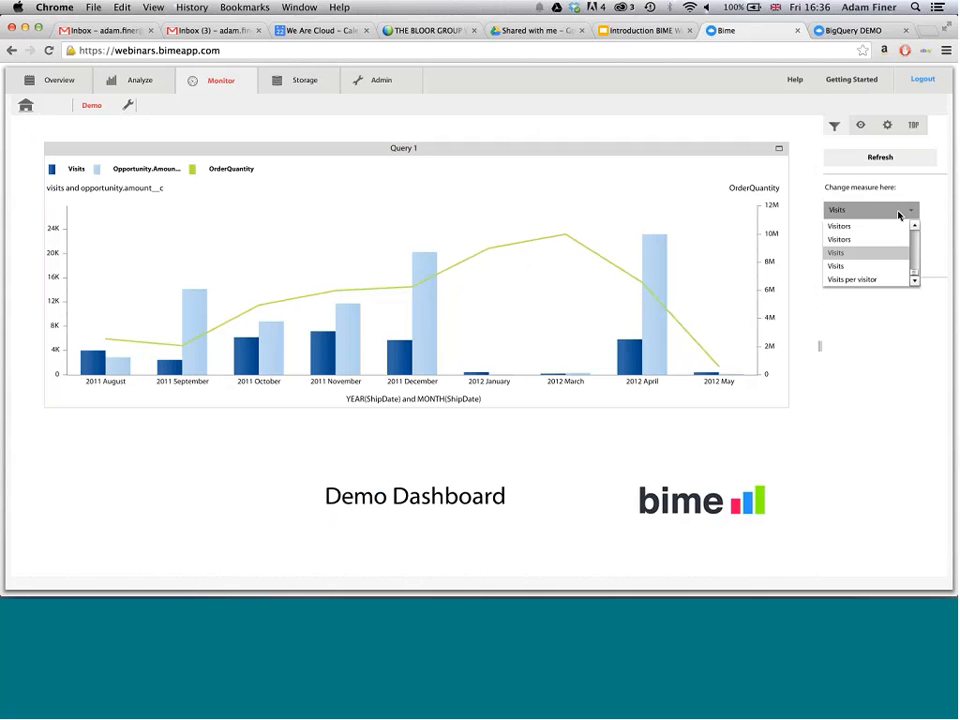
{"action": "scroll", "coordinate": [916, 240], "scroll_direction": "up", "scroll_amount": 3}
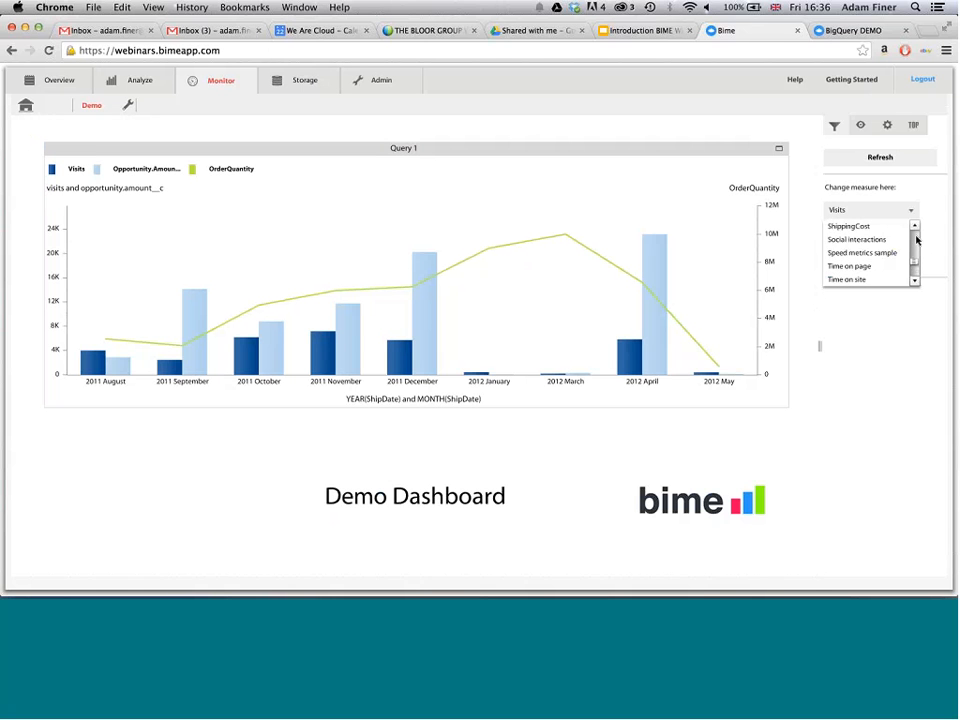
{"action": "left_click", "coordinate": [944, 237]}
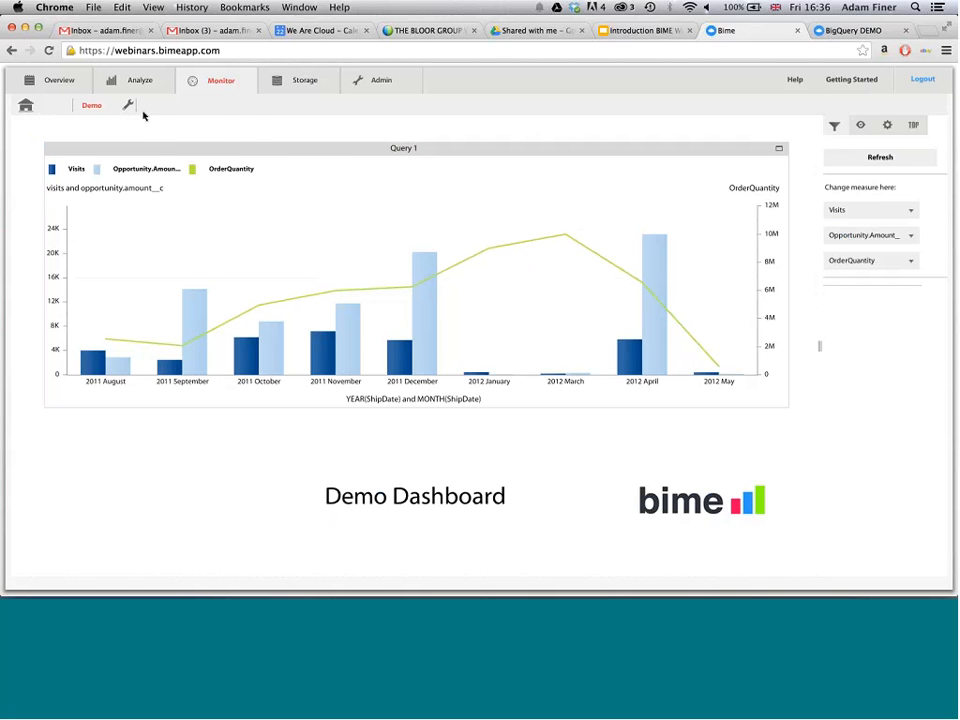
- Open the Demo dashboard's publishing settings and make the tab public
{"action": "left_click", "coordinate": [128, 105]}
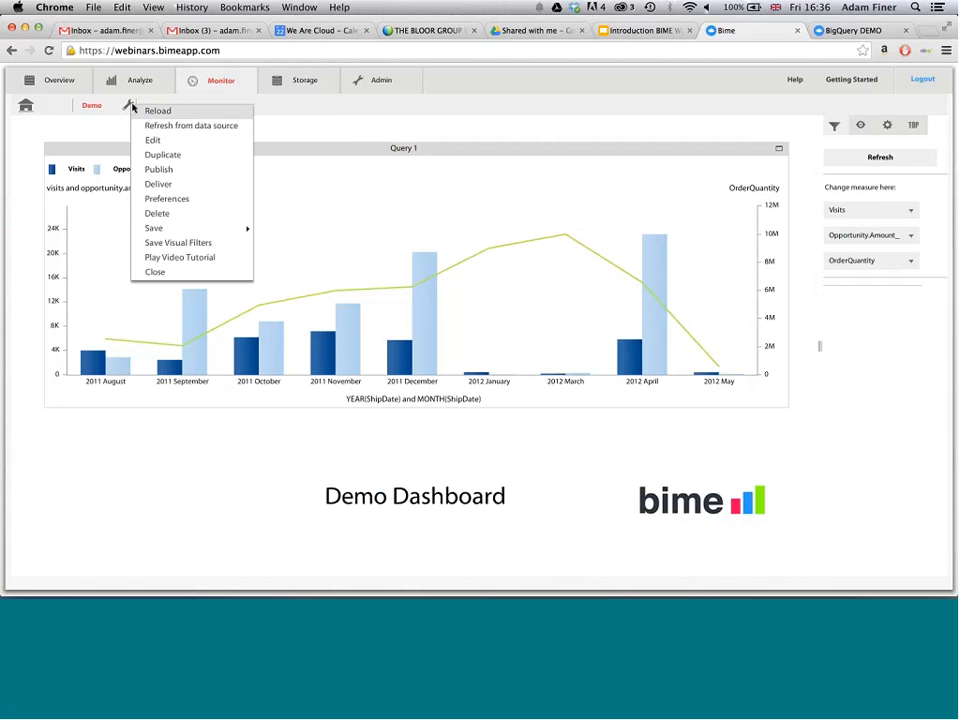
{"action": "left_click", "coordinate": [177, 176]}
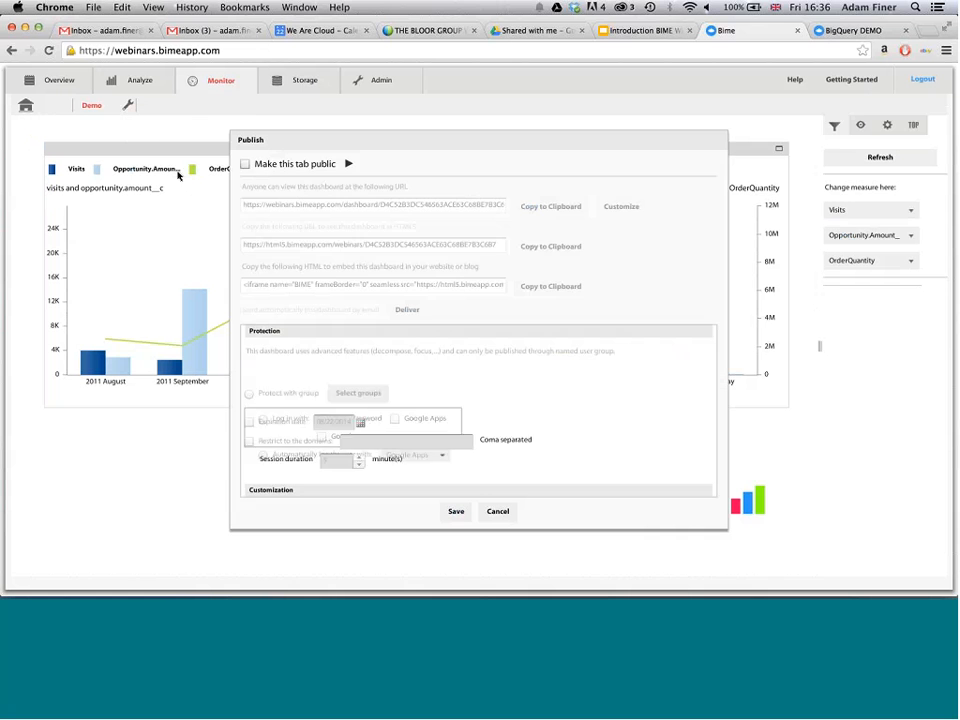
{"action": "left_click", "coordinate": [245, 164]}
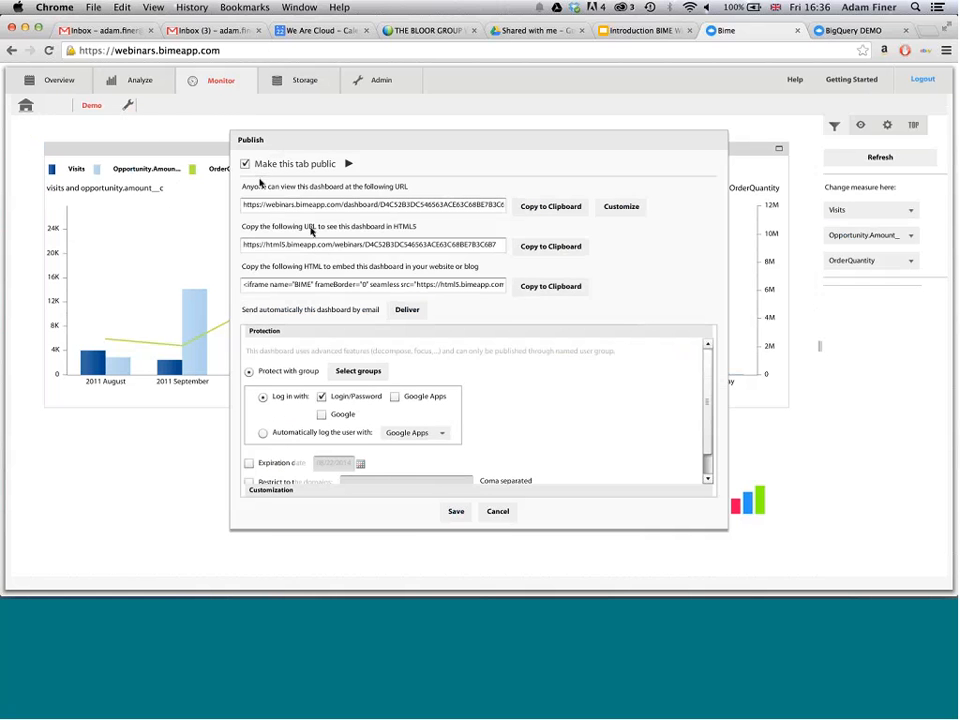
{"action": "left_click", "coordinate": [622, 207]}
{"action": "left_click", "coordinate": [503, 330]}
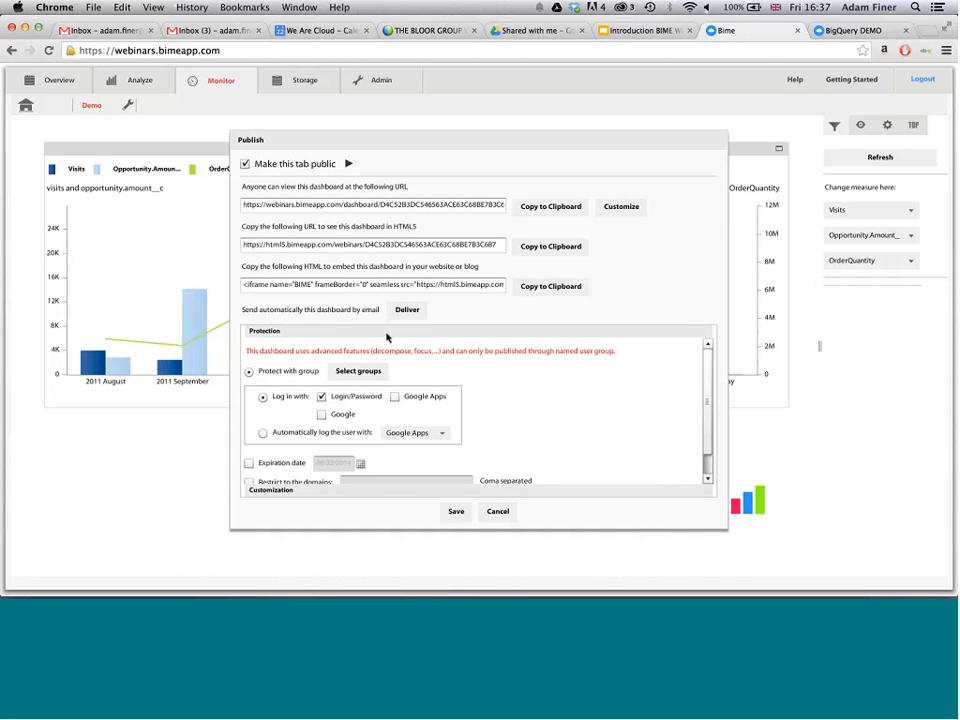
- Create a viewer group named New group for the dashboard's protection and allow it access
{"action": "left_click", "coordinate": [358, 370]}
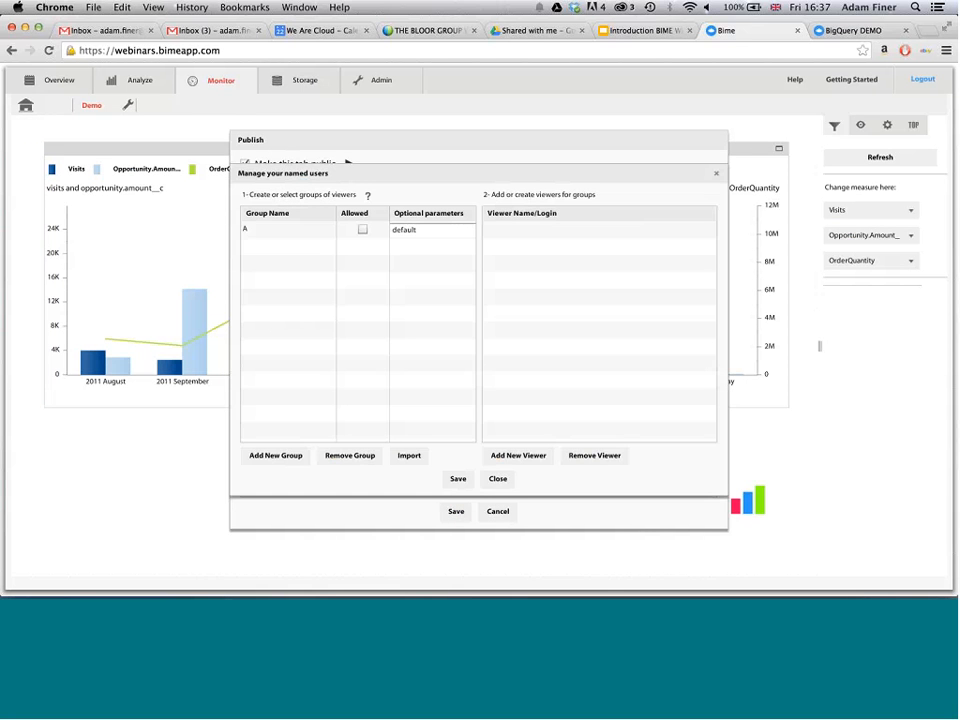
{"action": "left_click", "coordinate": [275, 455]}
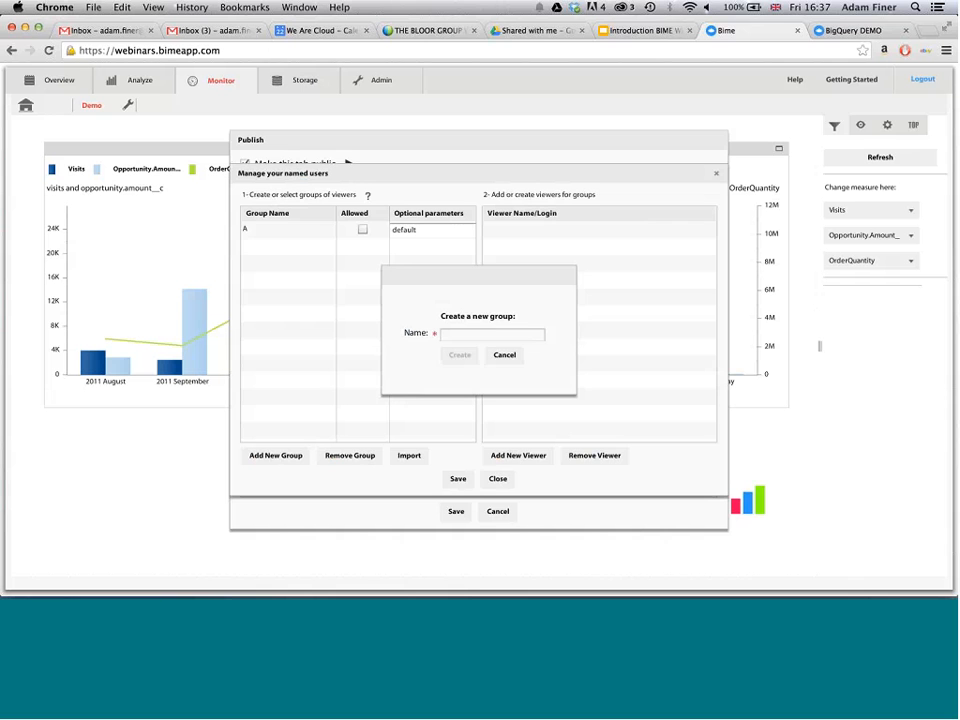
{"action": "left_click", "coordinate": [466, 335]}
{"action": "type", "text": "N"}
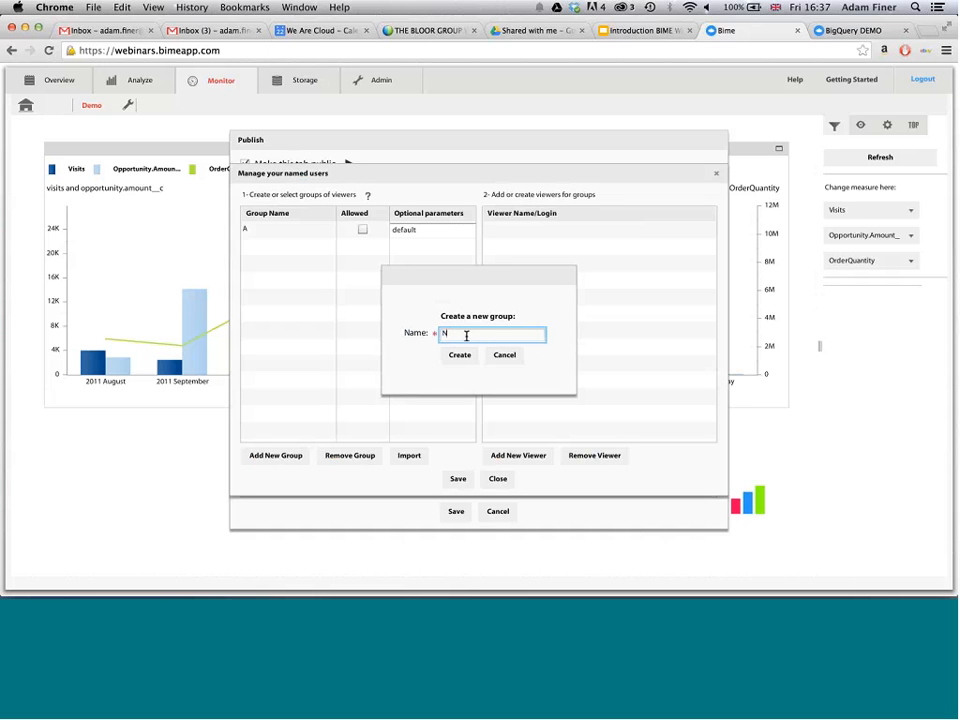
{"action": "type", "text": "ew group"}
{"action": "left_click", "coordinate": [459, 355]}
{"action": "left_click", "coordinate": [363, 246]}
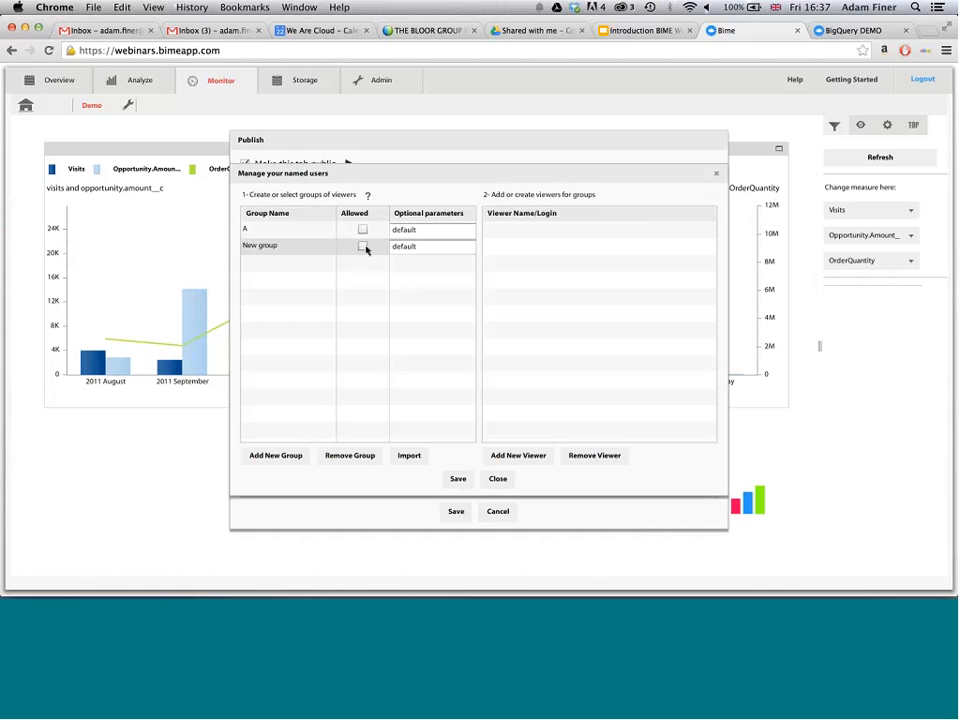
- Create a new viewer for New group, entering the viewer's login name and account password
{"action": "left_click", "coordinate": [521, 456]}
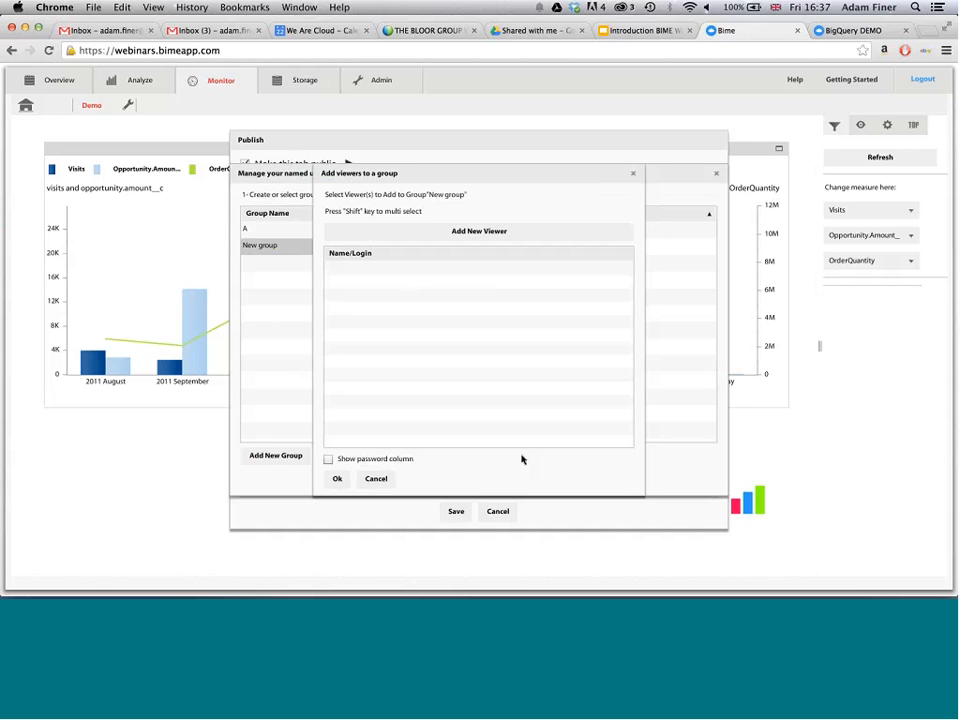
{"action": "left_click", "coordinate": [504, 231]}
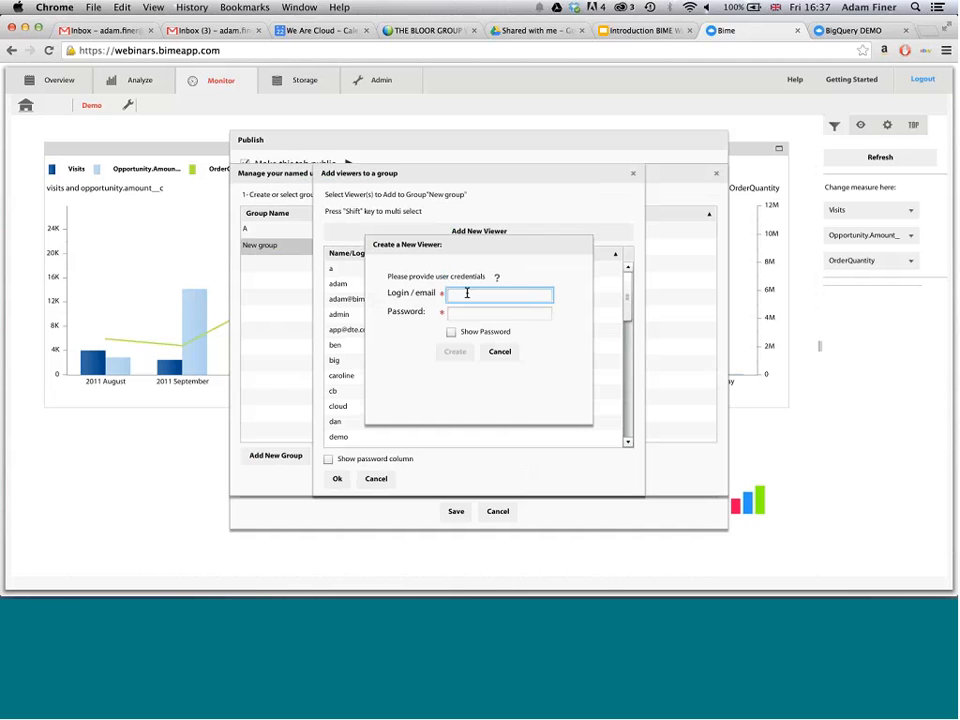
{"action": "key", "text": "Tab"}
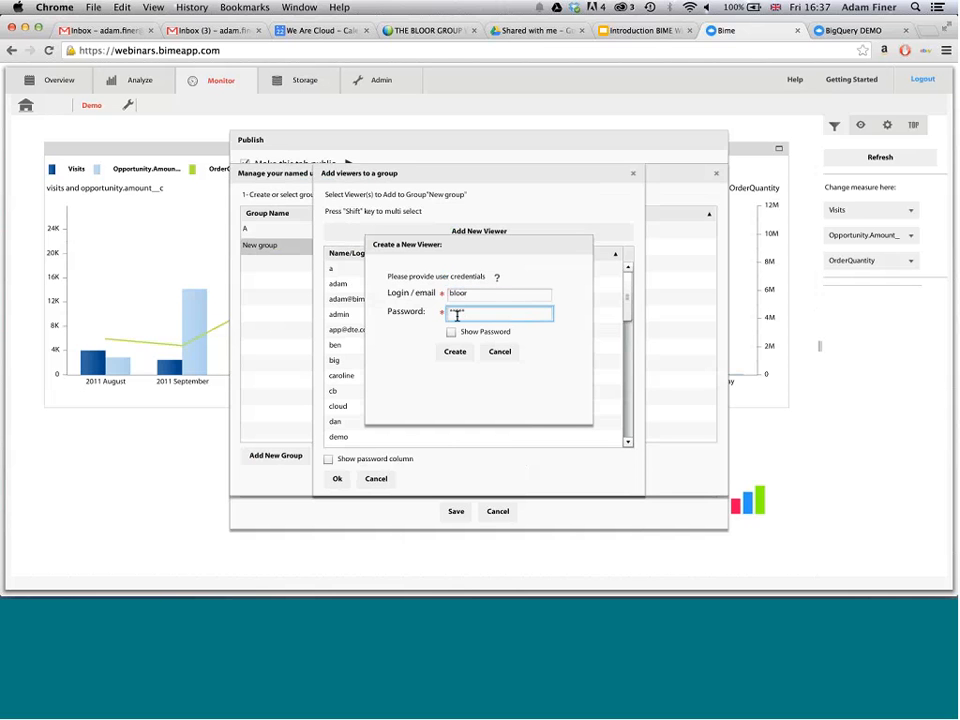
{"action": "left_click", "coordinate": [451, 332]}
{"action": "left_click", "coordinate": [455, 351]}
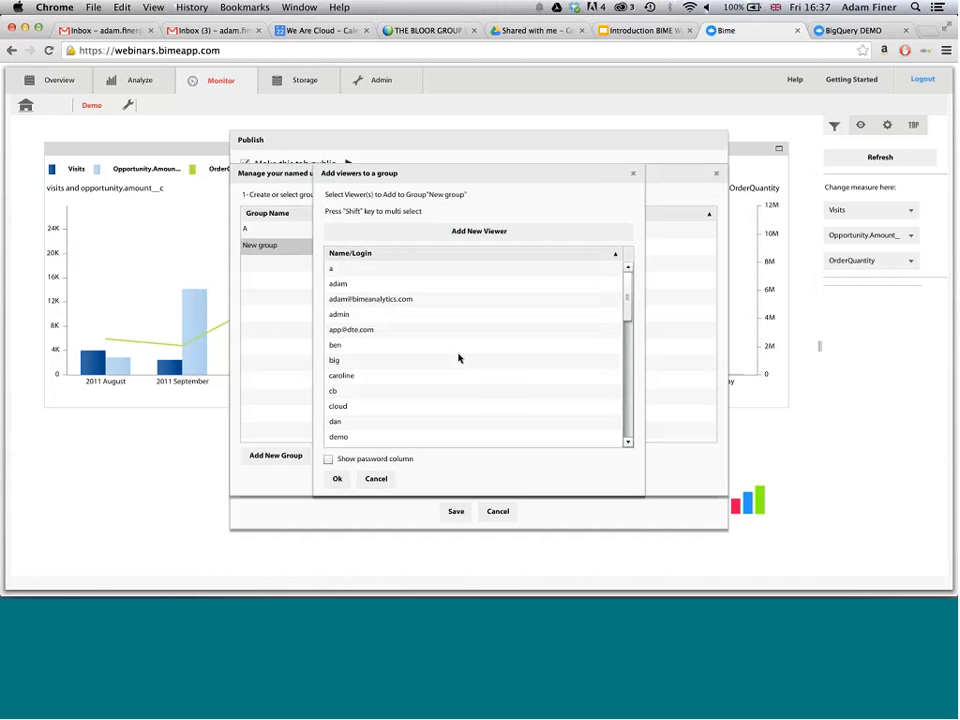
- Add the newly created viewer to New group and save the named user settings
{"action": "left_click", "coordinate": [371, 378]}
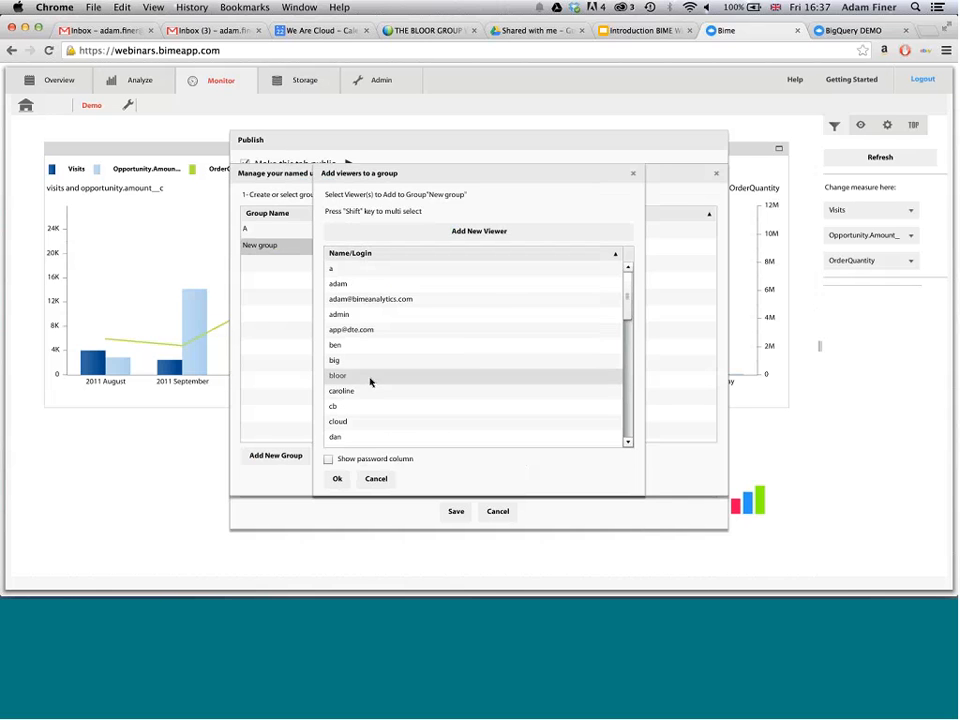
{"action": "left_click", "coordinate": [340, 479]}
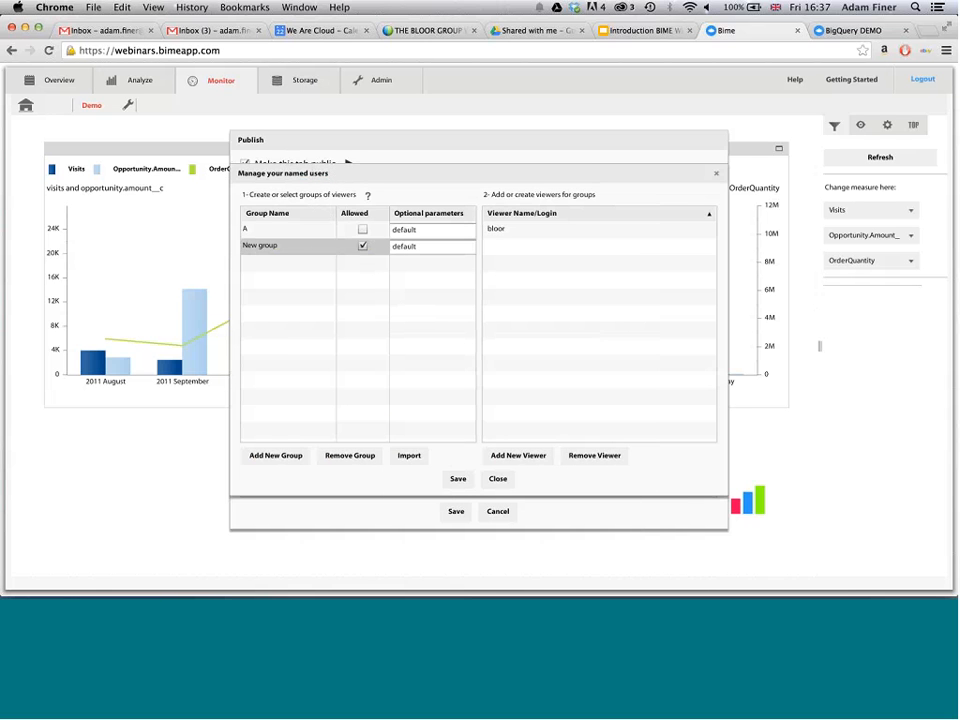
{"action": "left_click", "coordinate": [456, 479]}
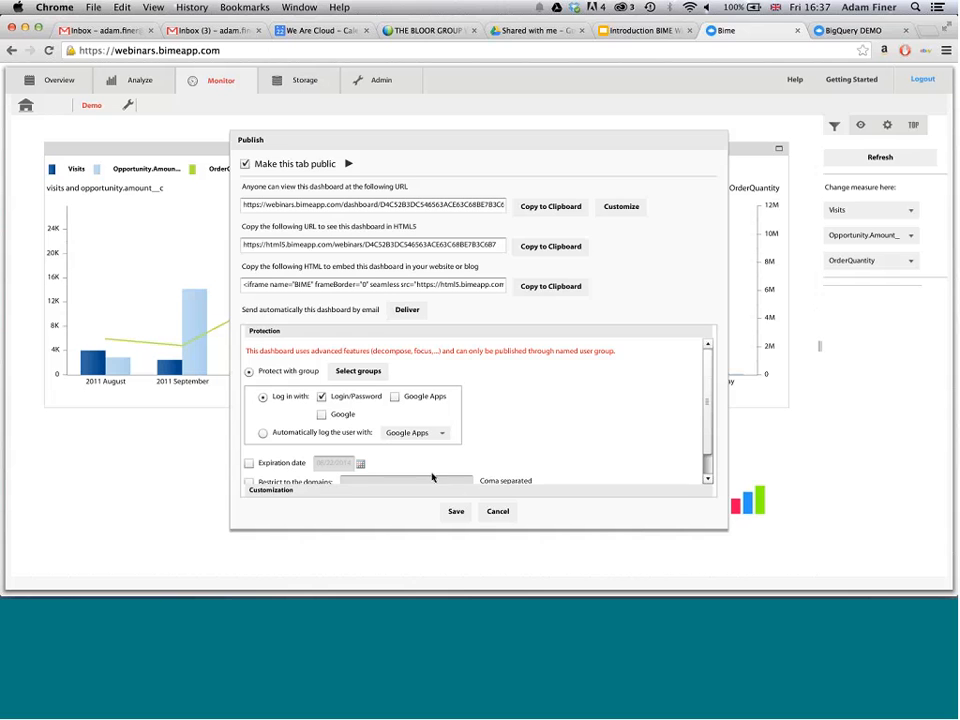
- Review the dashboard's customization and protection options and save the publishing settings
{"action": "left_click", "coordinate": [421, 490]}
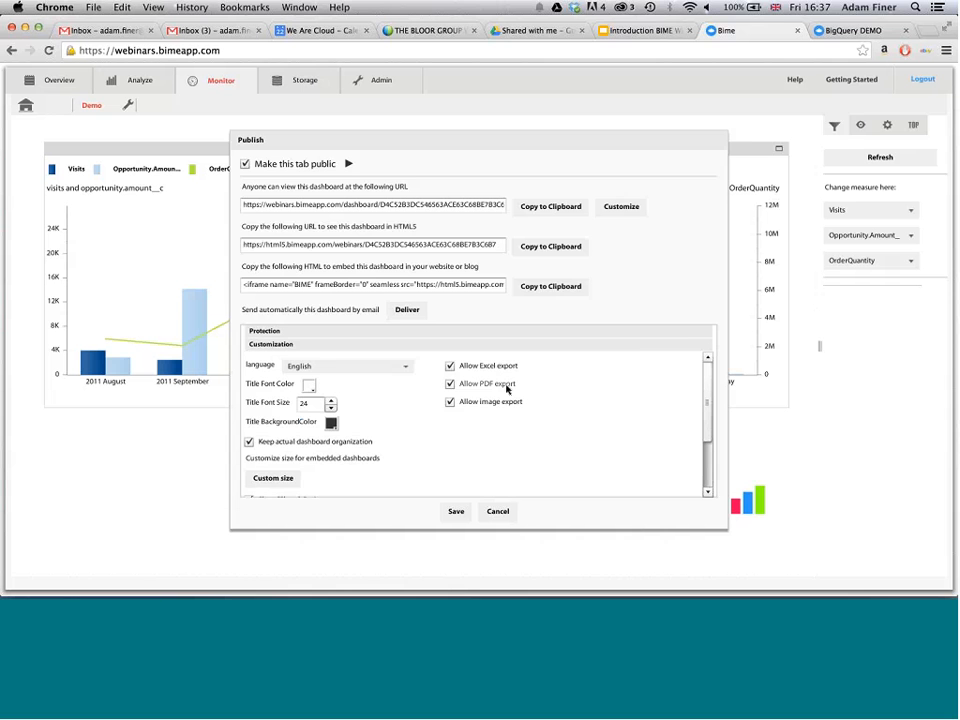
{"action": "scroll", "coordinate": [557, 416], "scroll_direction": "down", "scroll_amount": 1}
{"action": "scroll", "coordinate": [557, 416], "scroll_direction": "down", "scroll_amount": 3}
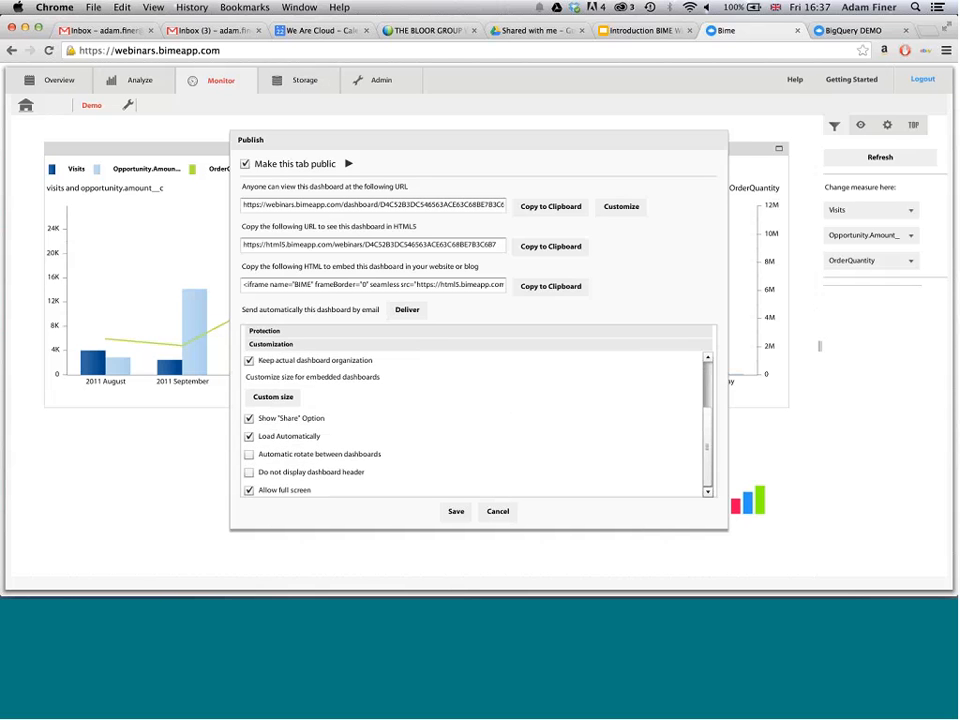
{"action": "scroll", "coordinate": [281, 427], "scroll_direction": "up", "scroll_amount": 4}
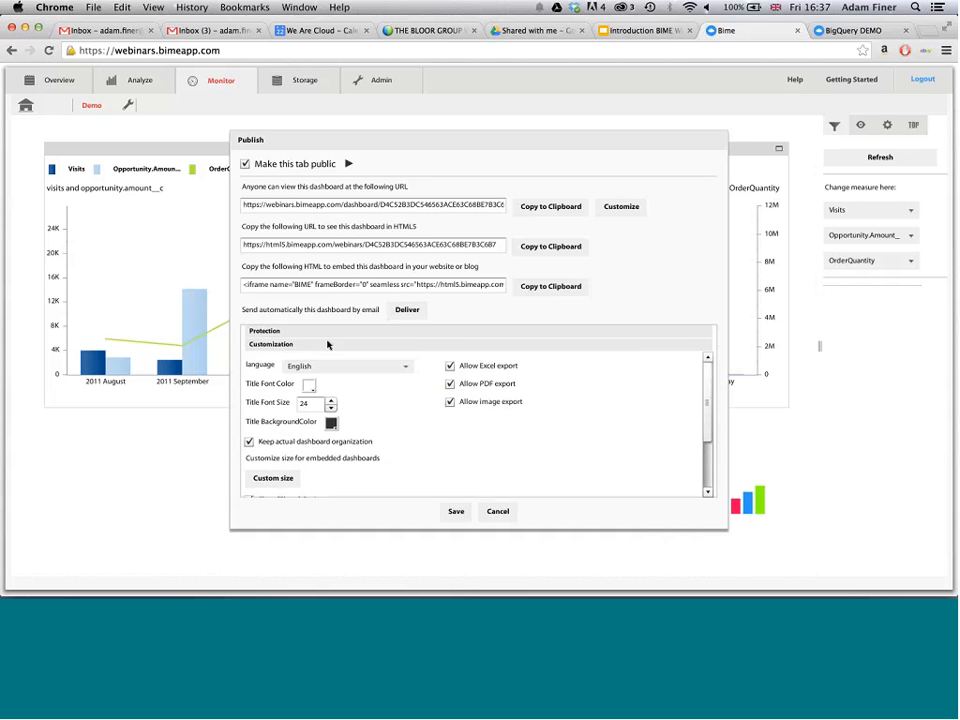
{"action": "left_click", "coordinate": [328, 331]}
{"action": "scroll", "coordinate": [403, 431], "scroll_direction": "down", "scroll_amount": 1}
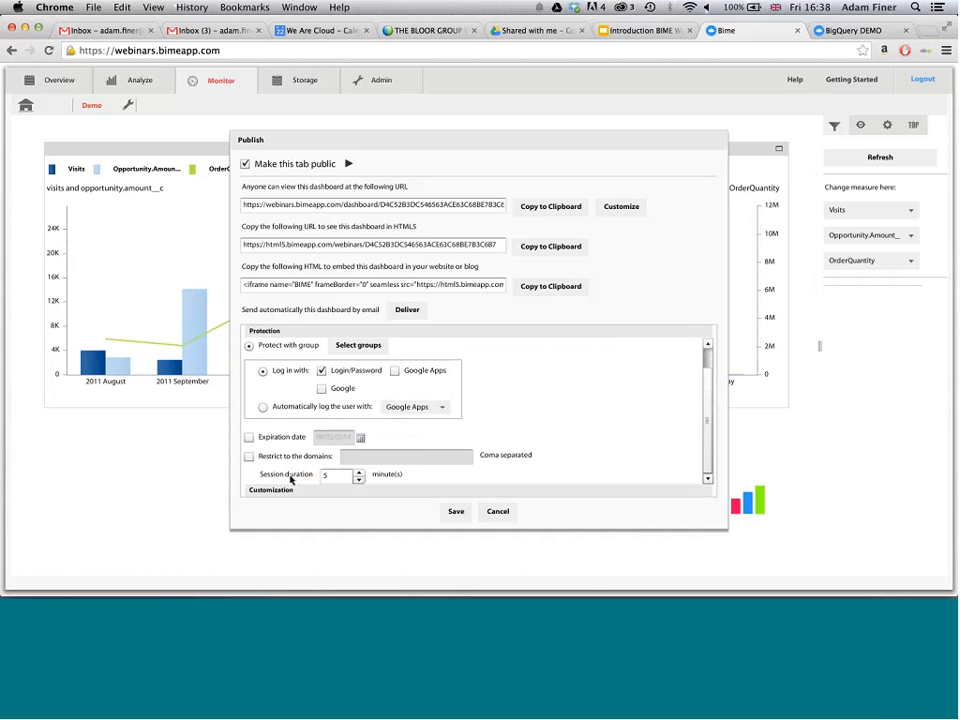
{"action": "left_click", "coordinate": [455, 512]}
- Open the dashboard's HTML5 URL in a new browser tab and log in with the viewer's login name and password
{"action": "key", "text": "ctrl+t"}
{"action": "type", "text": "https://html5.bimeapp.com/webinars/D4C52B3DC546563ACE63C68BE7B3C6B7"}
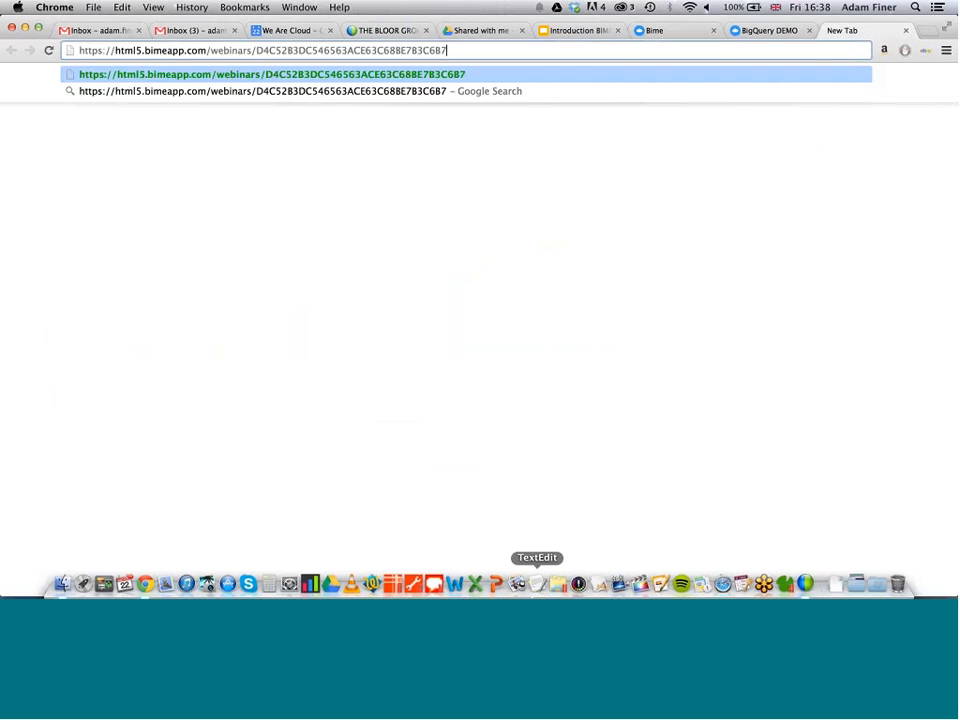
{"action": "key", "text": "Return"}
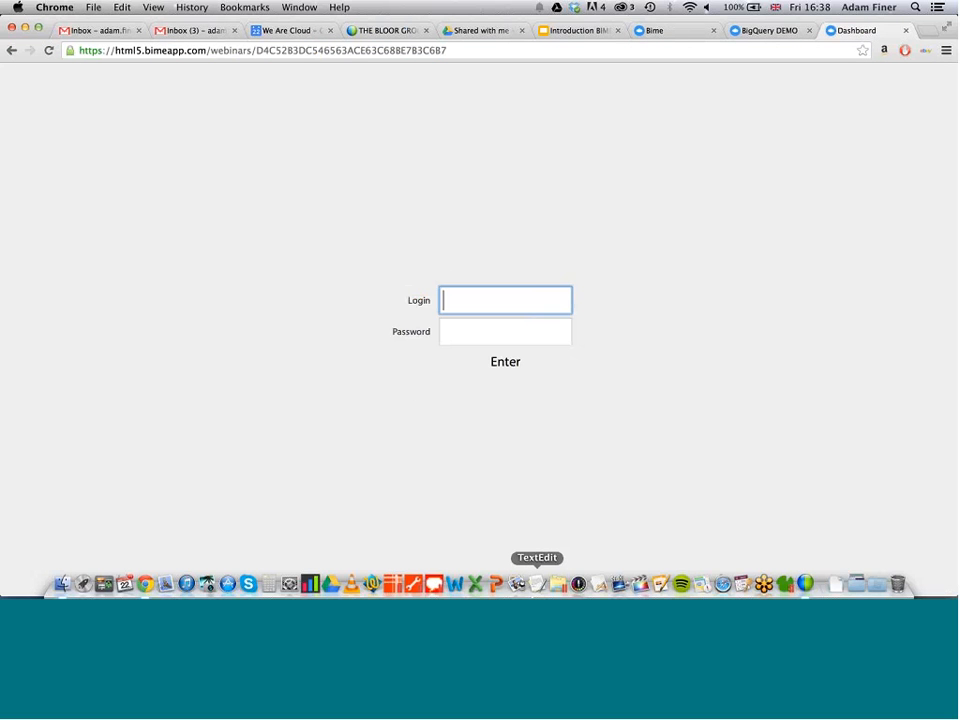
{"action": "key", "text": "Tab"}
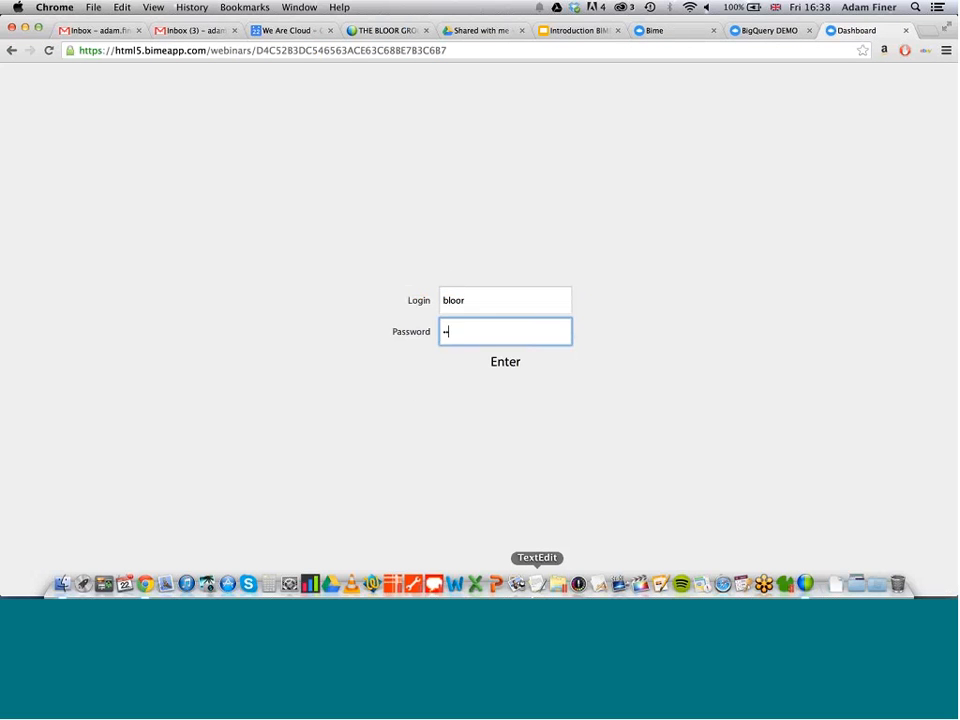
{"action": "key", "text": "Return"}
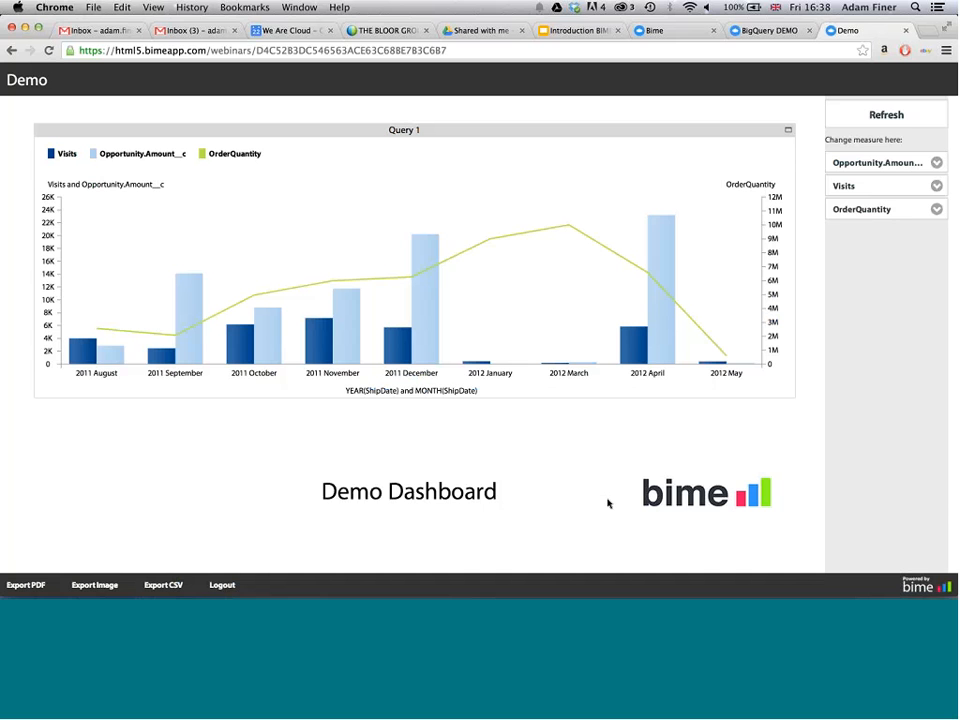
- Return to BIME's analysis area and set custom data security on ProductCategory, limiting New group to Men
{"action": "left_click", "coordinate": [664, 32]}
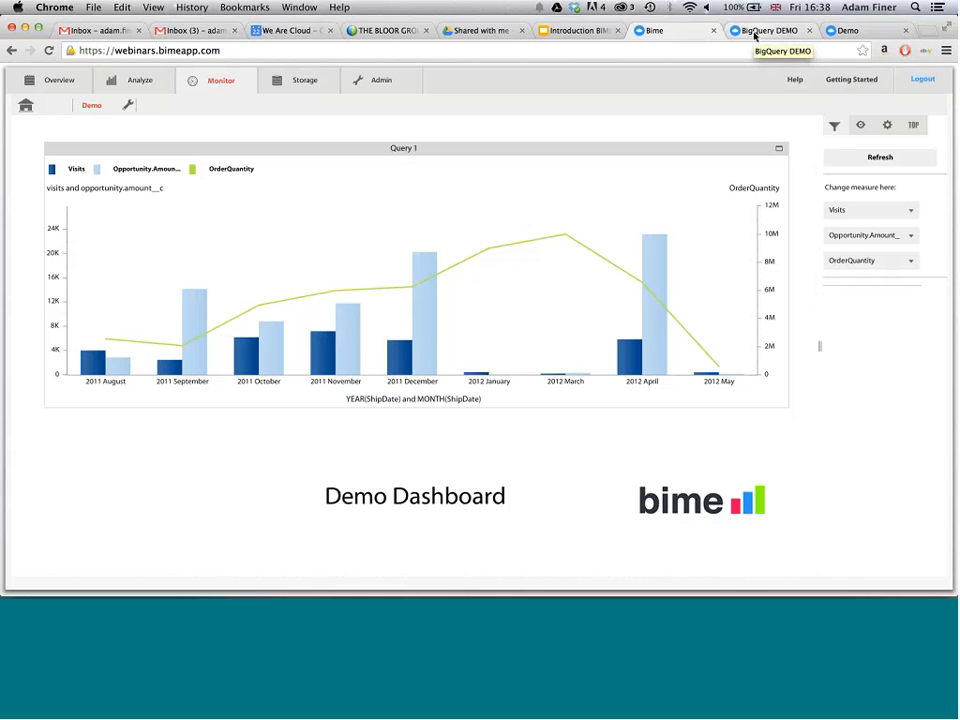
{"action": "left_click", "coordinate": [133, 83]}
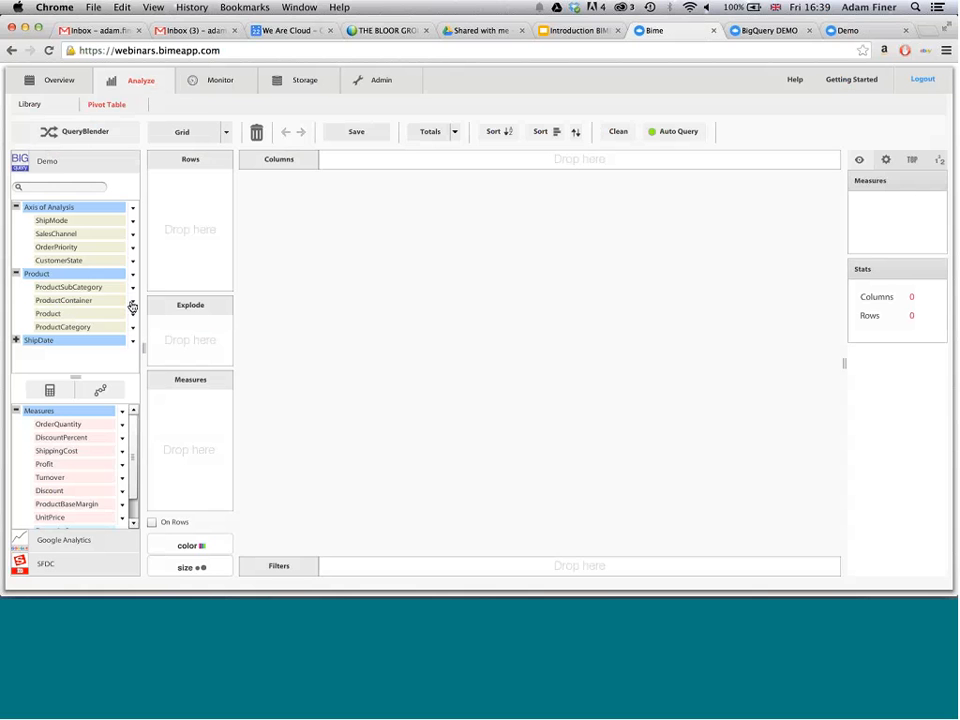
{"action": "left_click", "coordinate": [132, 340]}
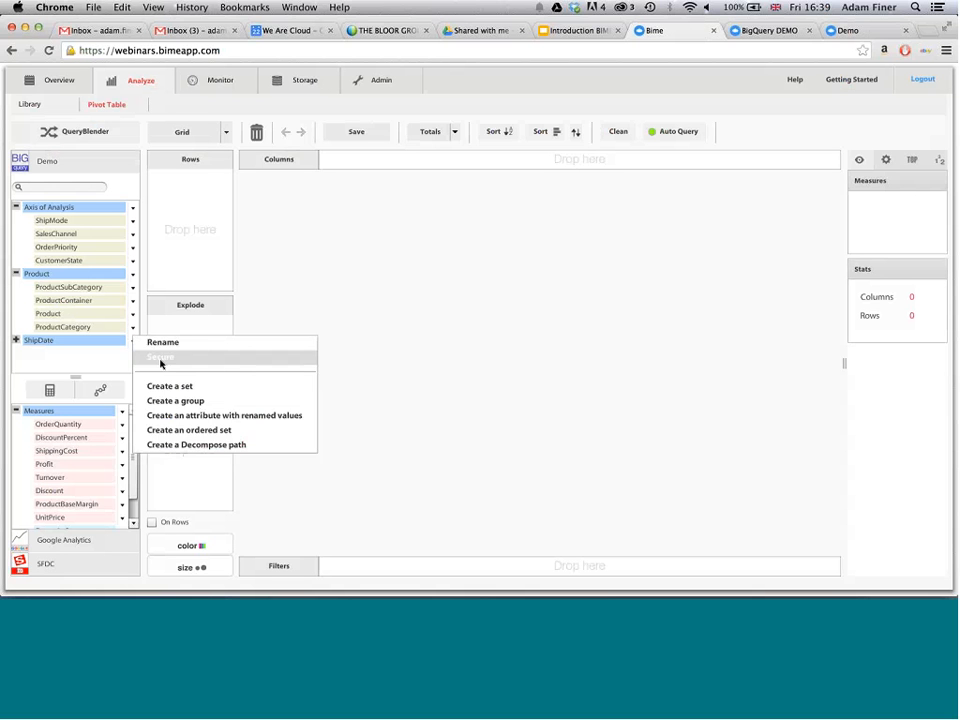
{"action": "left_click", "coordinate": [160, 363]}
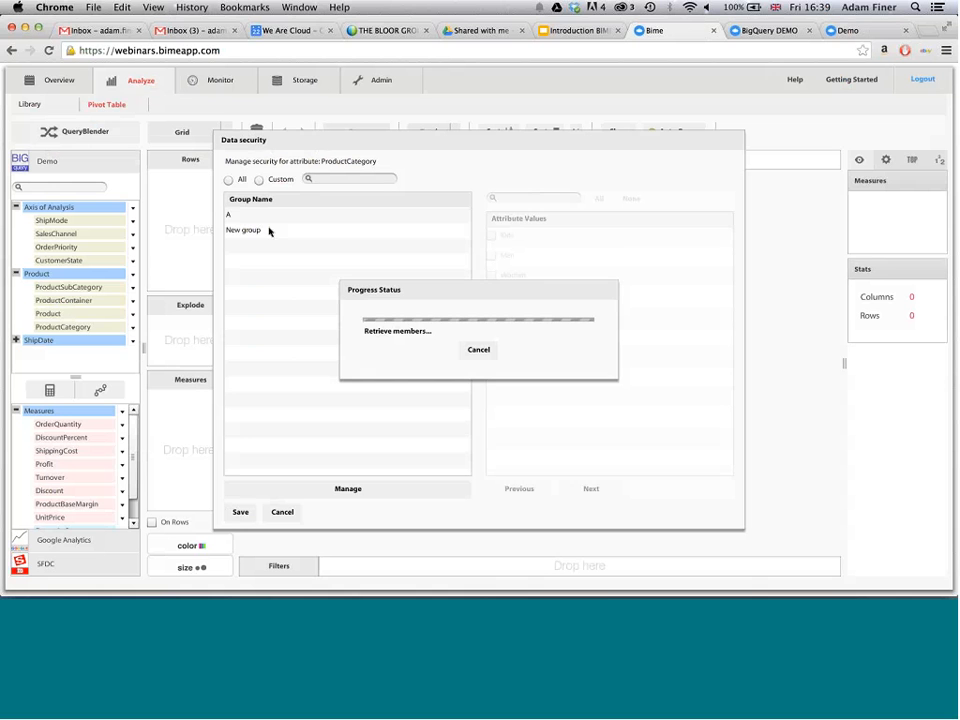
{"action": "left_click", "coordinate": [268, 230]}
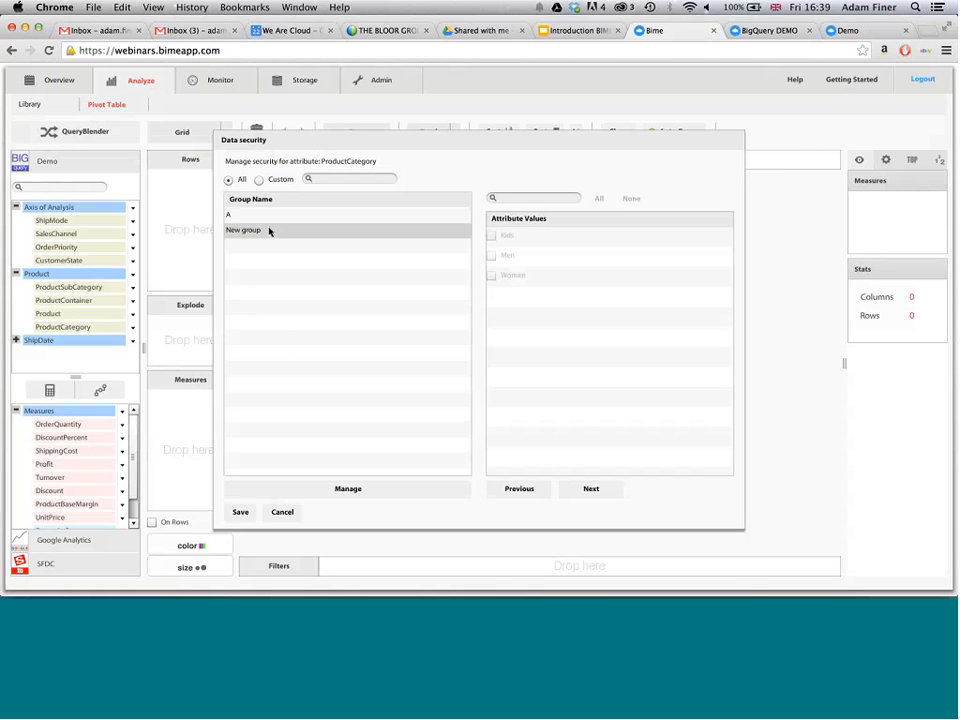
{"action": "left_click", "coordinate": [259, 180]}
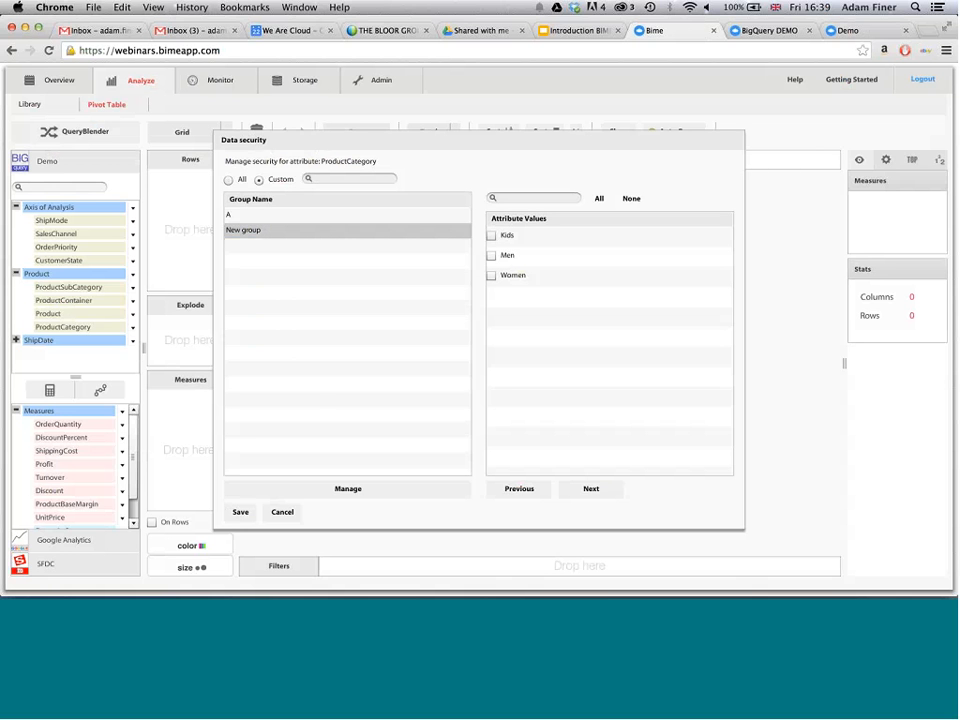
{"action": "left_click", "coordinate": [265, 237]}
{"action": "left_click", "coordinate": [490, 257]}
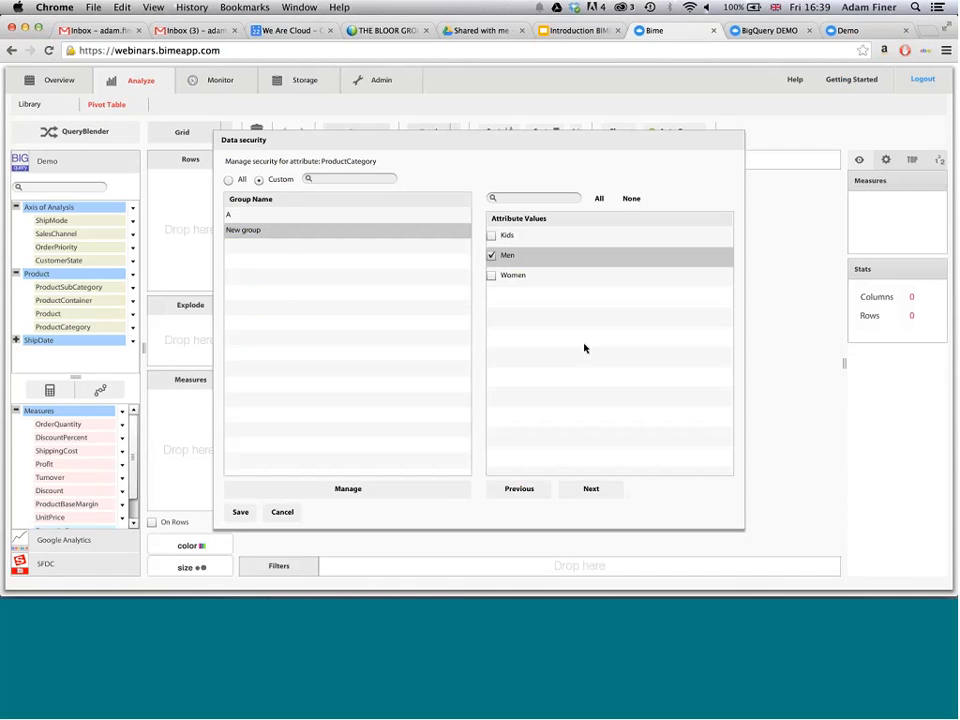
- Set custom ProductCategory security for group A to Kids only, and discard the data security changes
{"action": "left_click", "coordinate": [253, 215]}
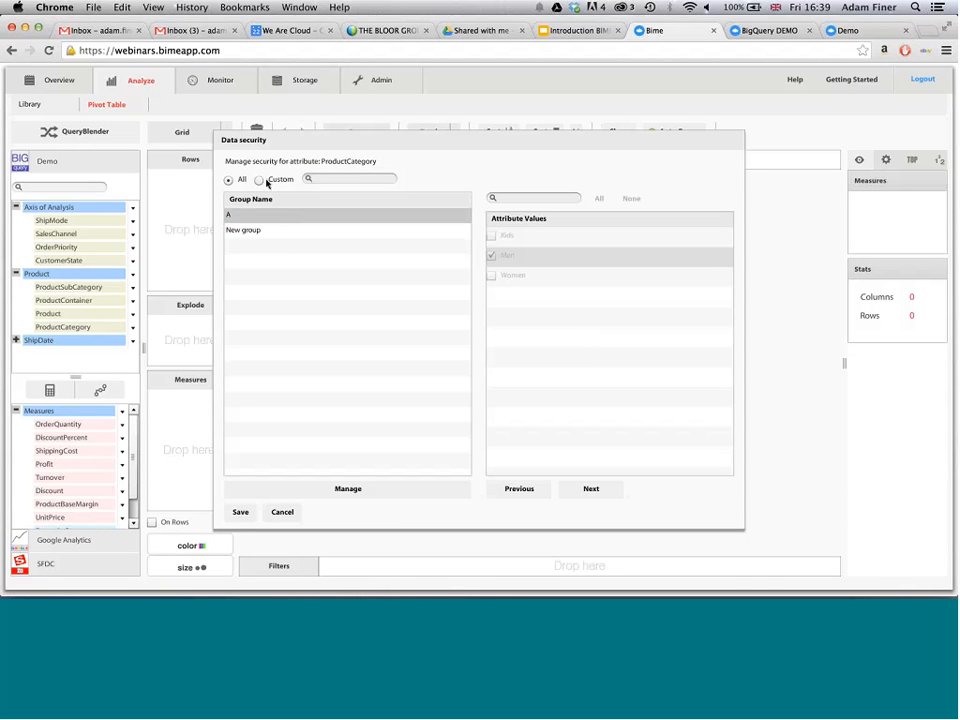
{"action": "left_click", "coordinate": [265, 180]}
{"action": "left_click", "coordinate": [491, 235]}
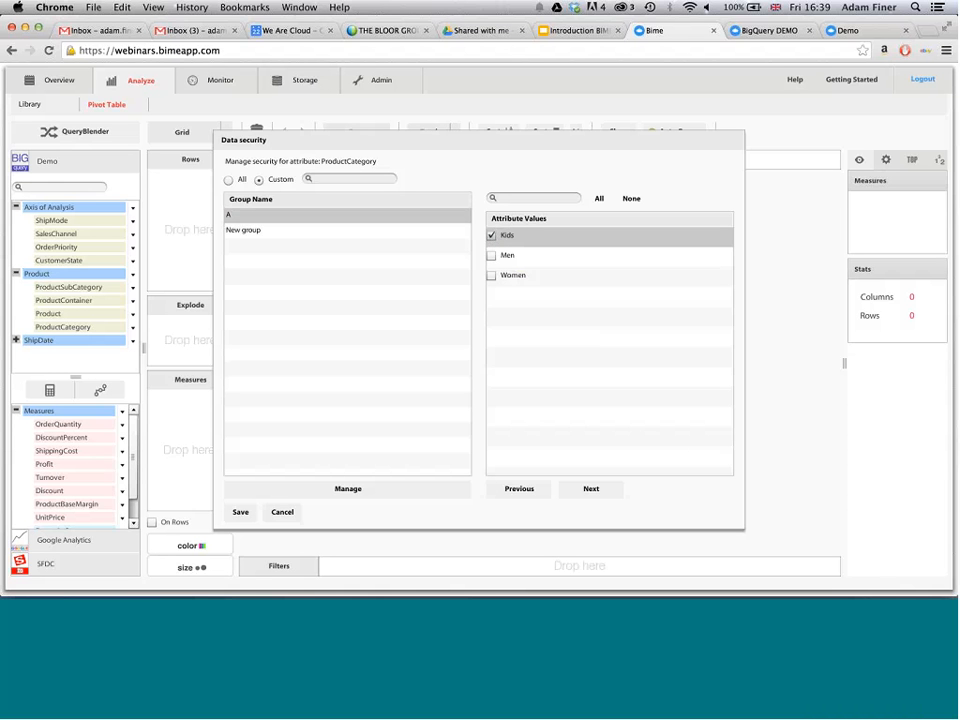
{"action": "left_click", "coordinate": [284, 515]}
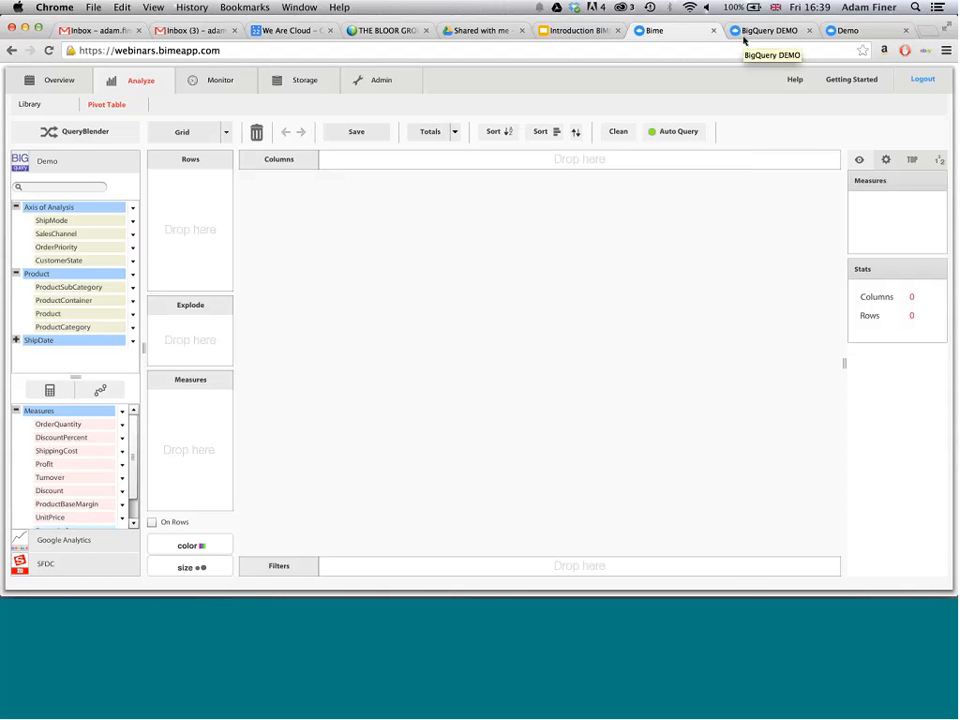
- Switch to the BigQuery DEMO page and on to the published Demo dashboard
{"action": "left_click", "coordinate": [760, 30]}
{"action": "left_click", "coordinate": [843, 32]}
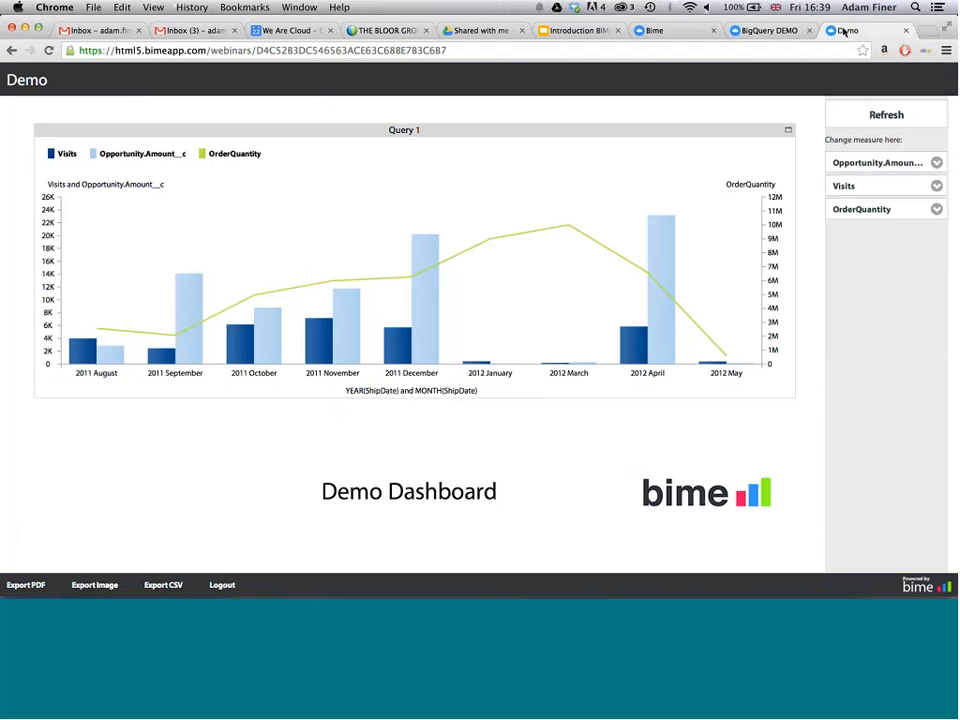